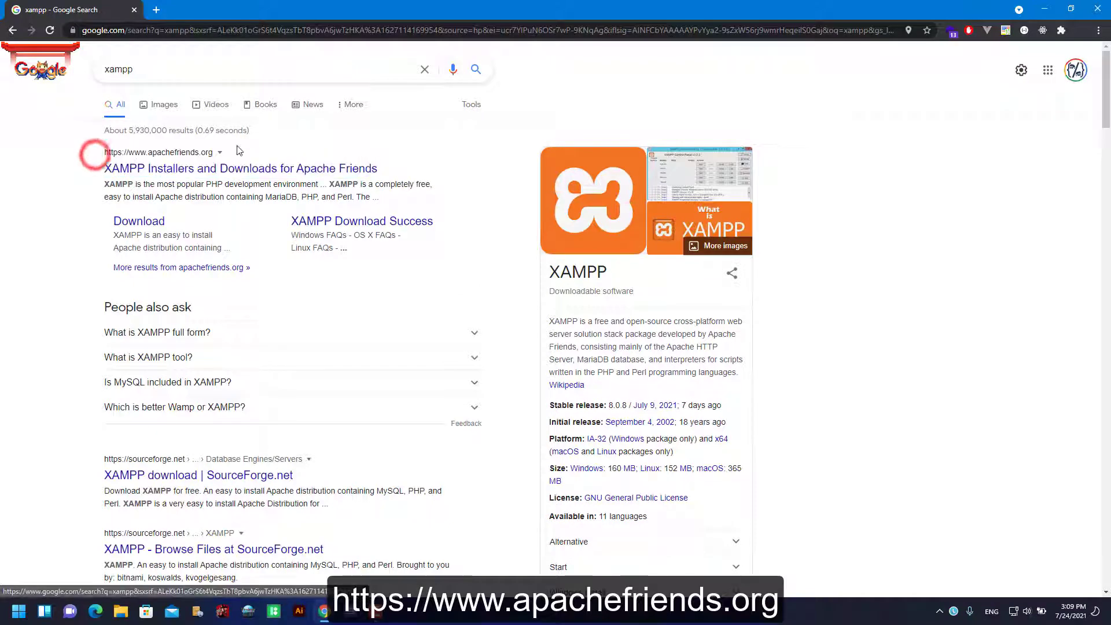
Download the XAMPP 8.0.8 installer for Windows from apachefriends.org and save it in the Downloads folder.
left_click(200, 170)
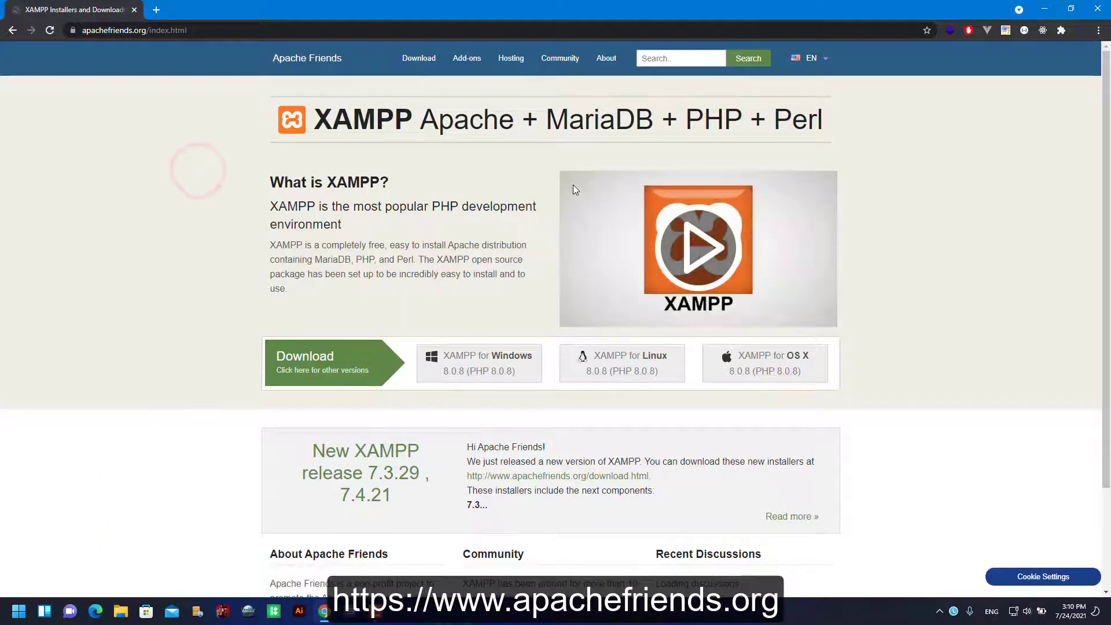
scroll(495, 220, "down", 1)
scroll(495, 220, "down", 2)
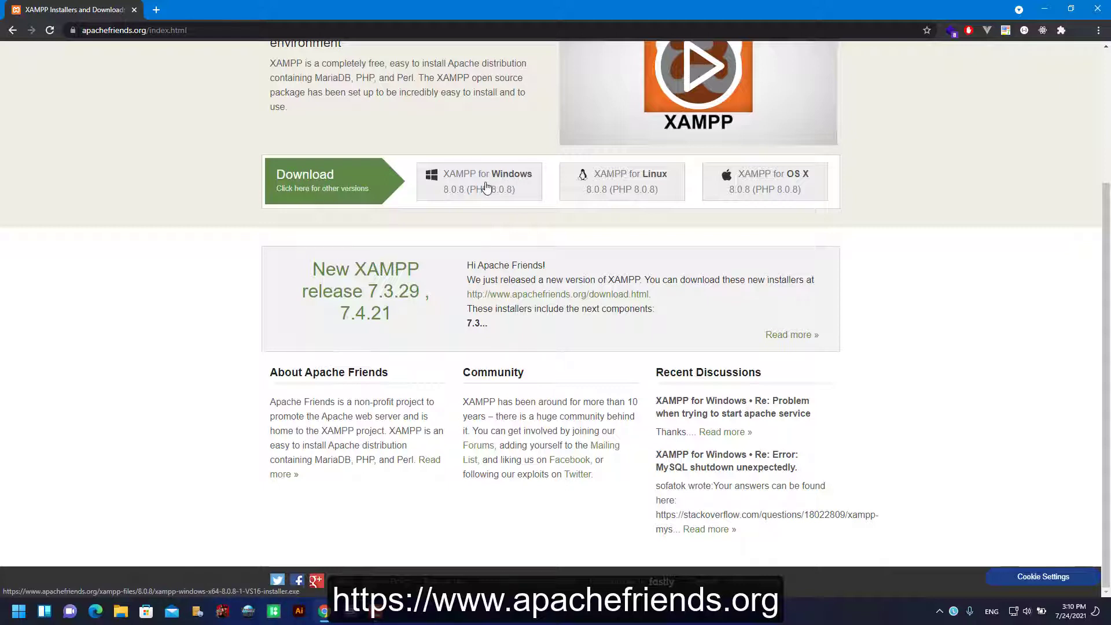
key("Tab")
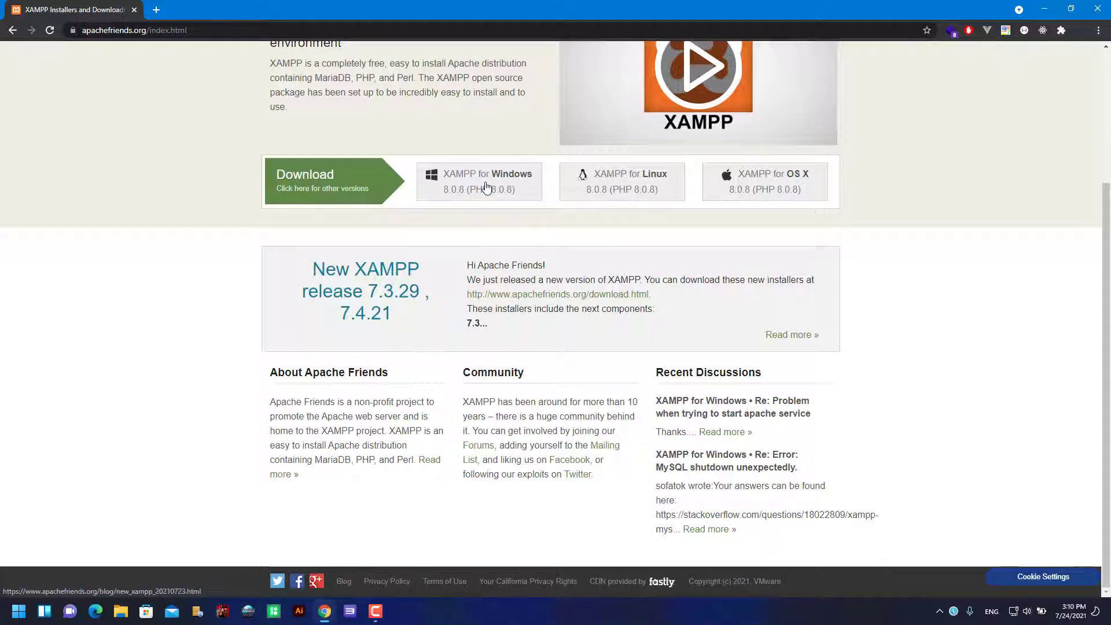
left_click(514, 197)
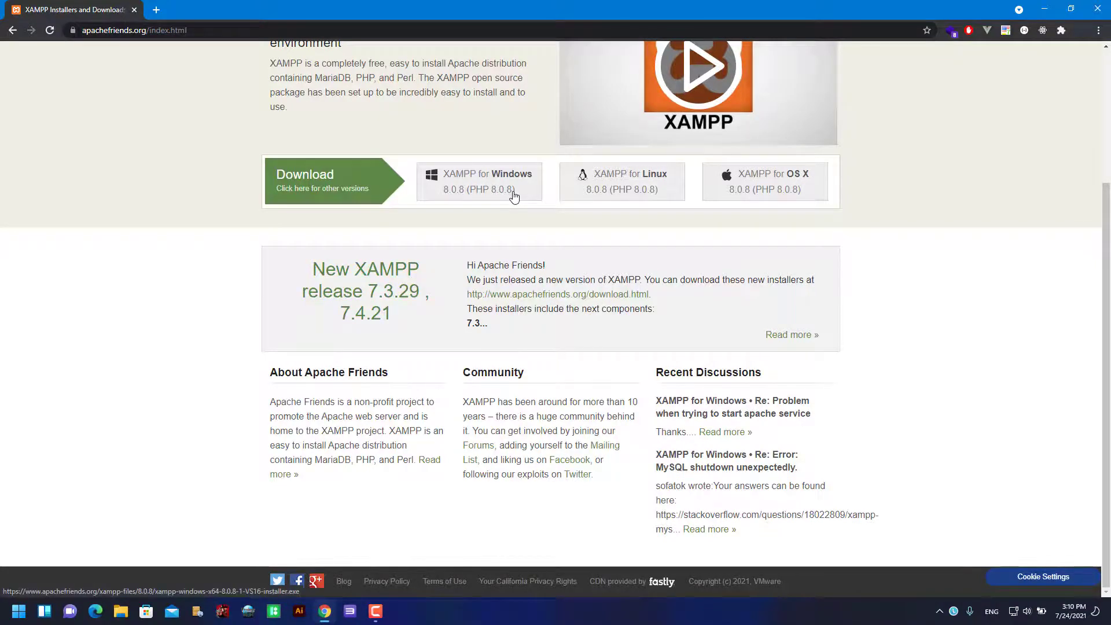
left_click(514, 198)
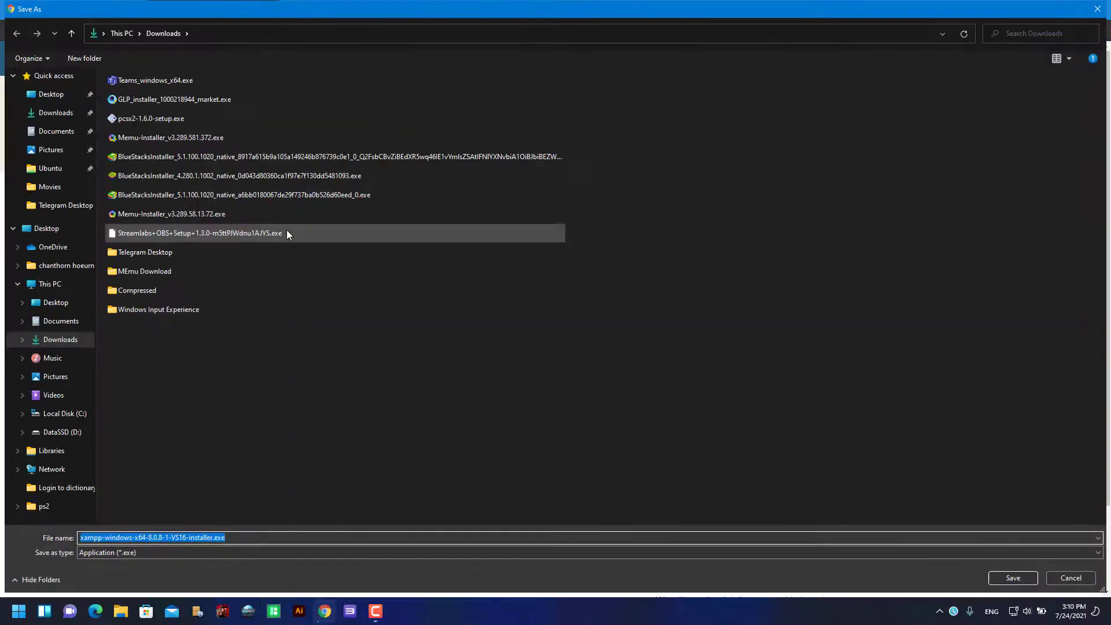
left_click(1012, 579)
Run the downloaded xampp-windows-x64-8.0.8-1-VS16-installer.exe from the browser's download list and minimise the browser.
key("ctrl+j")
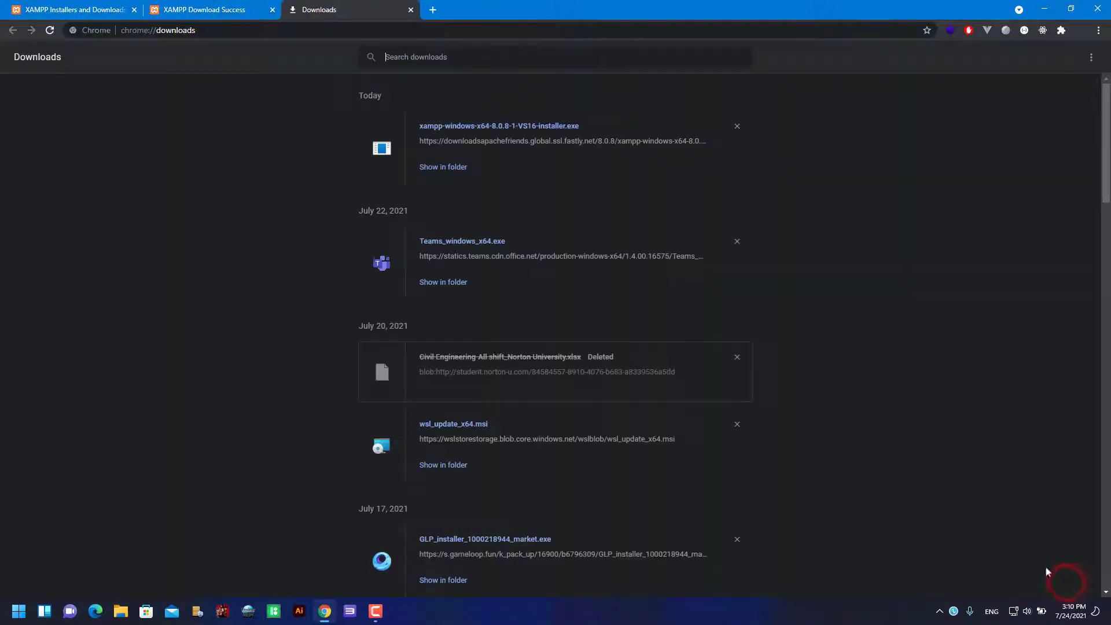
left_click(475, 133)
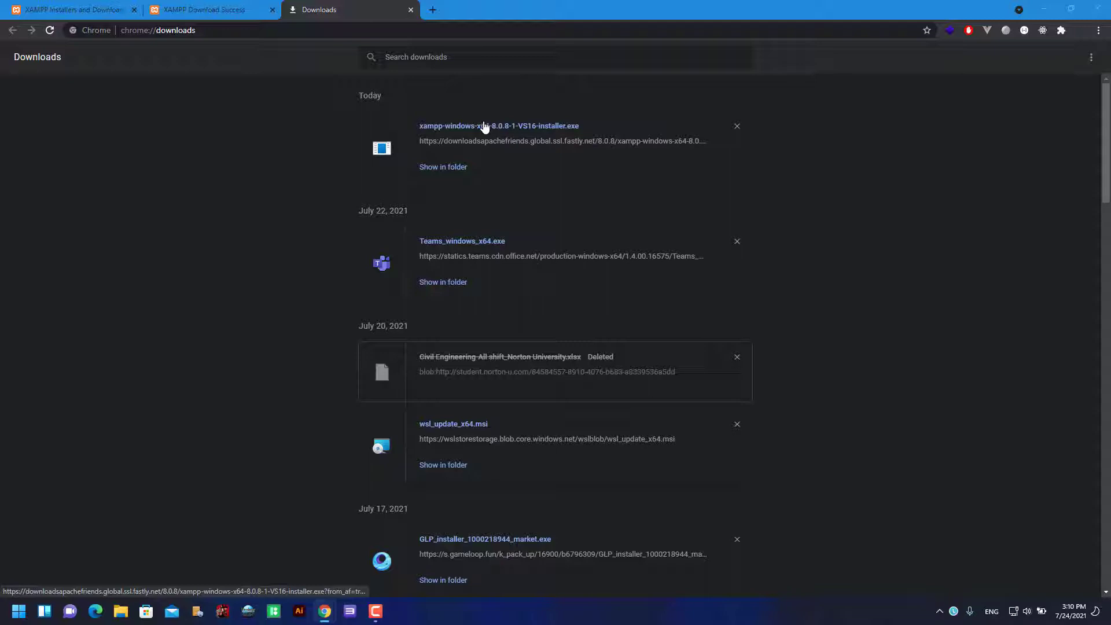
left_click(485, 126)
left_click(410, 10)
left_click(412, 11)
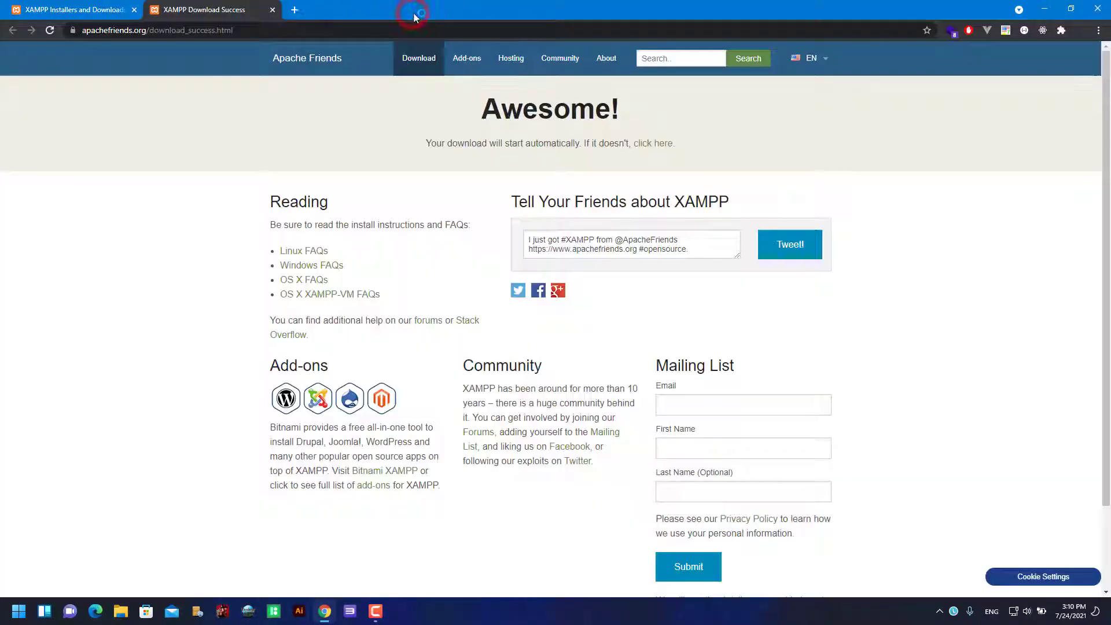
left_click(1045, 9)
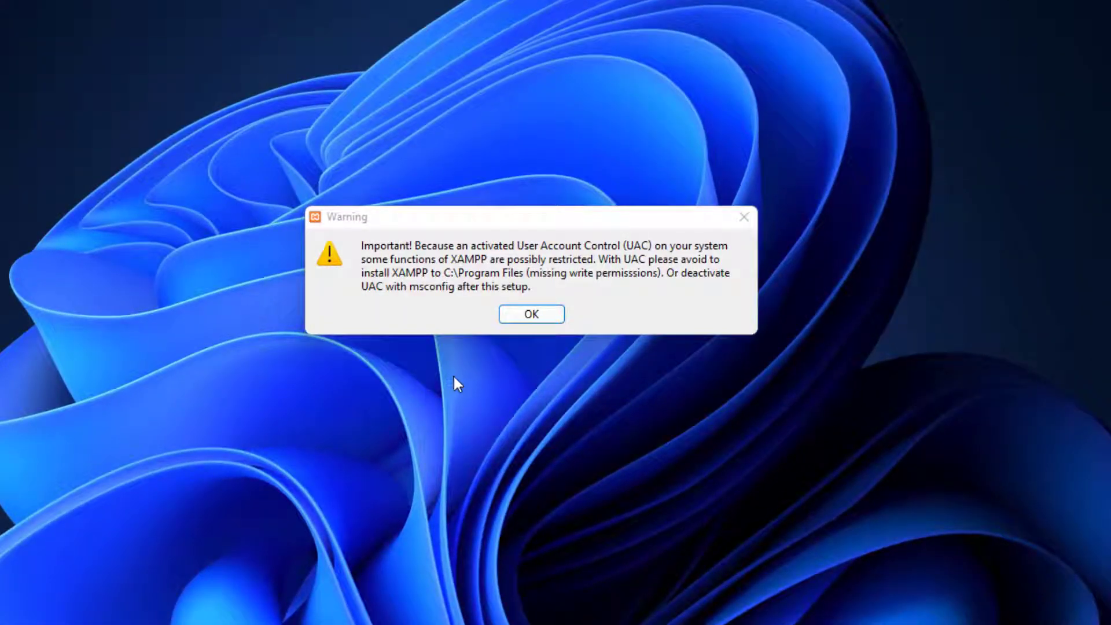
Acknowledge the User Account Control warning and continue the XAMPP setup with all components selected.
left_click(529, 313)
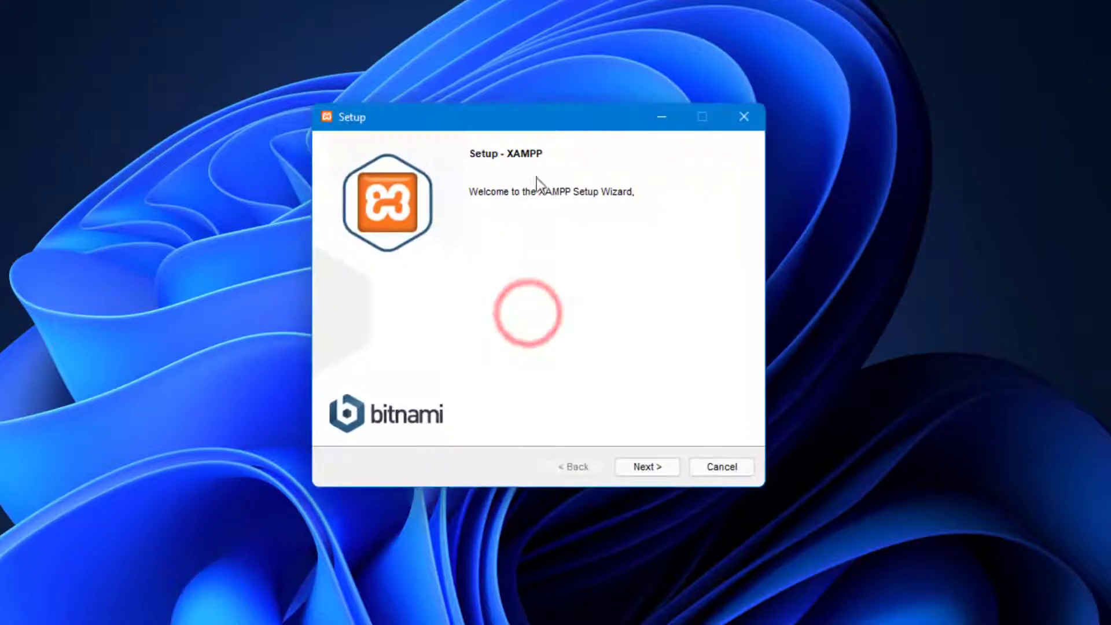
left_click(541, 132)
left_click(658, 467)
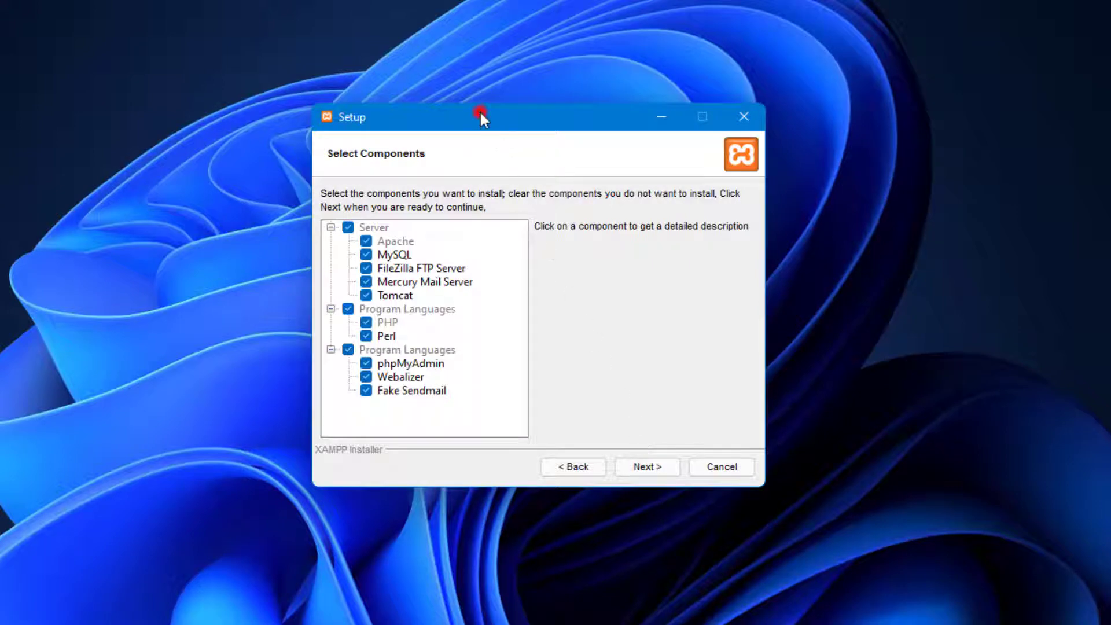
left_click_drag(480, 113, 483, 68)
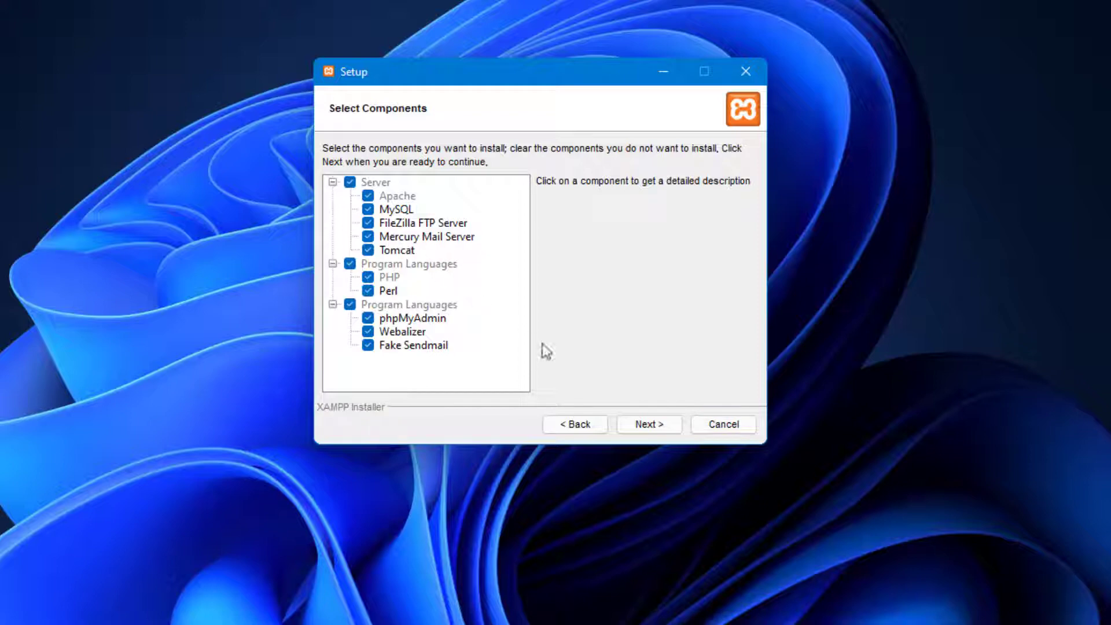
left_click(661, 429)
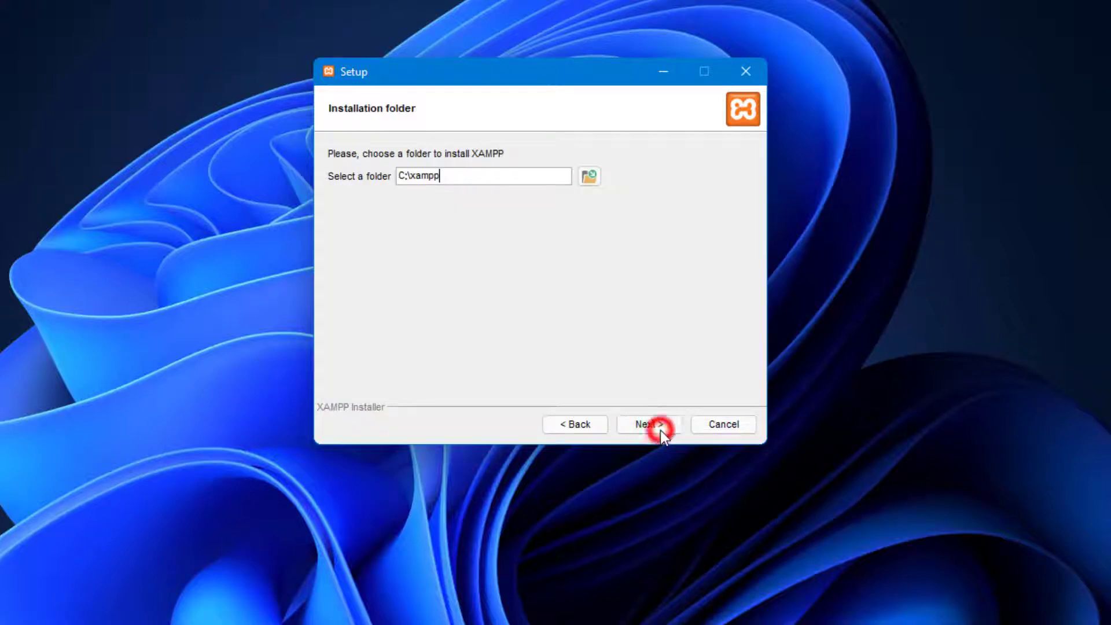
Accept C:\xampp as the installation folder and English as the Control Panel language.
left_click(465, 174)
double_click(465, 174)
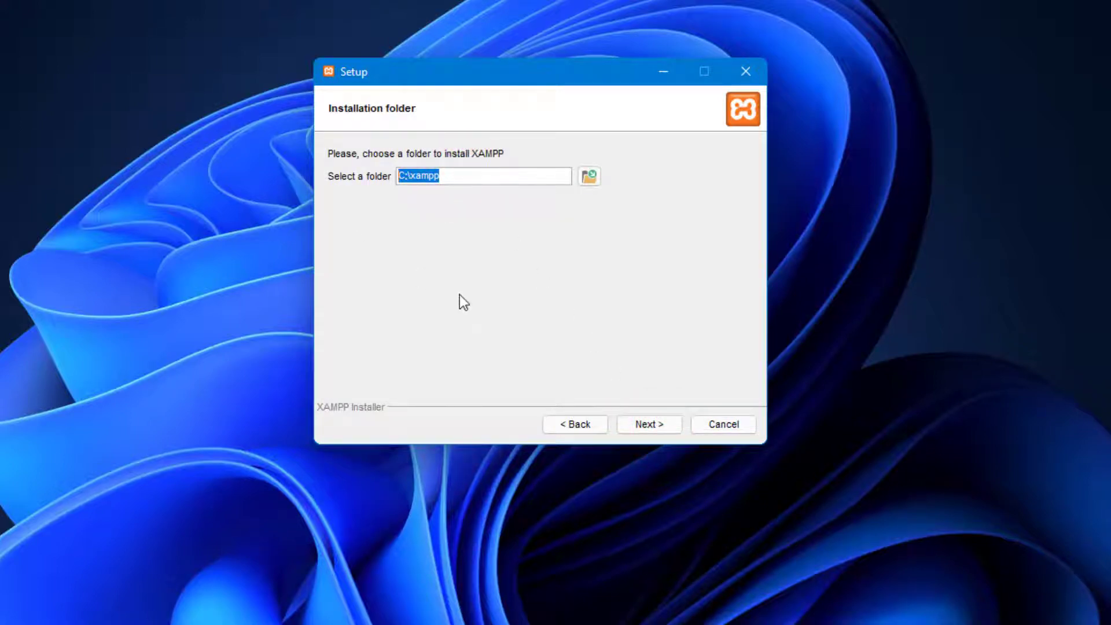
left_click(459, 274)
left_click(450, 178)
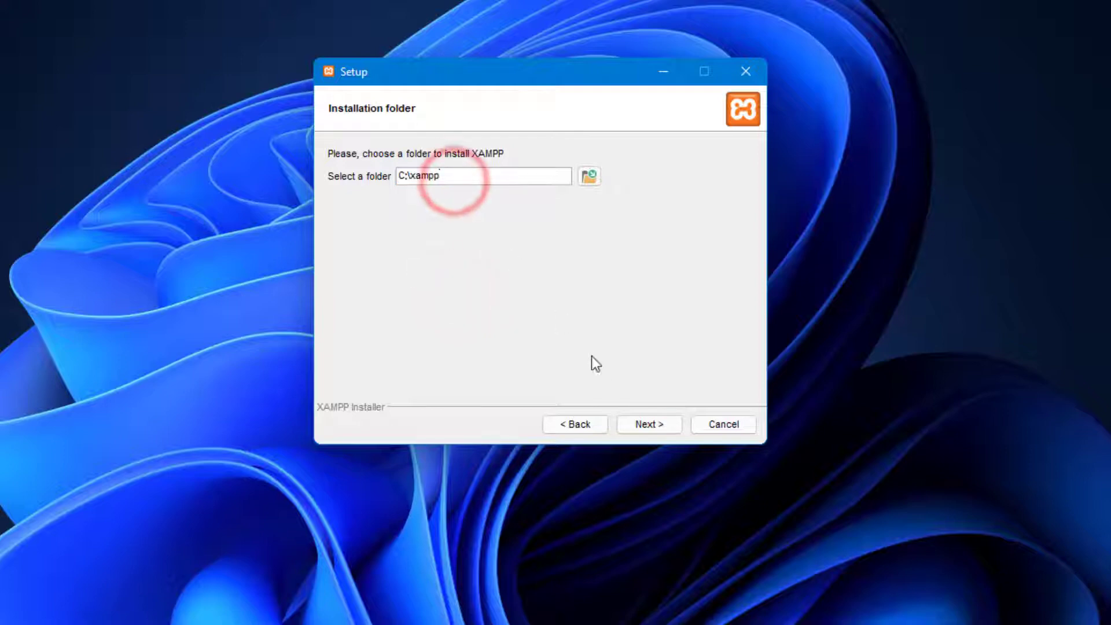
left_click(640, 421)
left_click(644, 423)
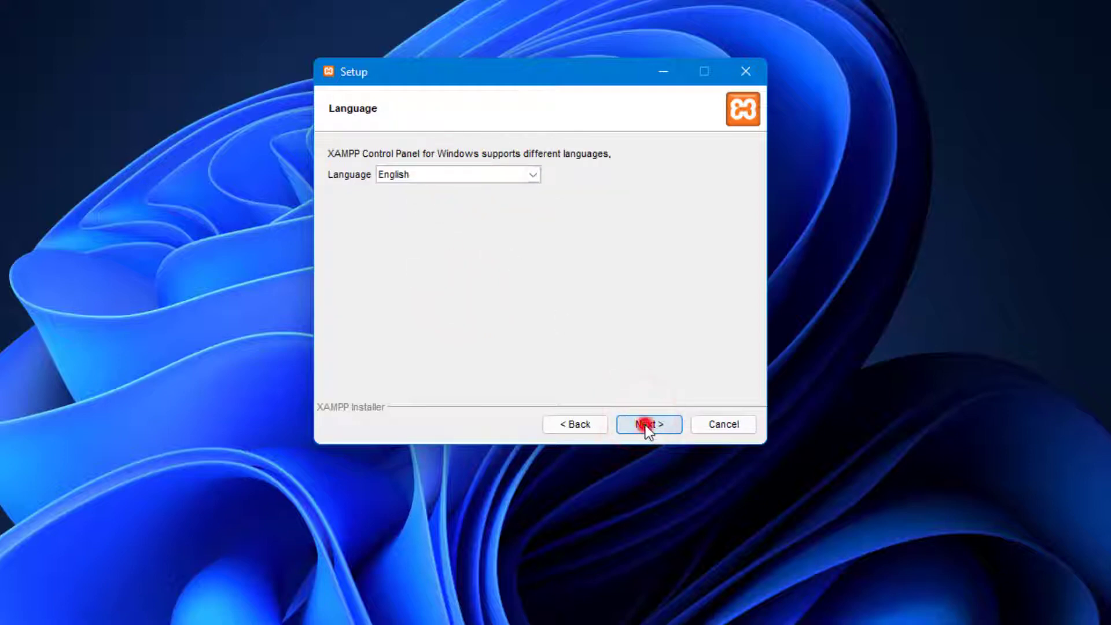
Opt out of learning more about Bitnami for XAMPP and start the installation.
left_click(658, 240)
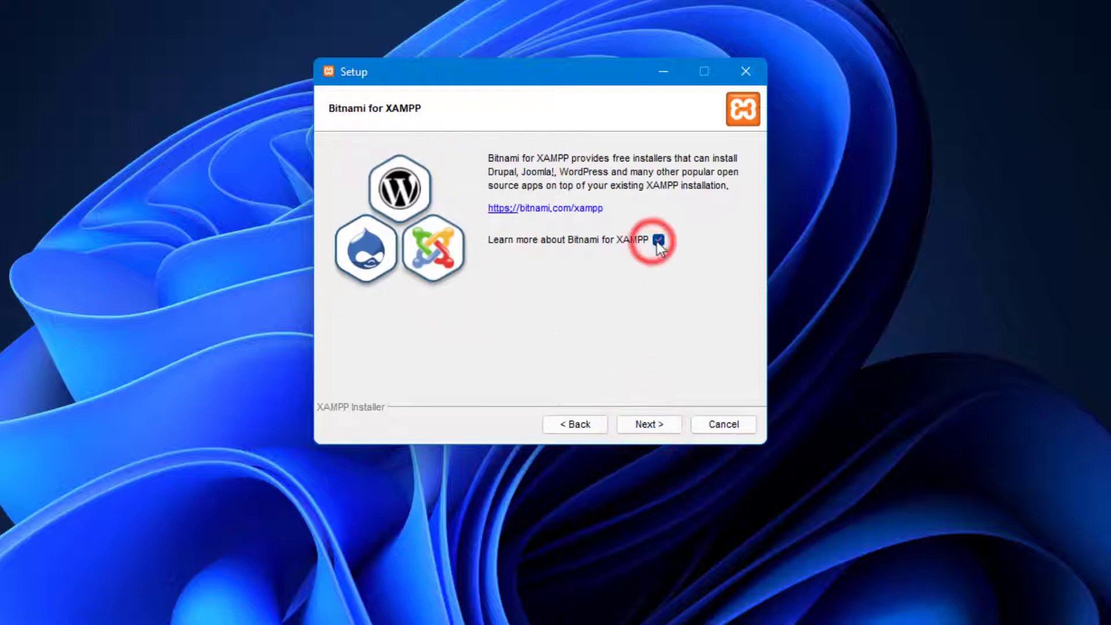
left_click(655, 423)
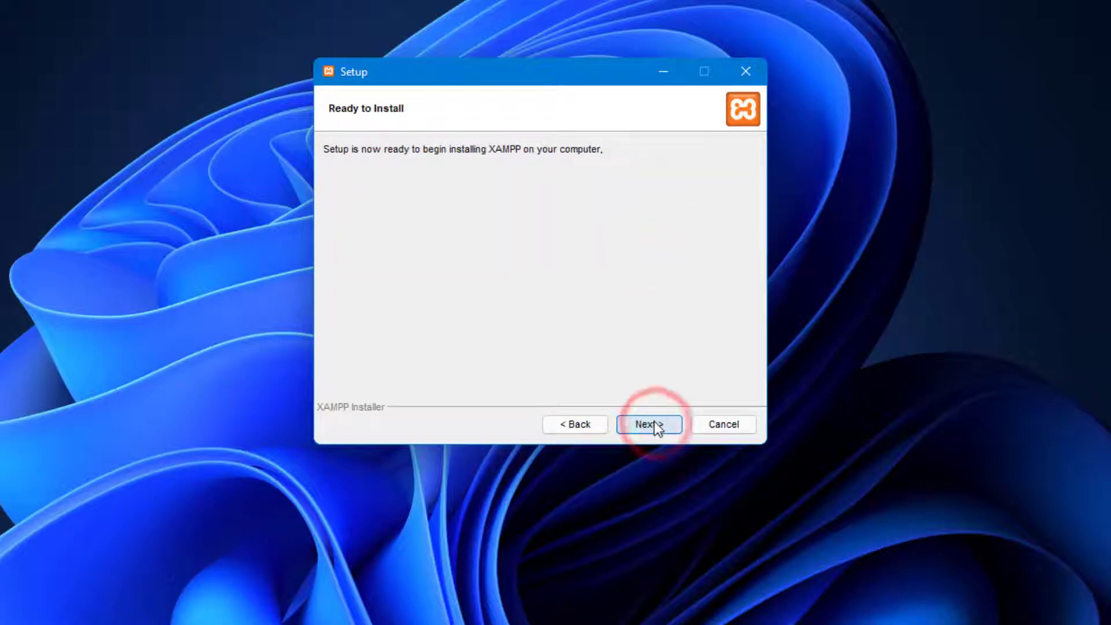
left_click(654, 421)
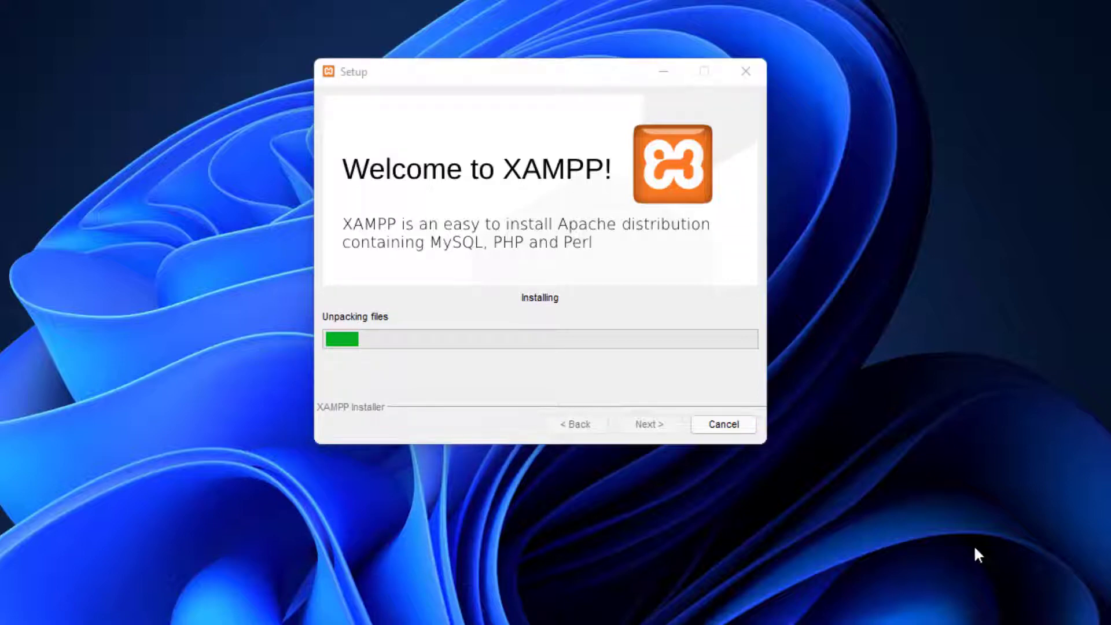
left_click(975, 549)
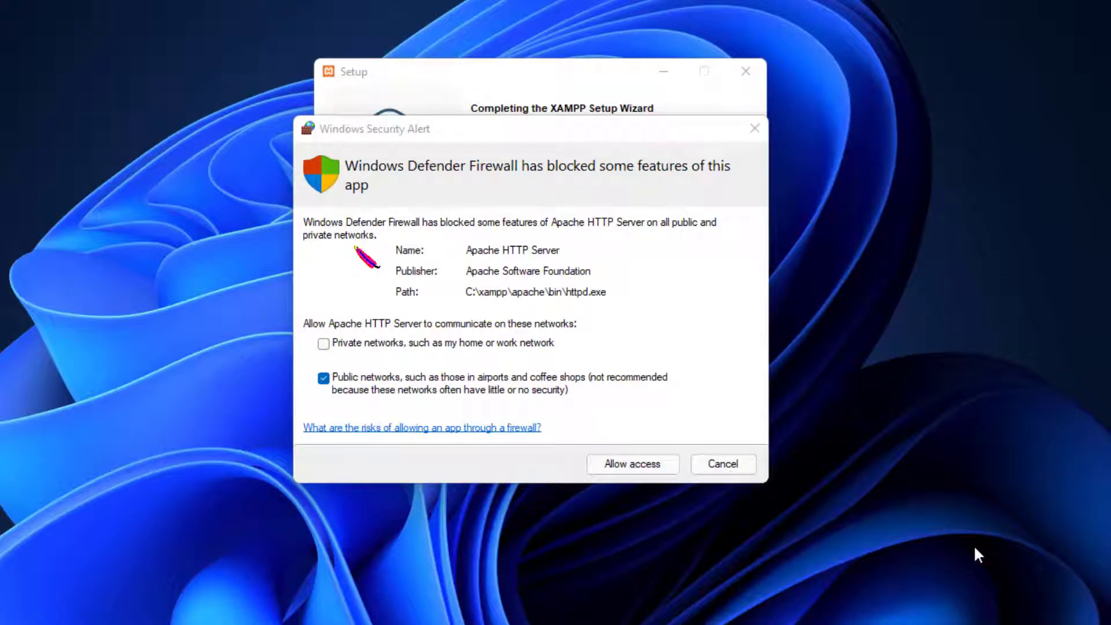
Allow Apache HTTP Server through the firewall on public networks and finish the setup with the Control Panel set to start.
left_click_drag(527, 128, 532, 107)
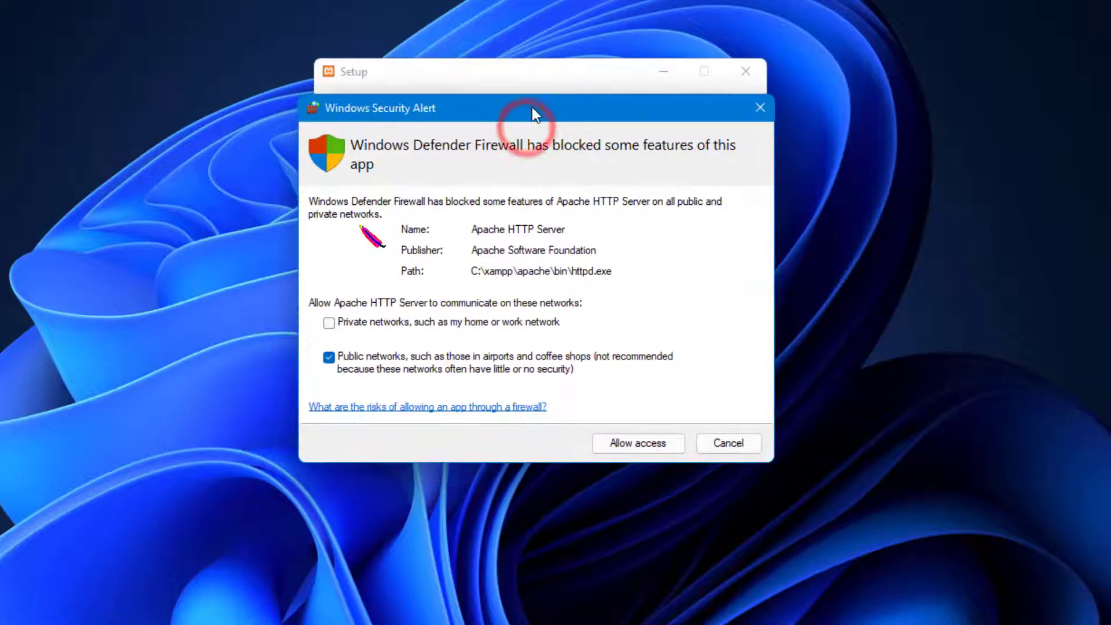
left_click(618, 443)
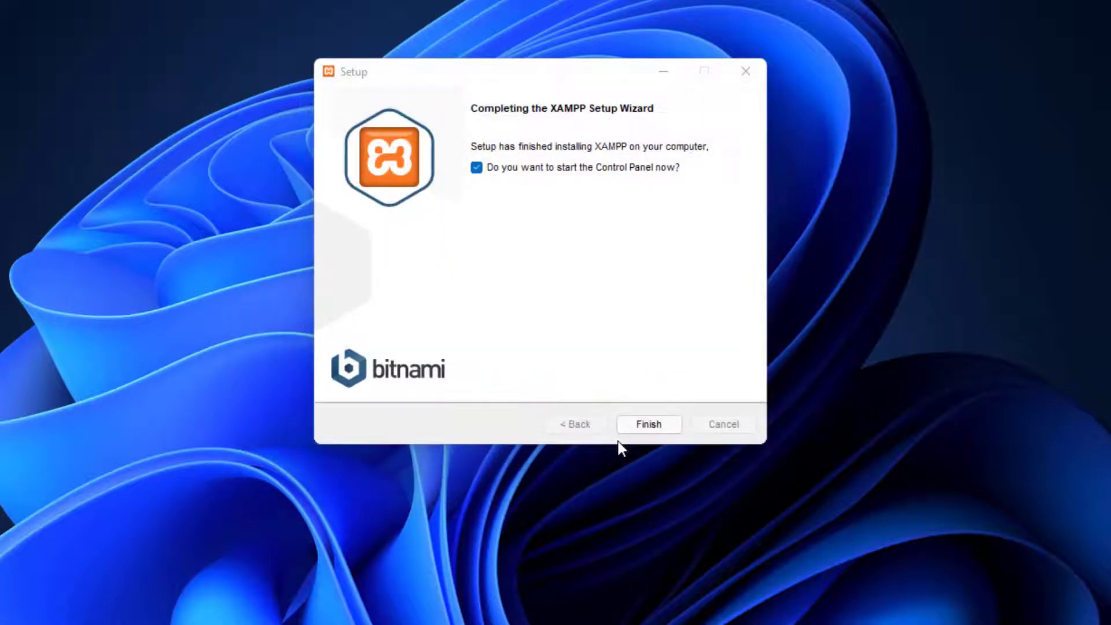
left_click(656, 426)
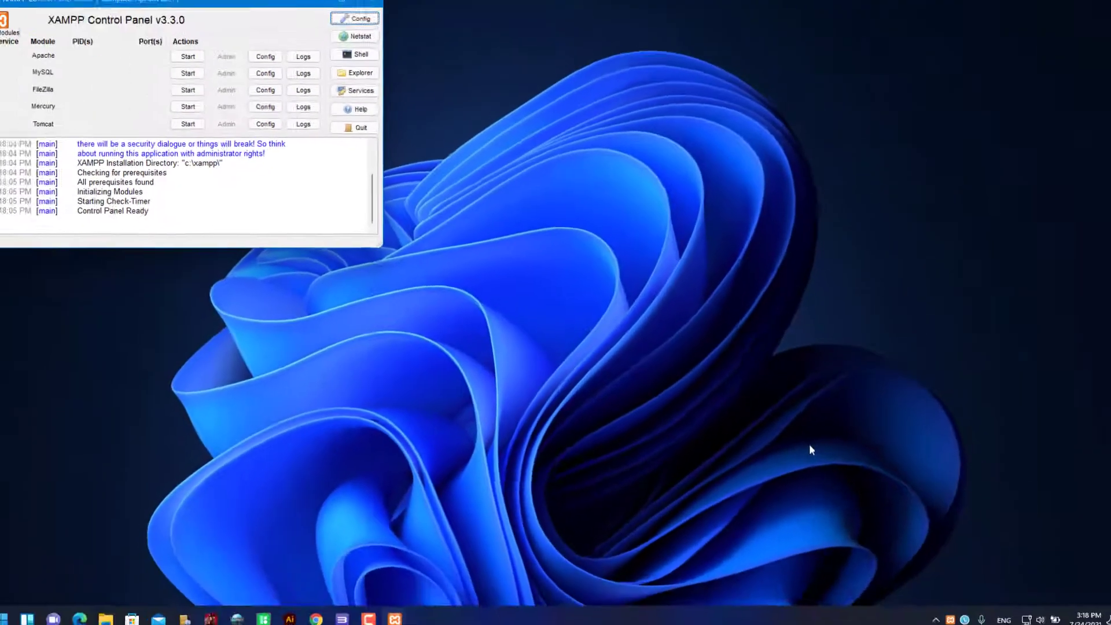
Start the Apache module in the XAMPP Control Panel and open its admin page in the browser.
left_click(757, 468)
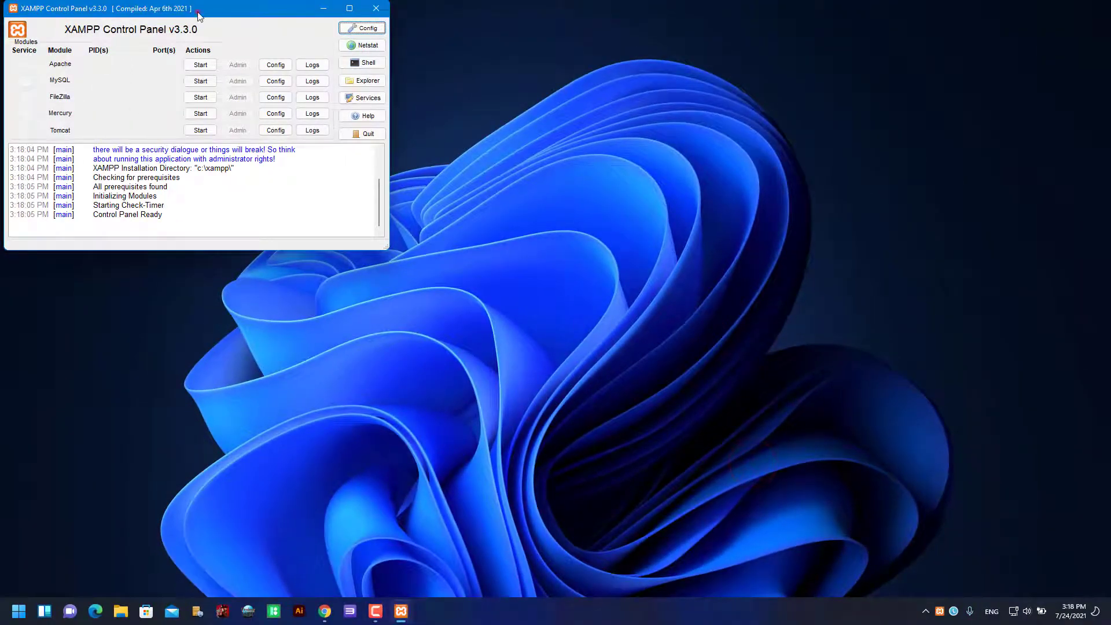
left_click_drag(198, 16, 498, 158)
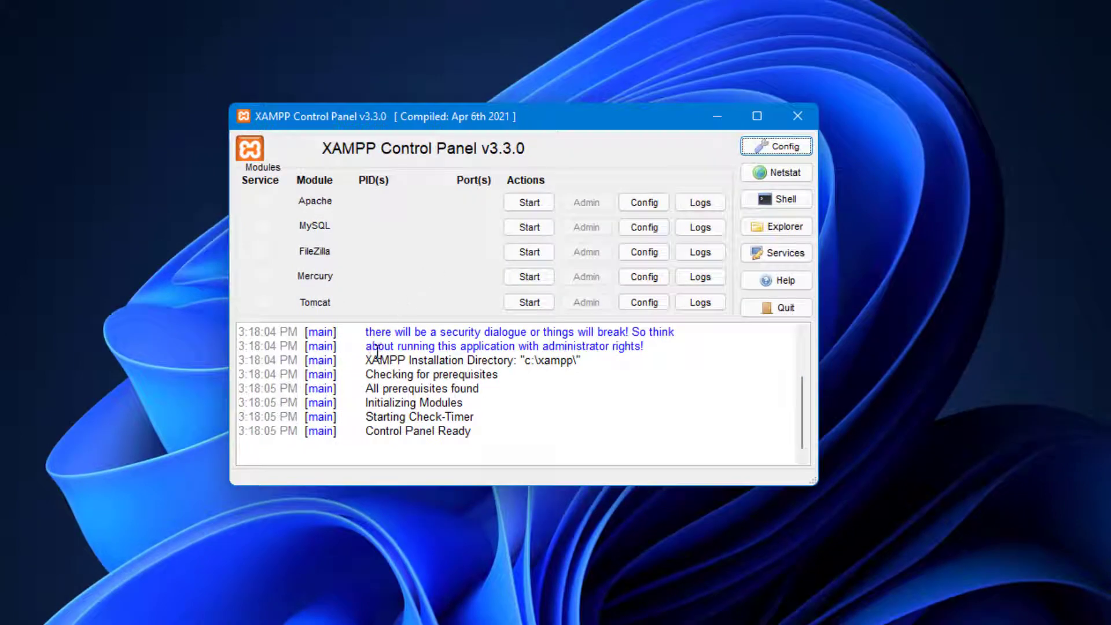
left_click_drag(376, 348, 476, 346)
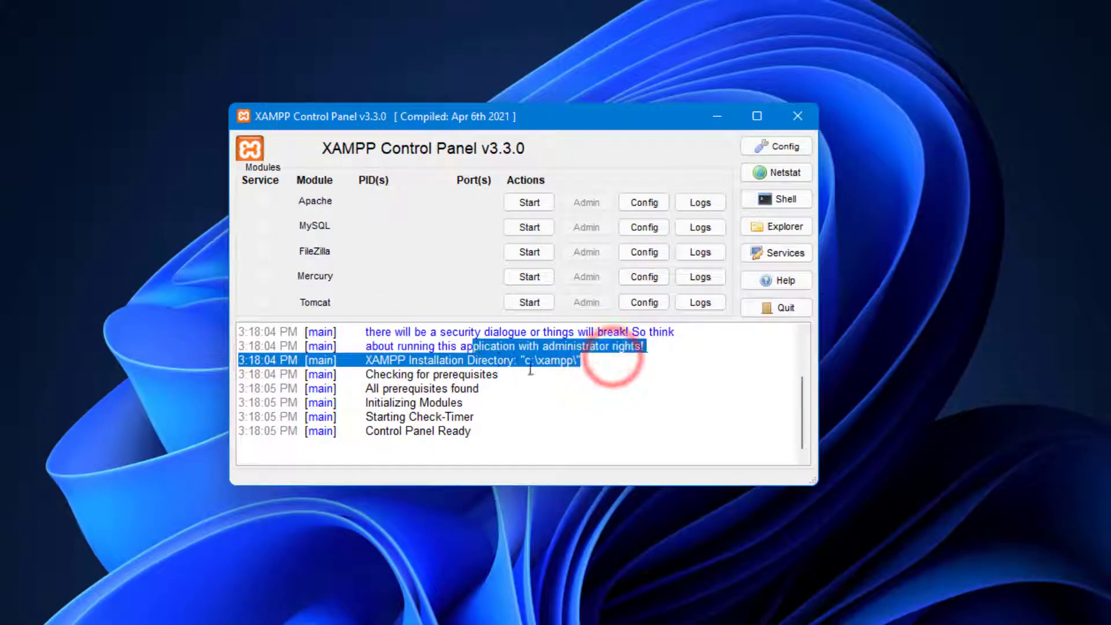
left_click(568, 377)
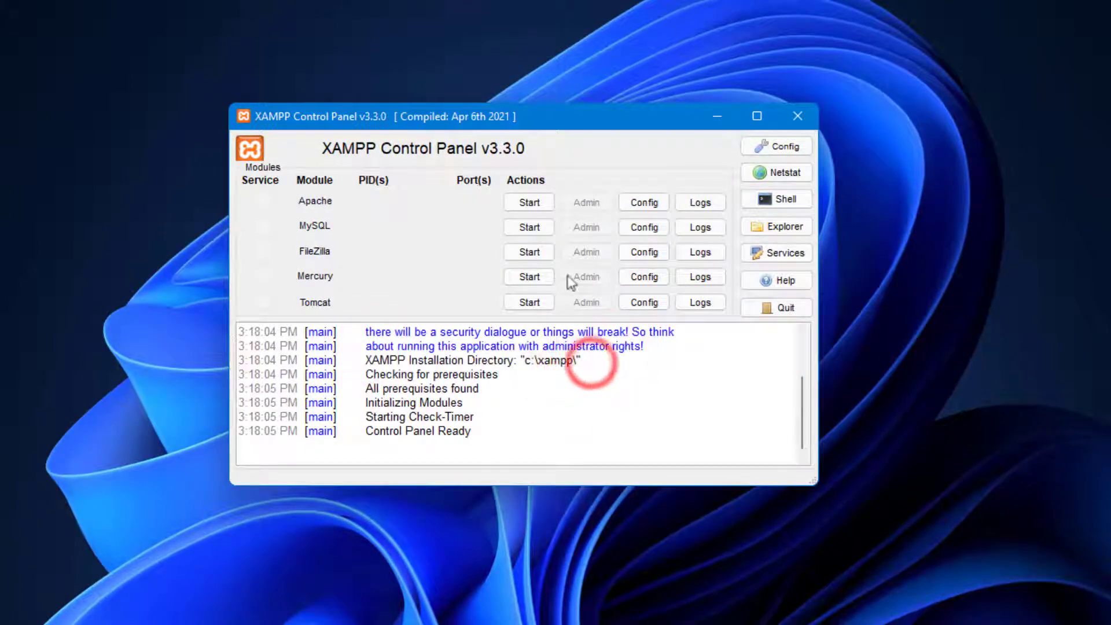
left_click(547, 205)
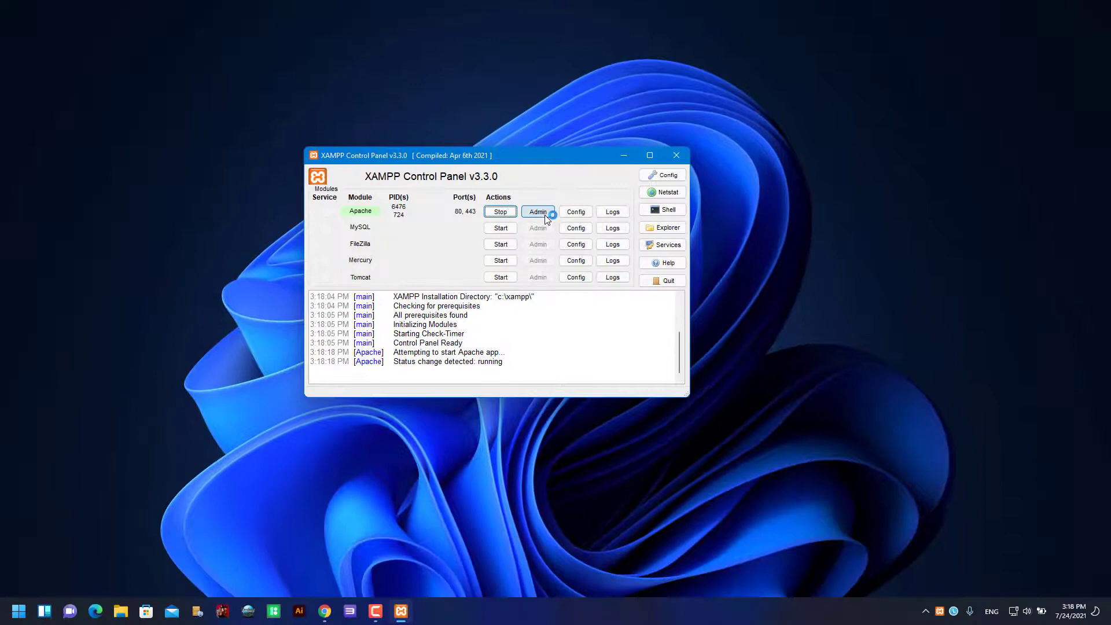
left_click(545, 216)
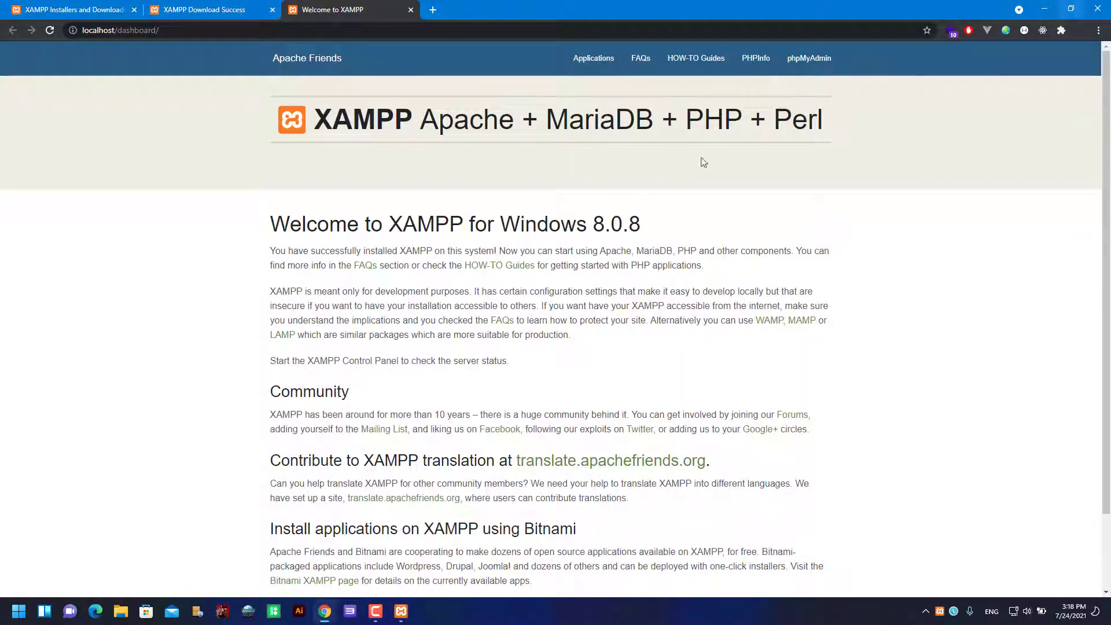
Return to the Control Panel, start the MySQL module and allow mysqld.exe through the firewall on public networks.
left_click(1045, 8)
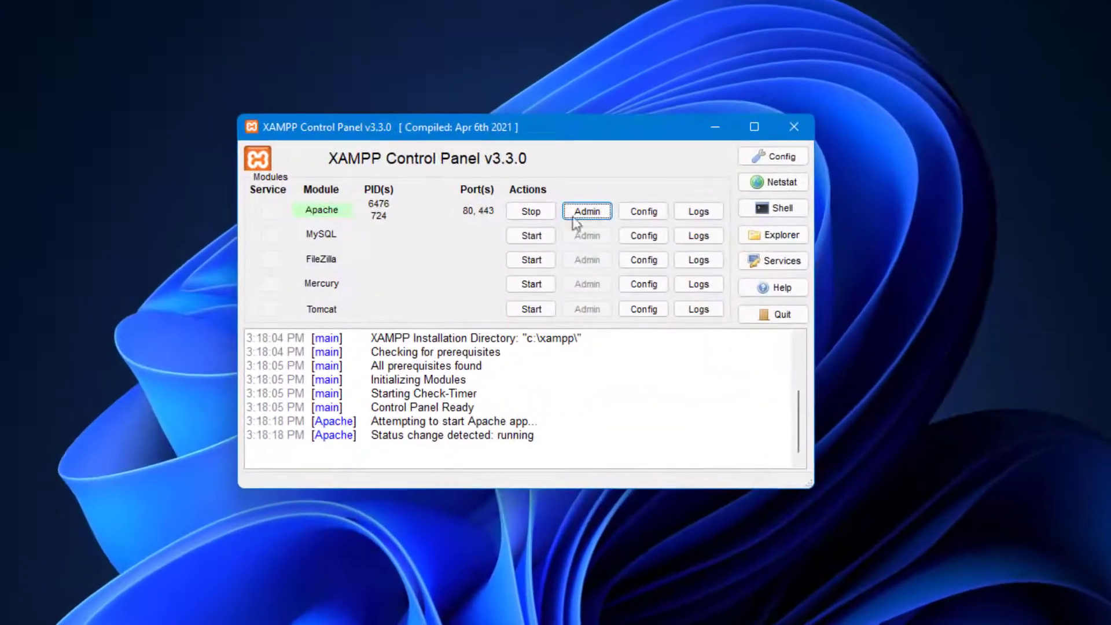
left_click(514, 231)
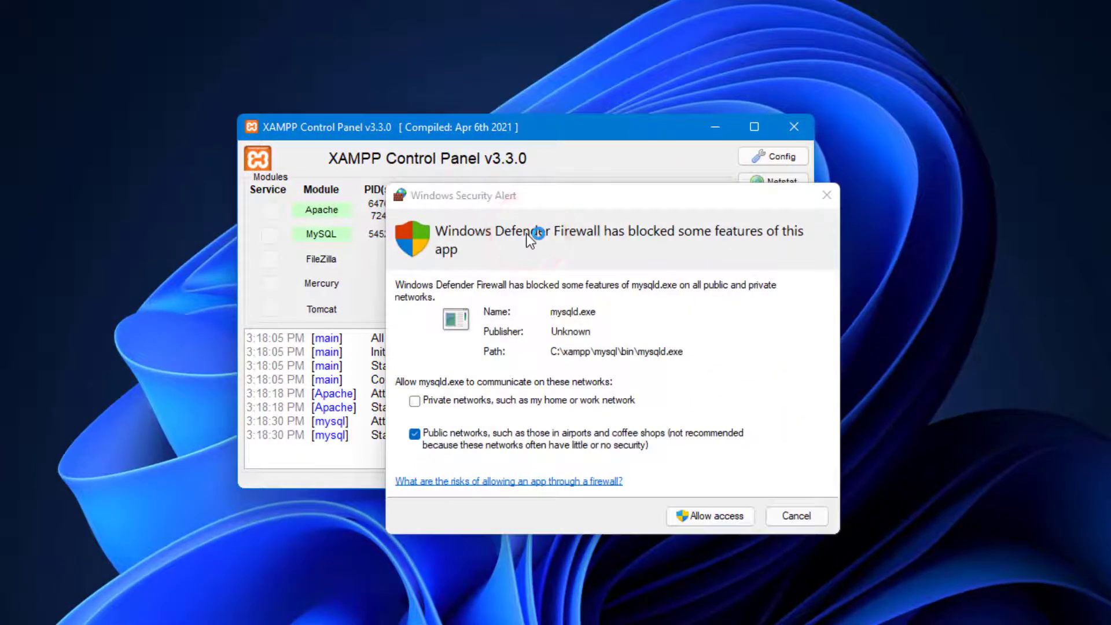
left_click(702, 515)
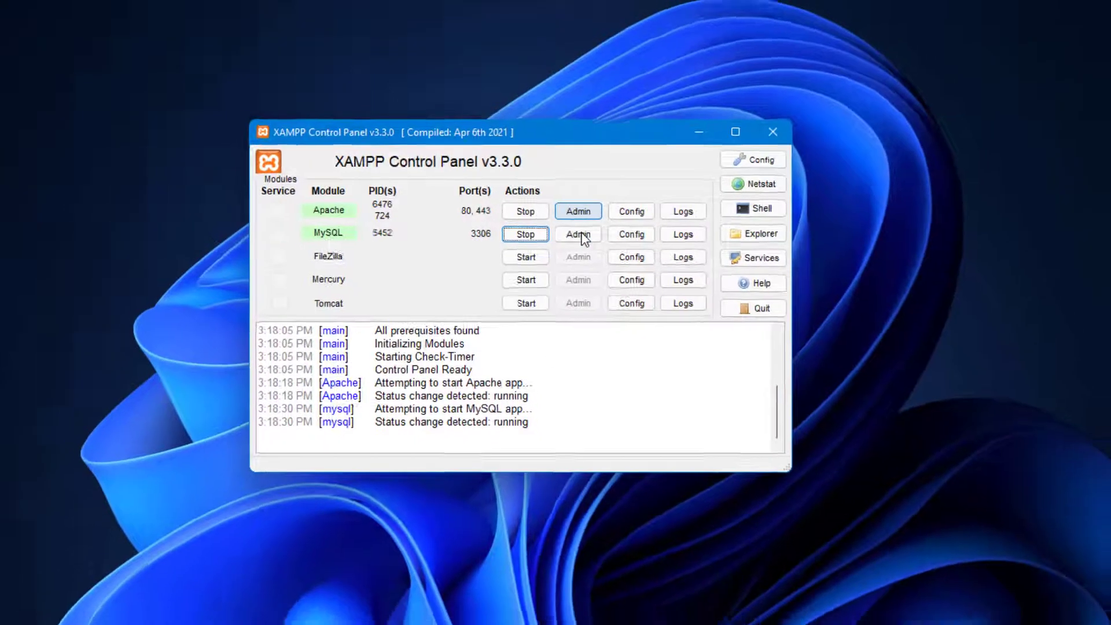
Open phpMyAdmin from the MySQL module, view the test database and return to the XAMPP dashboard page.
left_click(590, 234)
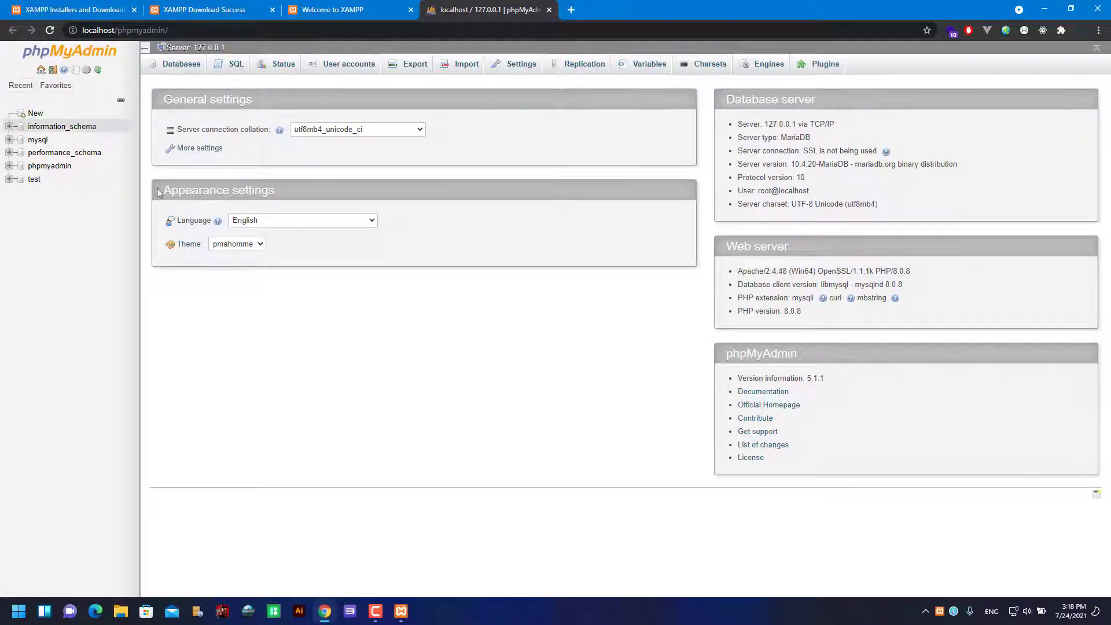
left_click(35, 179)
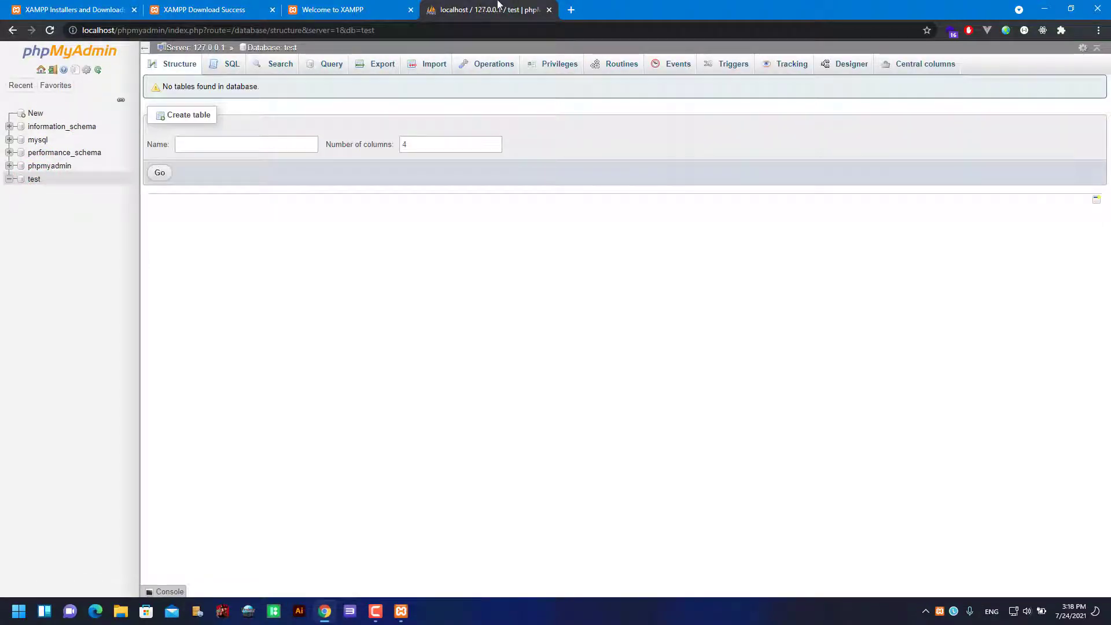
left_click(350, 8)
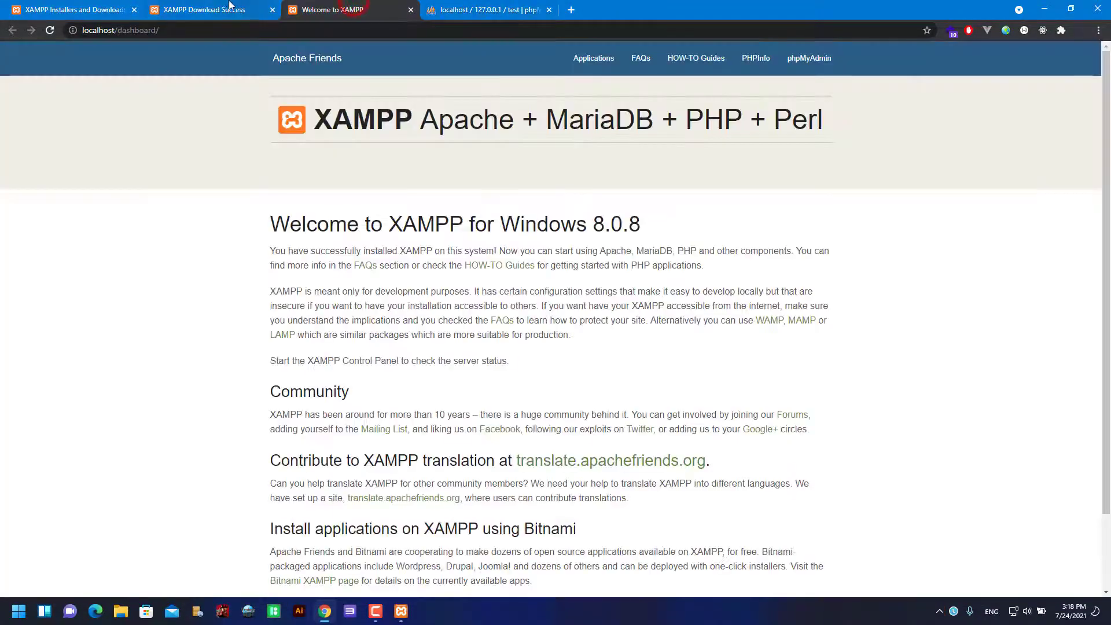
Review the Install Xampp and Install Composer items in the Notepad list of Laravel environment tasks.
left_click(229, 7)
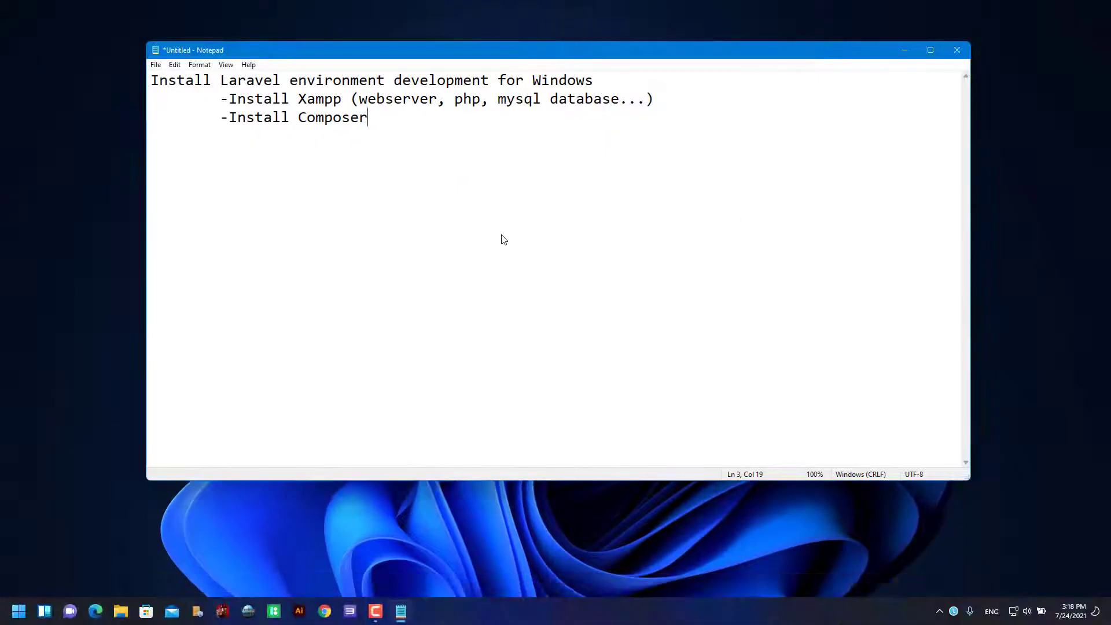
left_click_drag(221, 99, 660, 100)
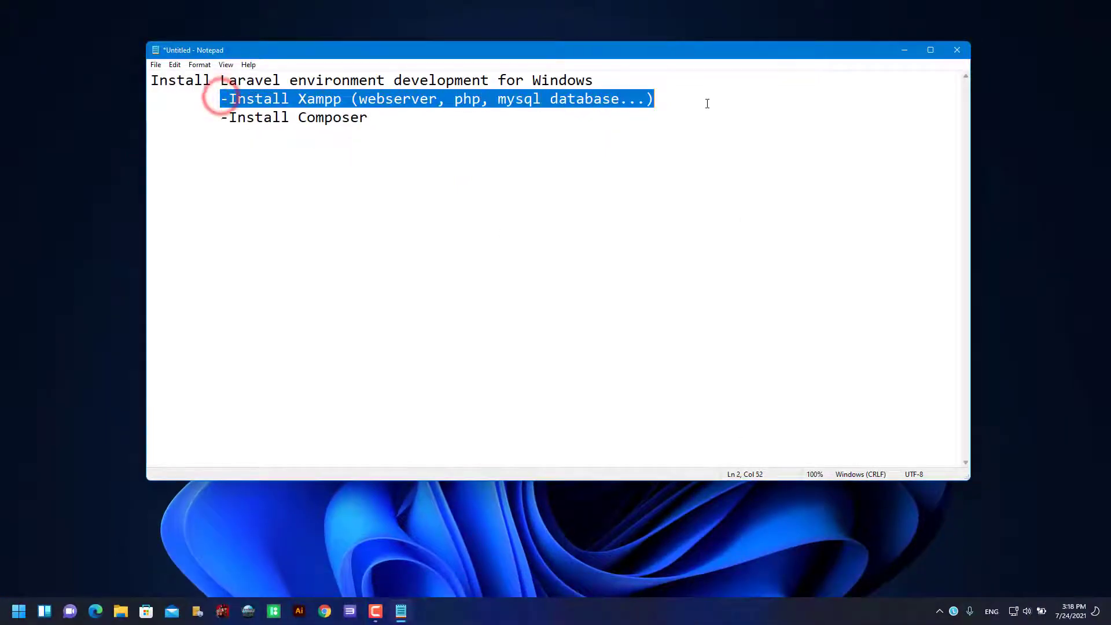
left_click(521, 117)
left_click_drag(422, 117, 221, 117)
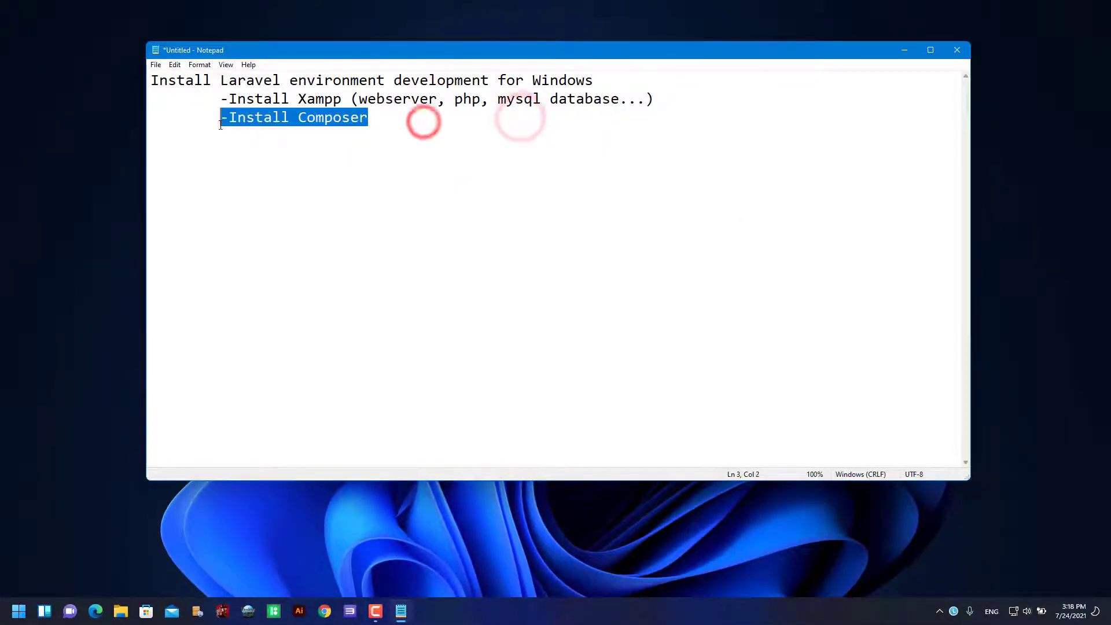
left_click(383, 119)
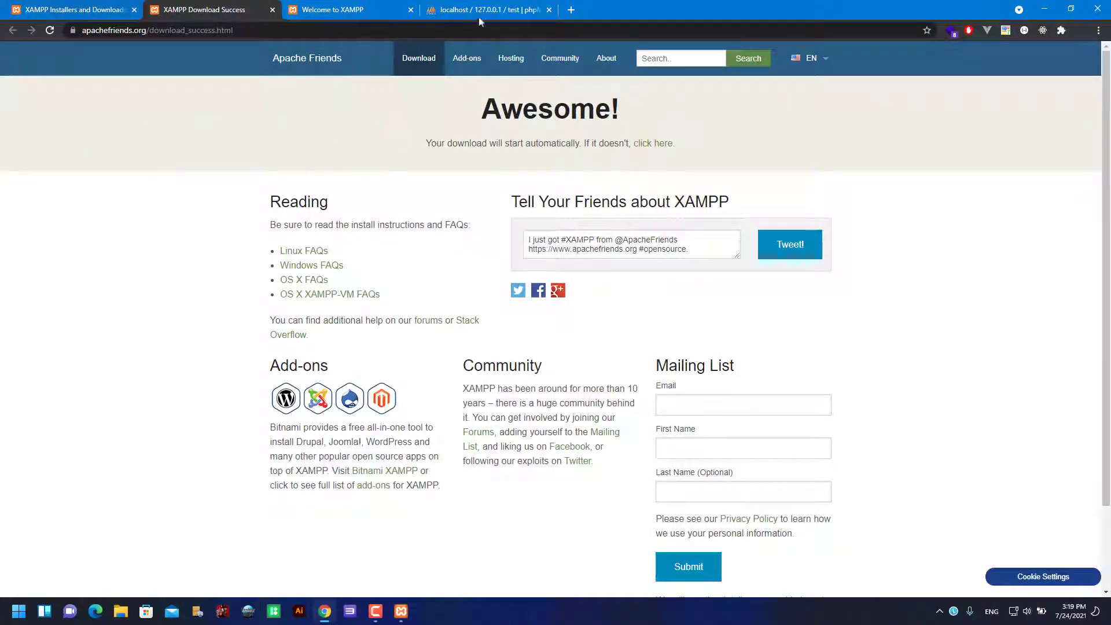
Return to the browser, search the web for "composer" in the phpMyAdmin tab and open the getcomposer.org site.
left_click(497, 8)
left_click(521, 29)
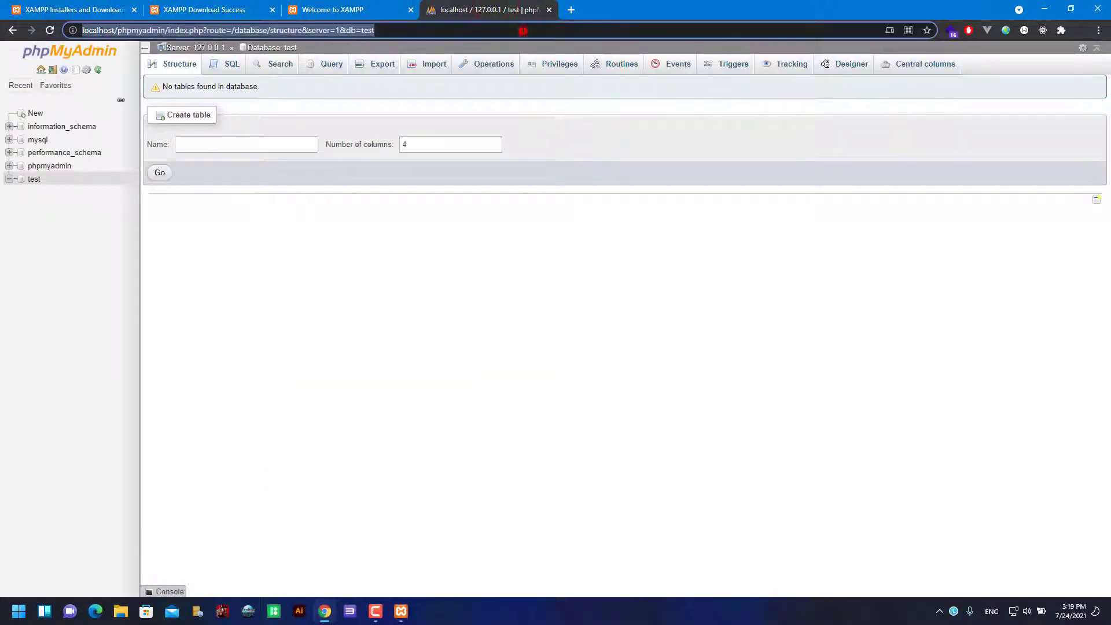
type("composer")
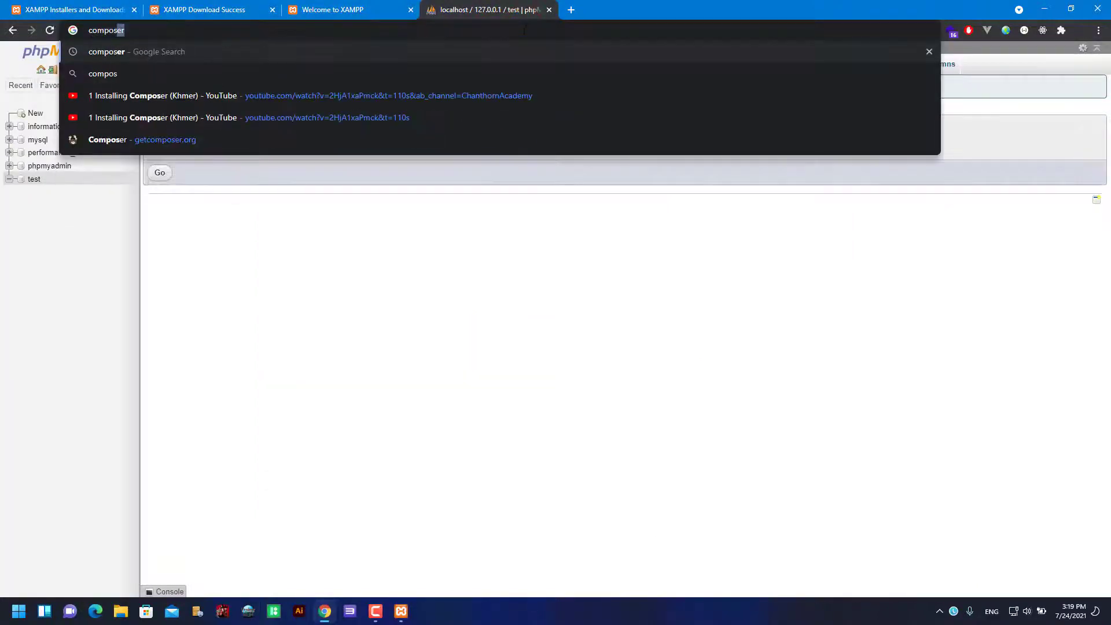
key("Return")
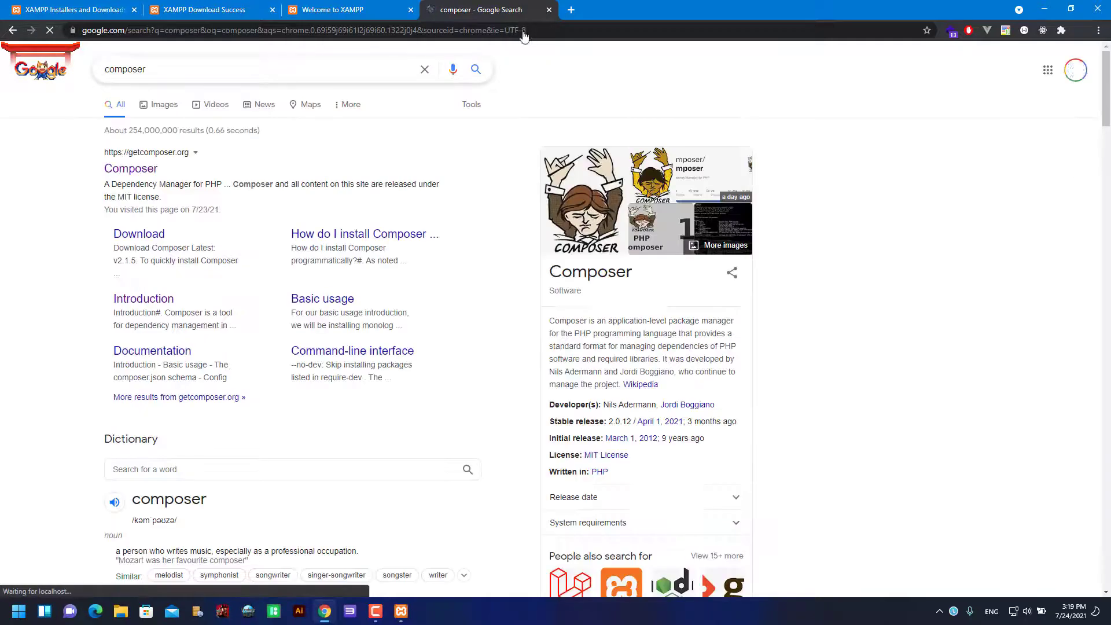
left_click(122, 168)
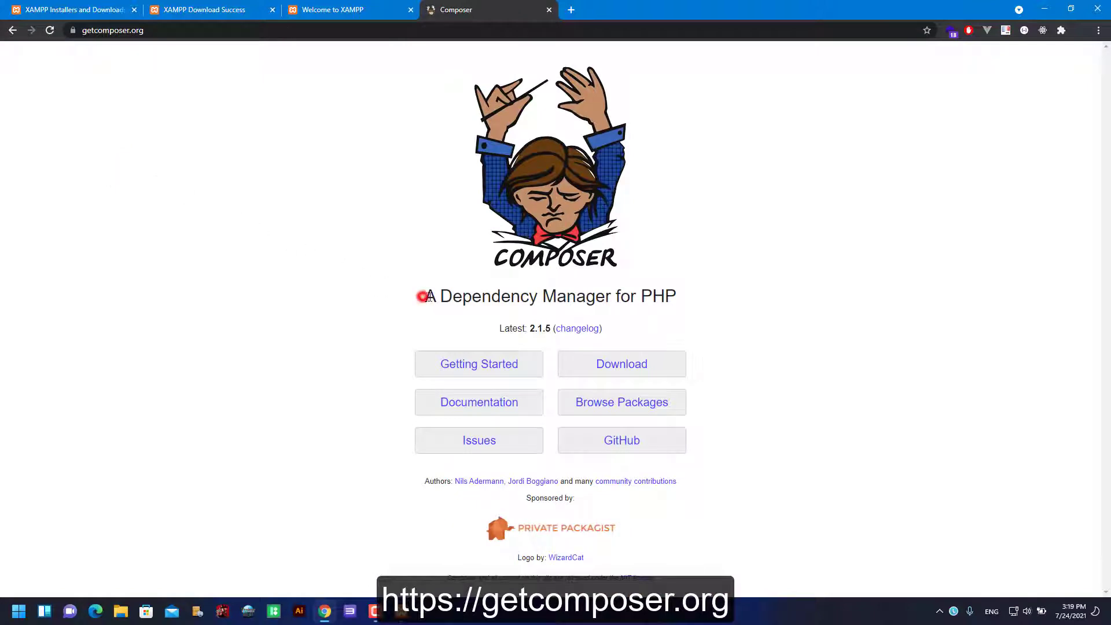
Open Composer's Getting Started documentation from its home page and go to the Installation - Windows section.
left_click_drag(427, 296, 697, 308)
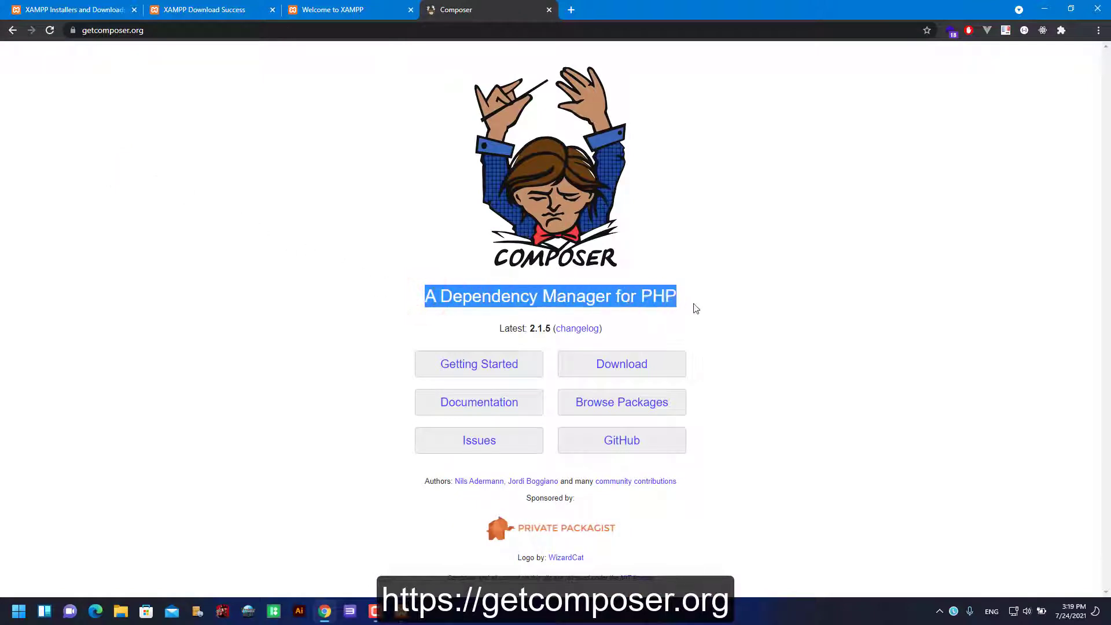
left_click(746, 307)
left_click_drag(404, 293, 809, 303)
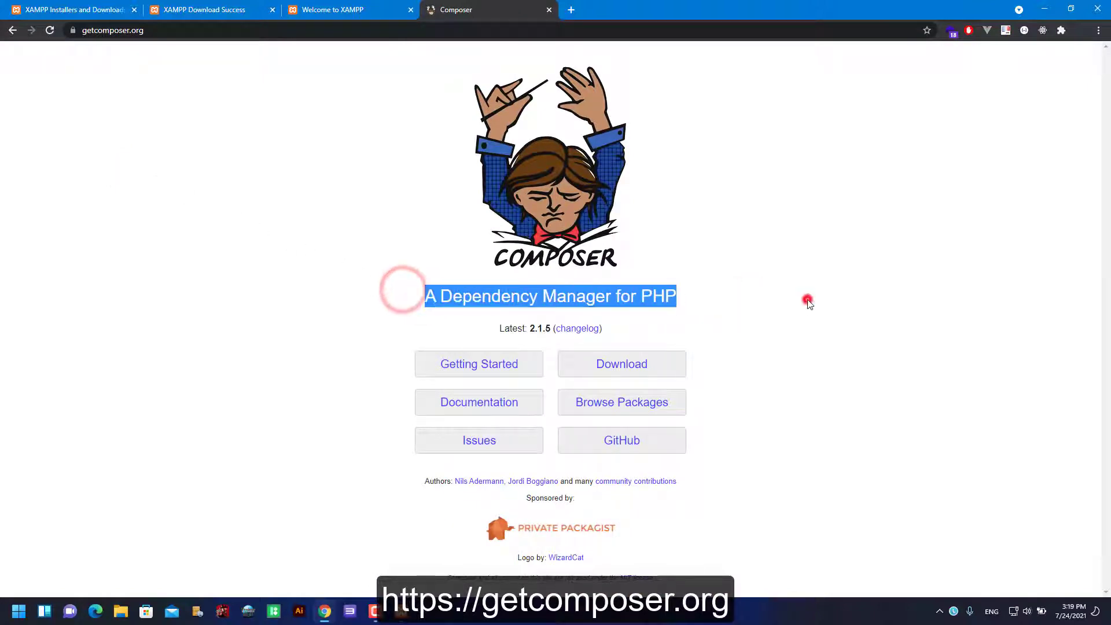
left_click(809, 303)
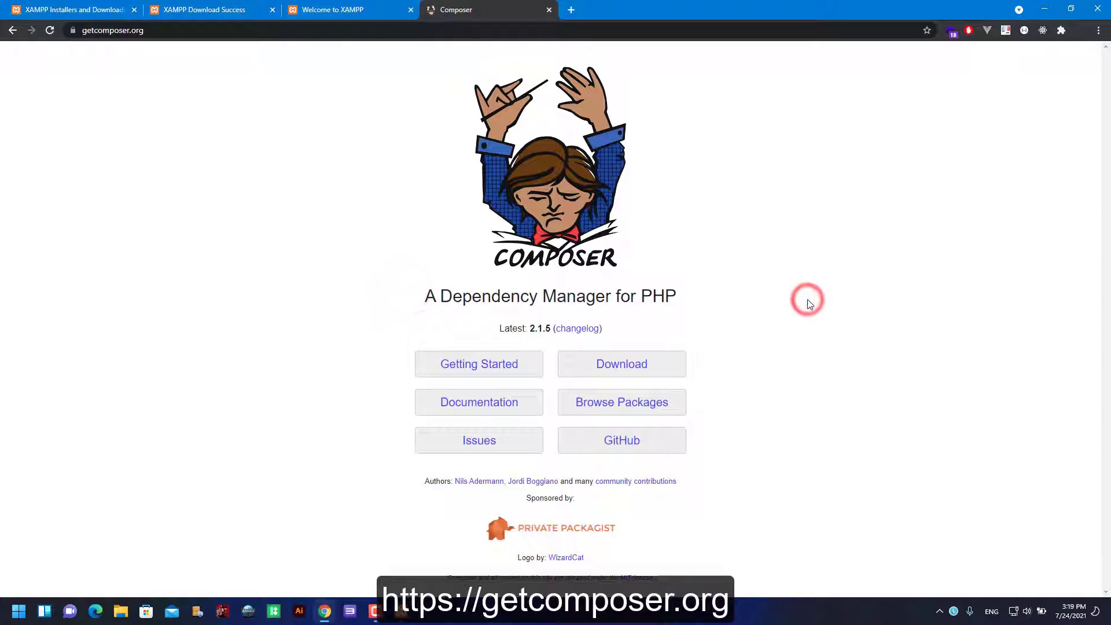
left_click(488, 365)
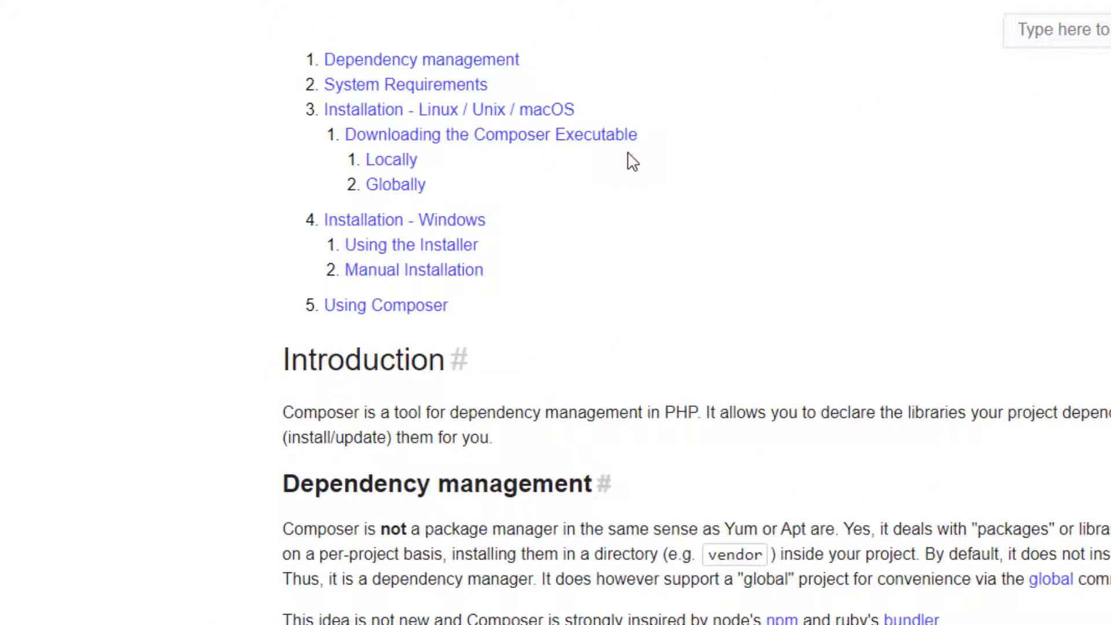
left_click(464, 220)
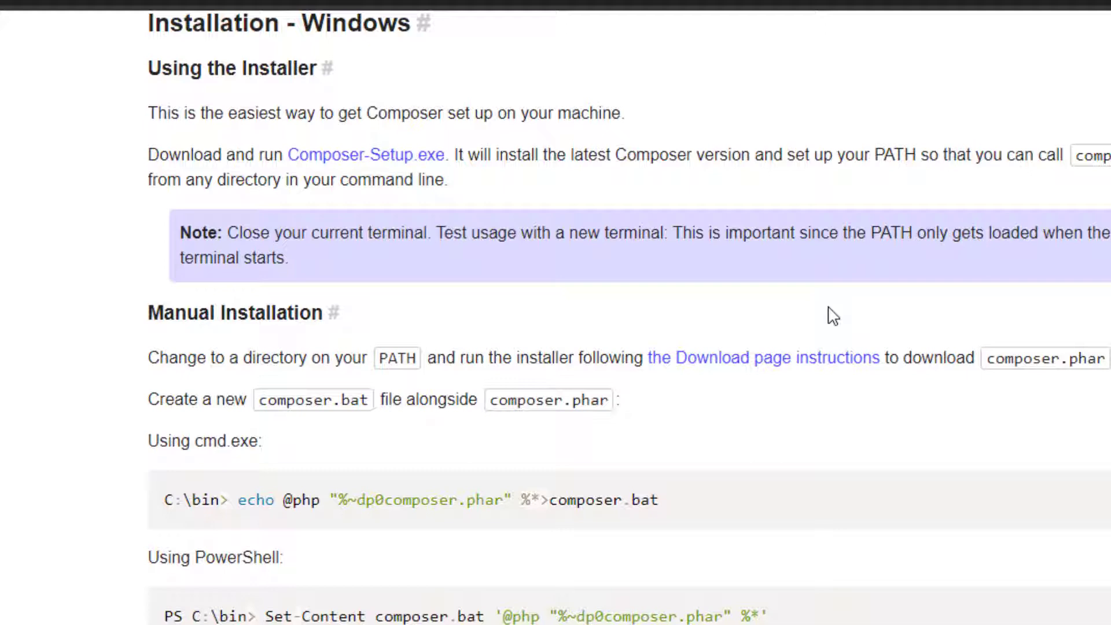
Check the Apache and MySQL modules in the XAMPP Control Panel, then return to the Composer documentation.
key("alt+Tab")
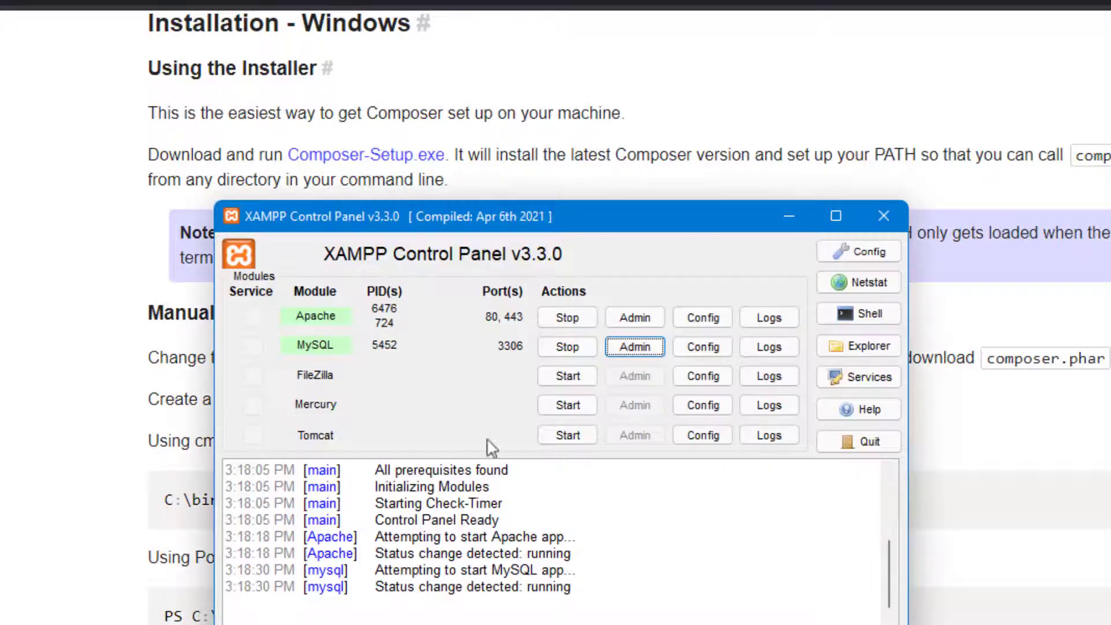
left_click_drag(521, 215, 523, 180)
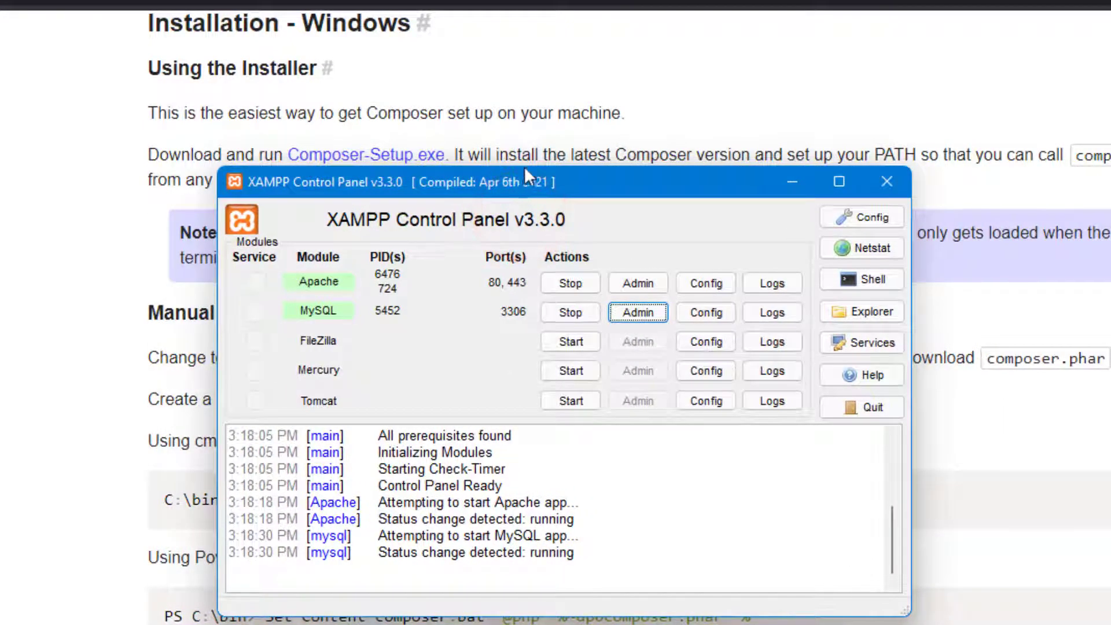
key("alt+Tab")
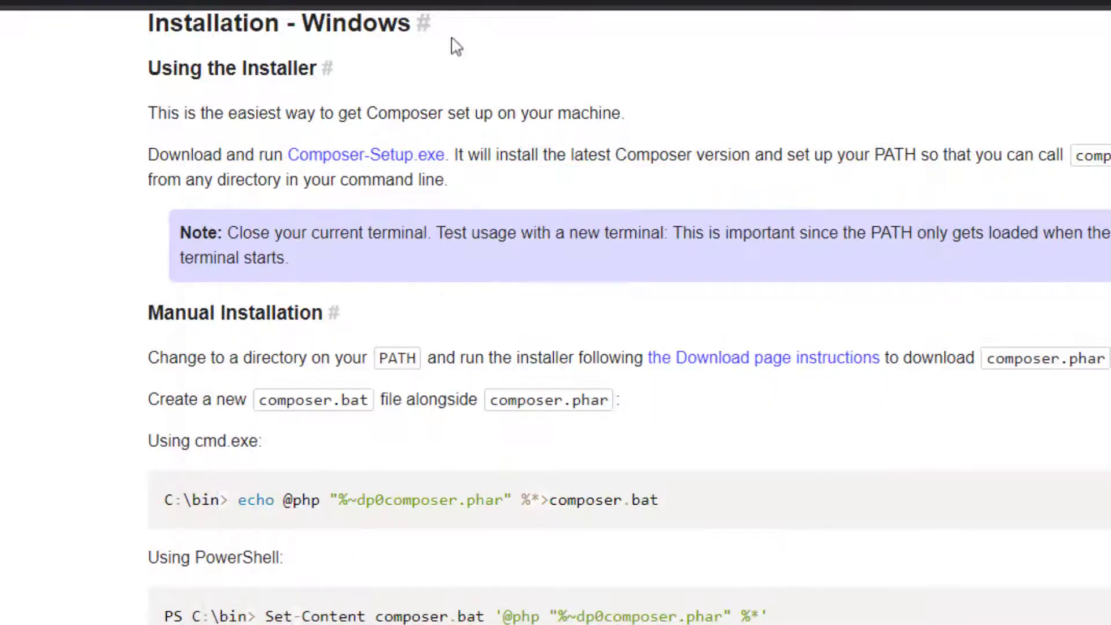
Download Composer-Setup.exe from the Using the Installer section and save it.
left_click(346, 154)
left_click(346, 155)
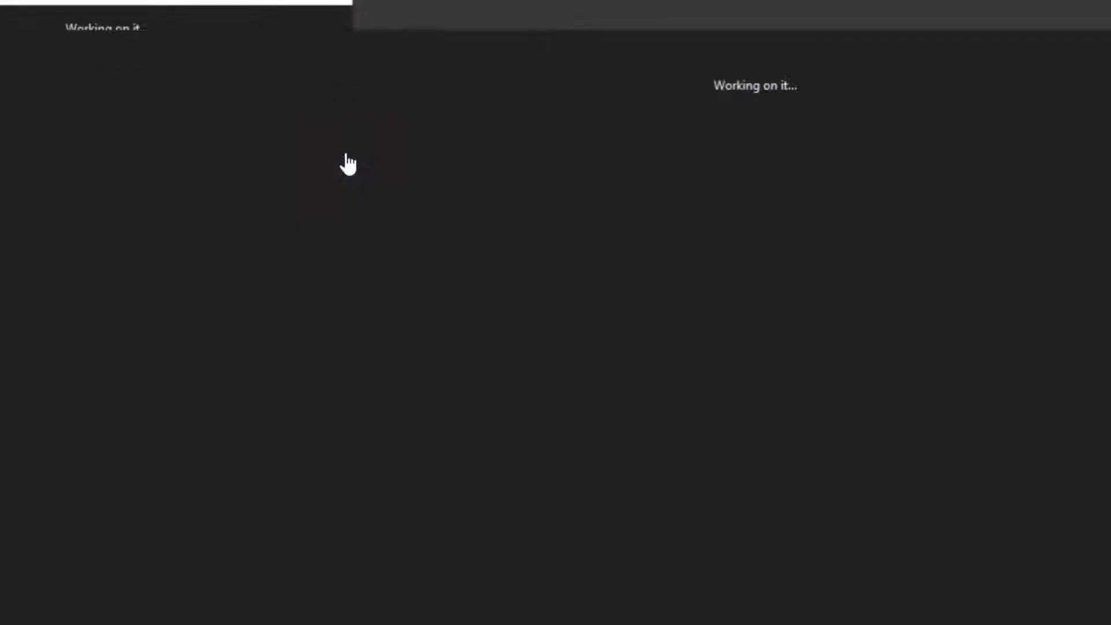
left_click(998, 578)
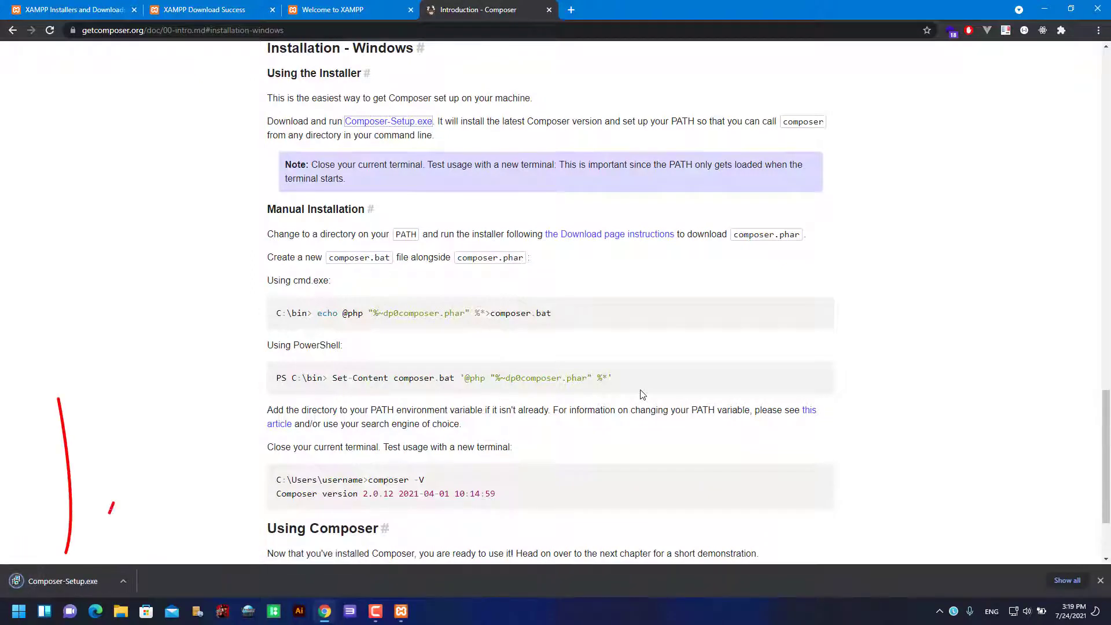
Run Composer-Setup.exe, choose to install for all users and continue with Developer mode off.
left_click(38, 580)
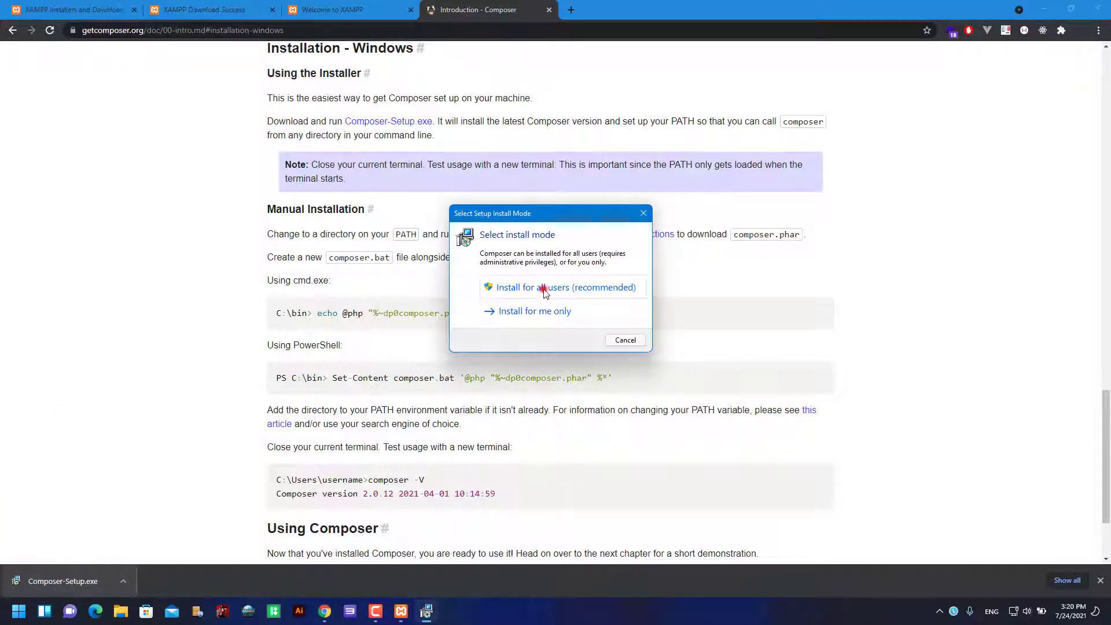
left_click(545, 292)
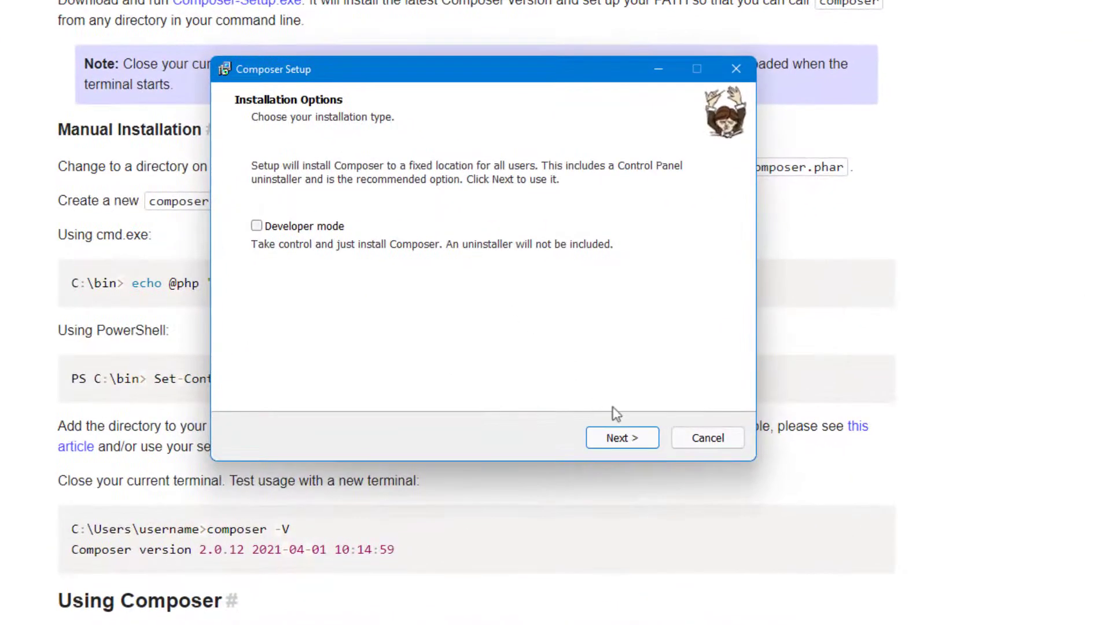
left_click(658, 417)
Browse to the xampp\php folder on Local Disk (C:) and select php.exe as the command-line PHP.
left_click(415, 197)
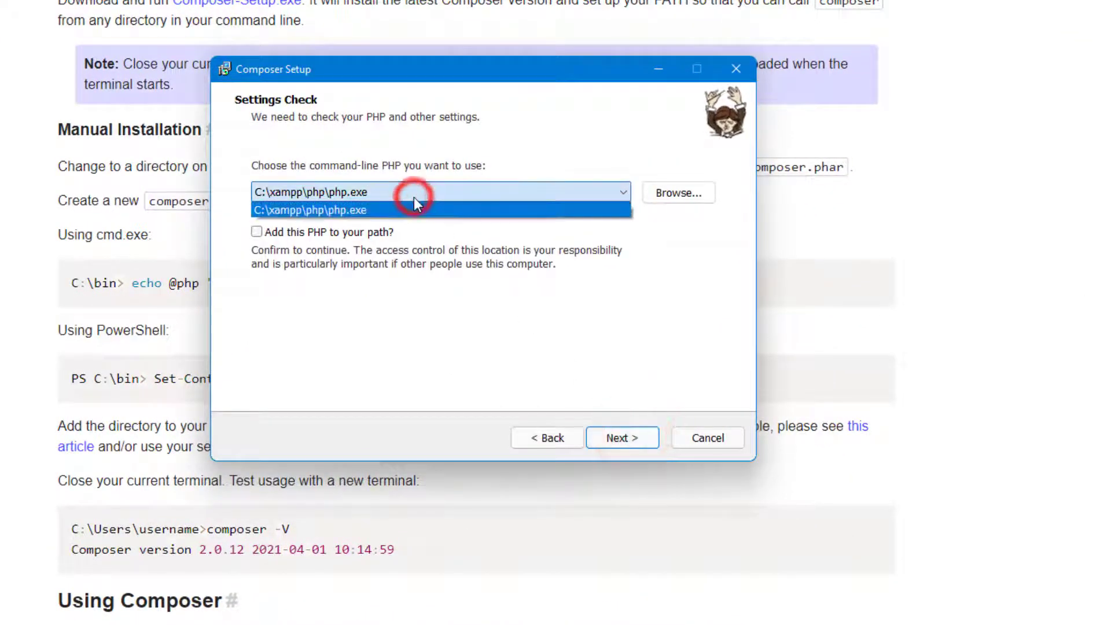
left_click(723, 318)
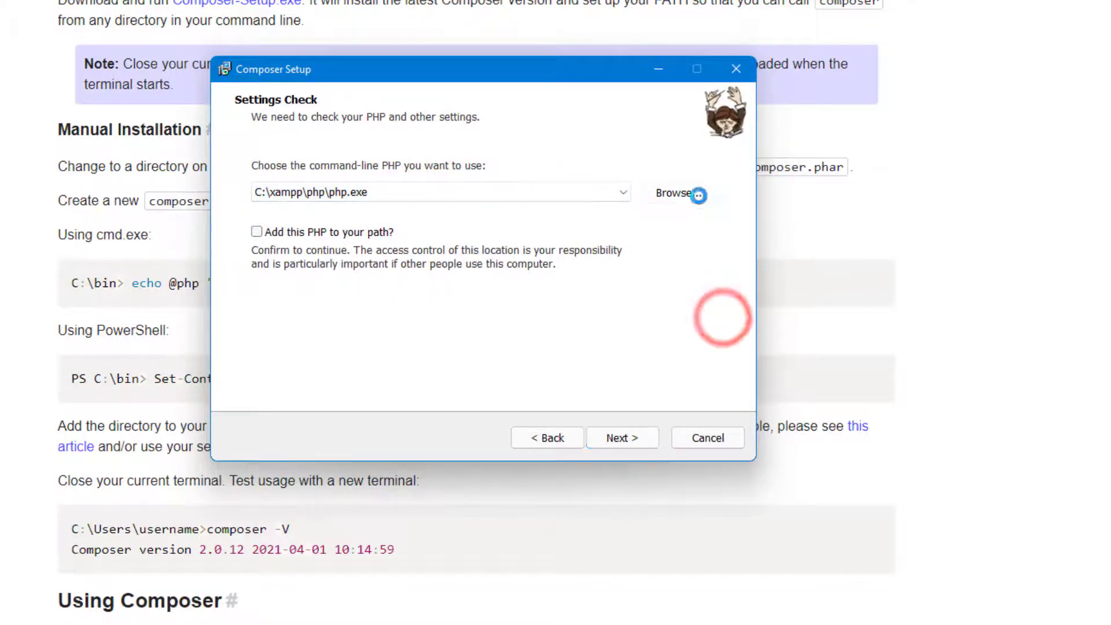
left_click(698, 195)
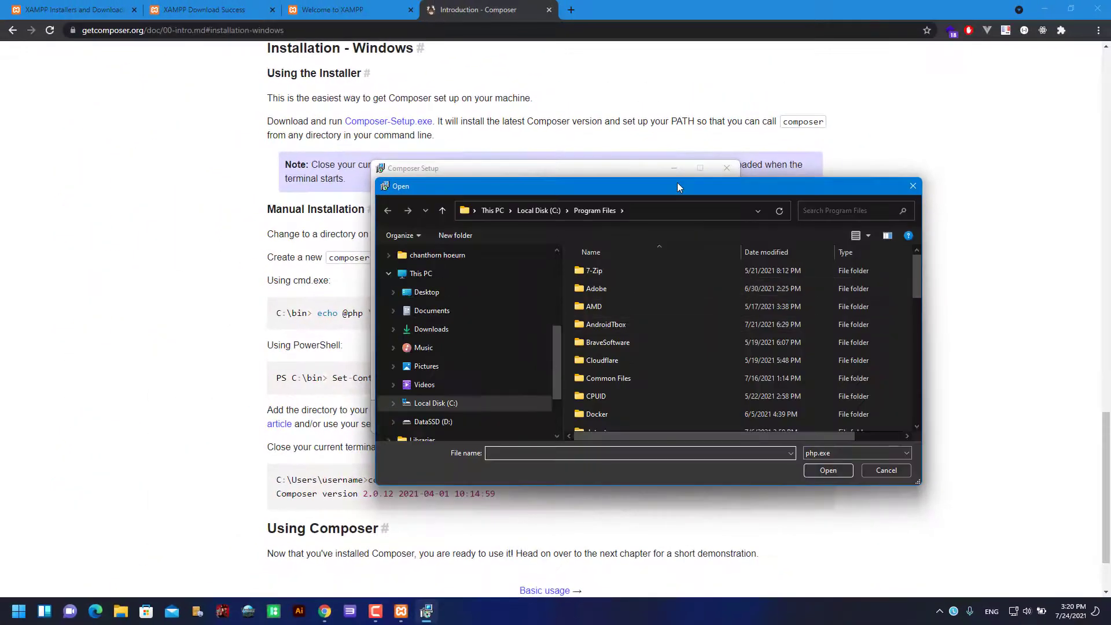
double_click(677, 185)
scroll(636, 182, "down", 5)
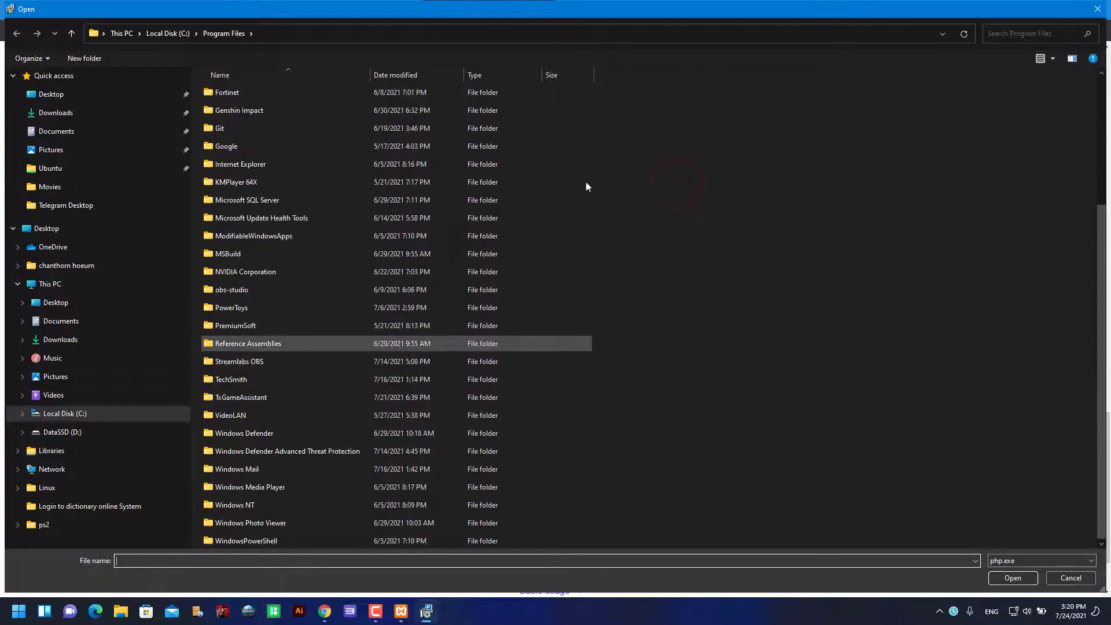
scroll(265, 182, "up", 3)
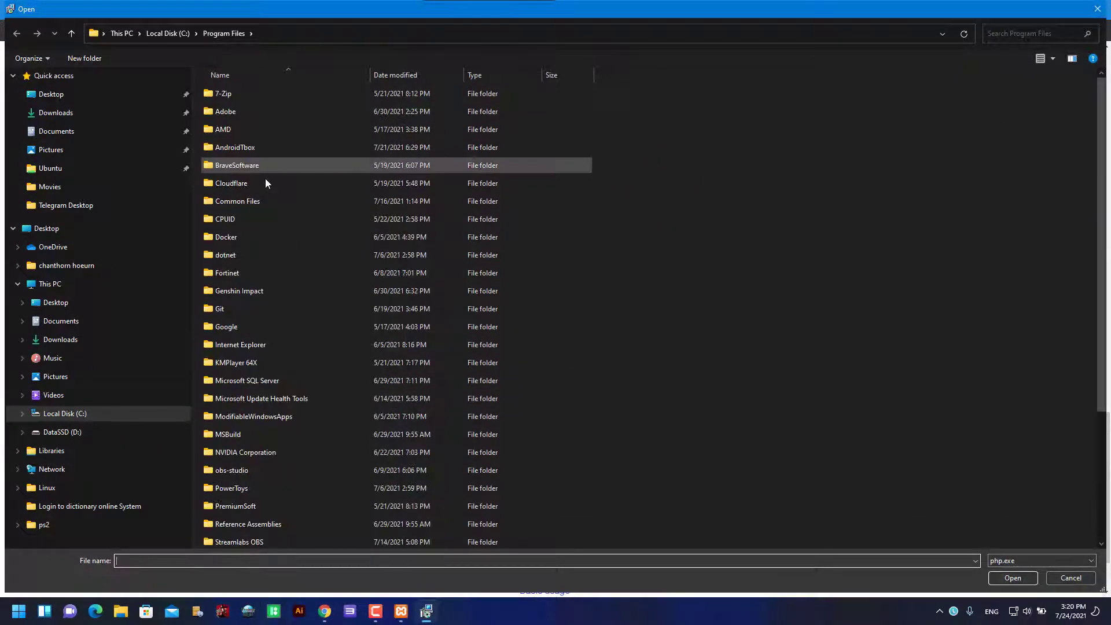
scroll(266, 182, "down", 3)
left_click(175, 33)
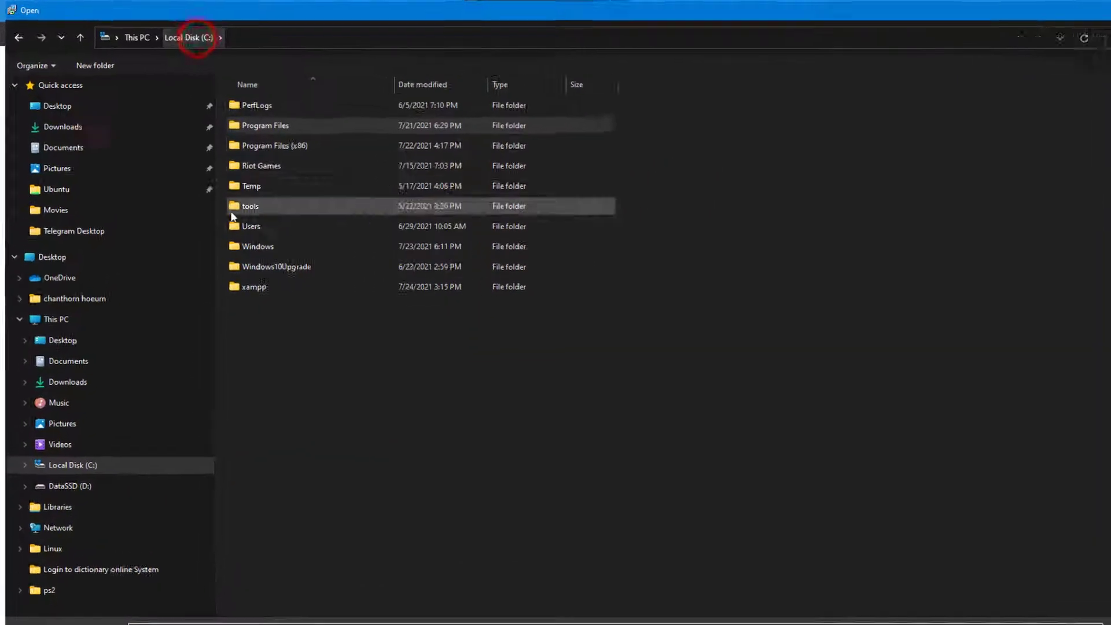
left_click(316, 368)
double_click(345, 375)
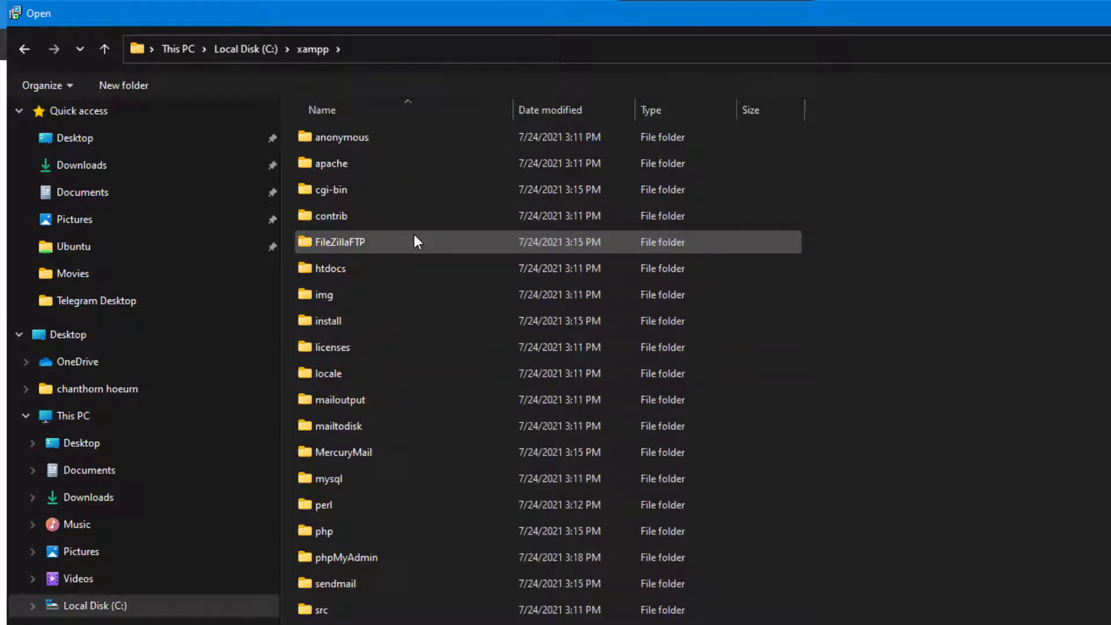
double_click(380, 535)
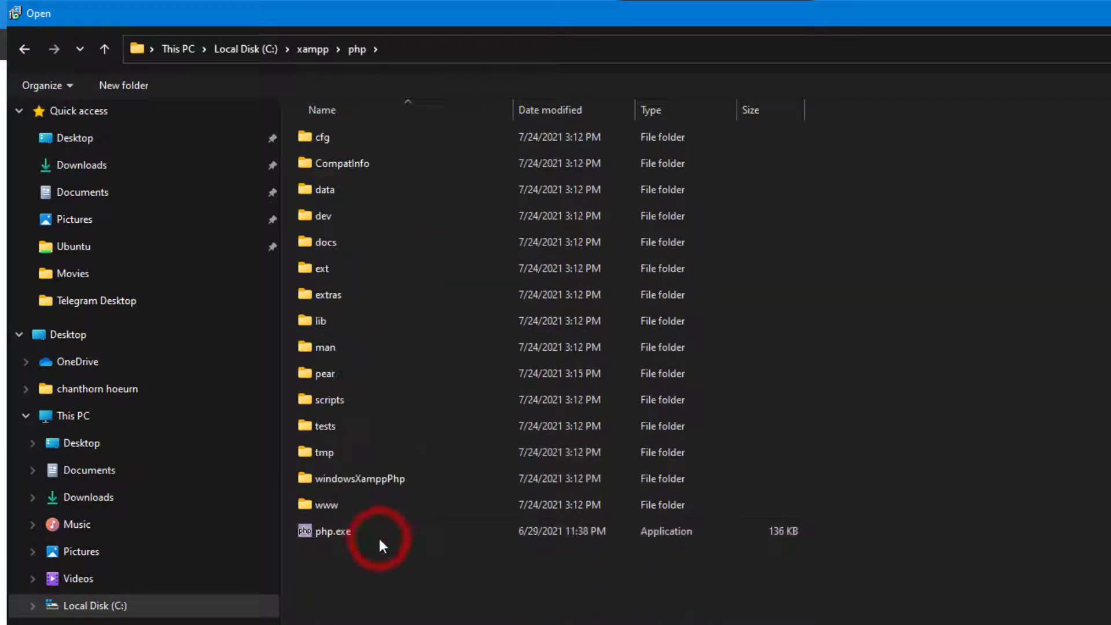
double_click(622, 531)
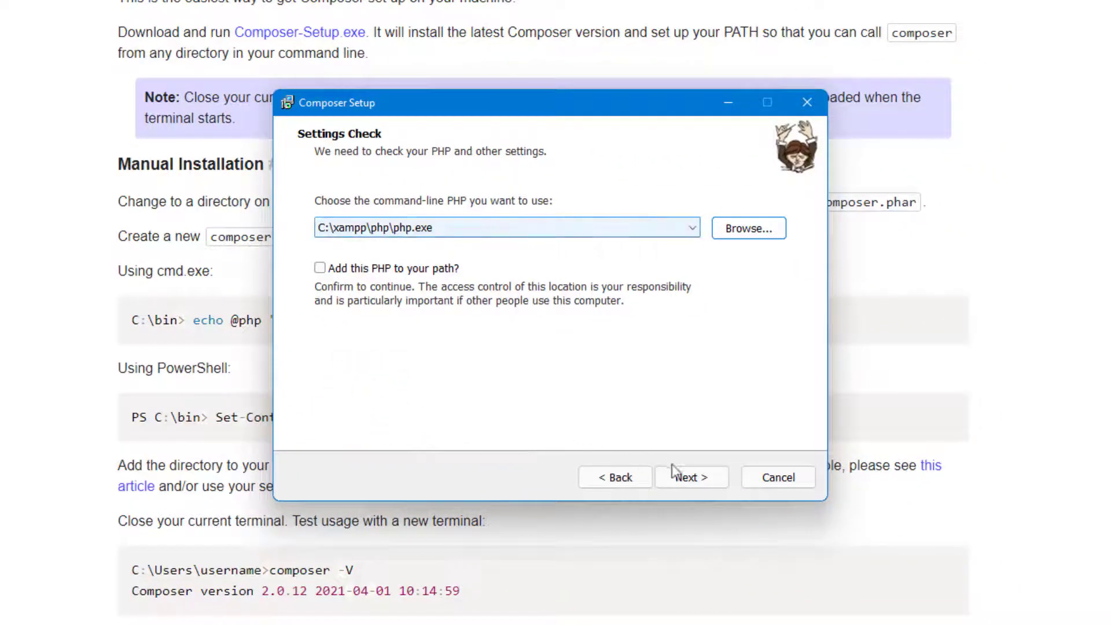
Add the chosen PHP to the path and continue without a proxy to the Ready to Install summary.
left_click(692, 470)
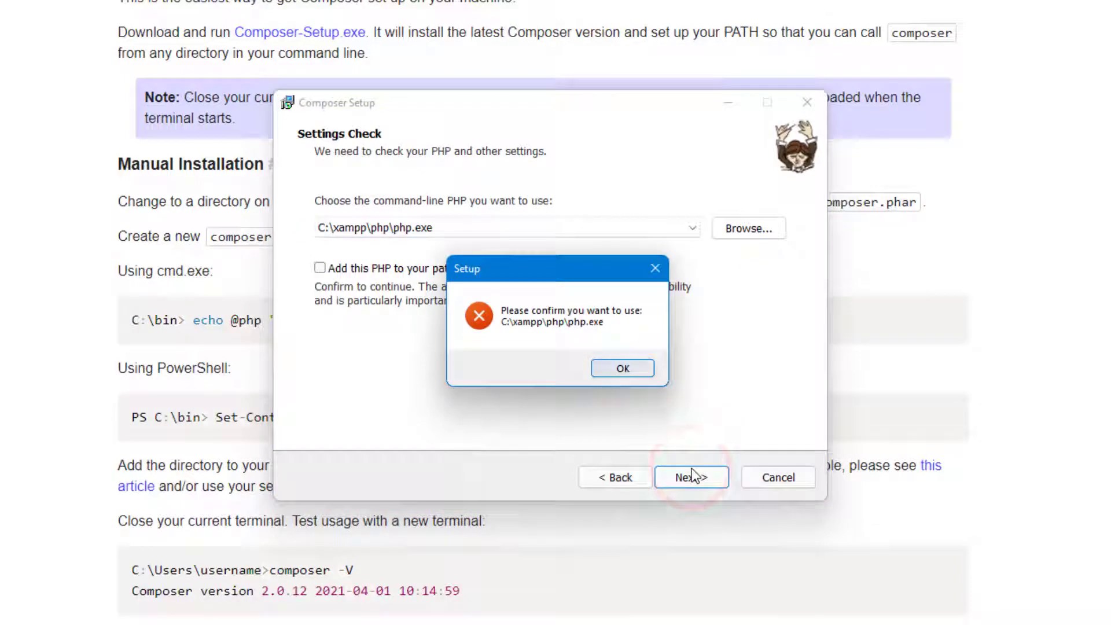
left_click(624, 366)
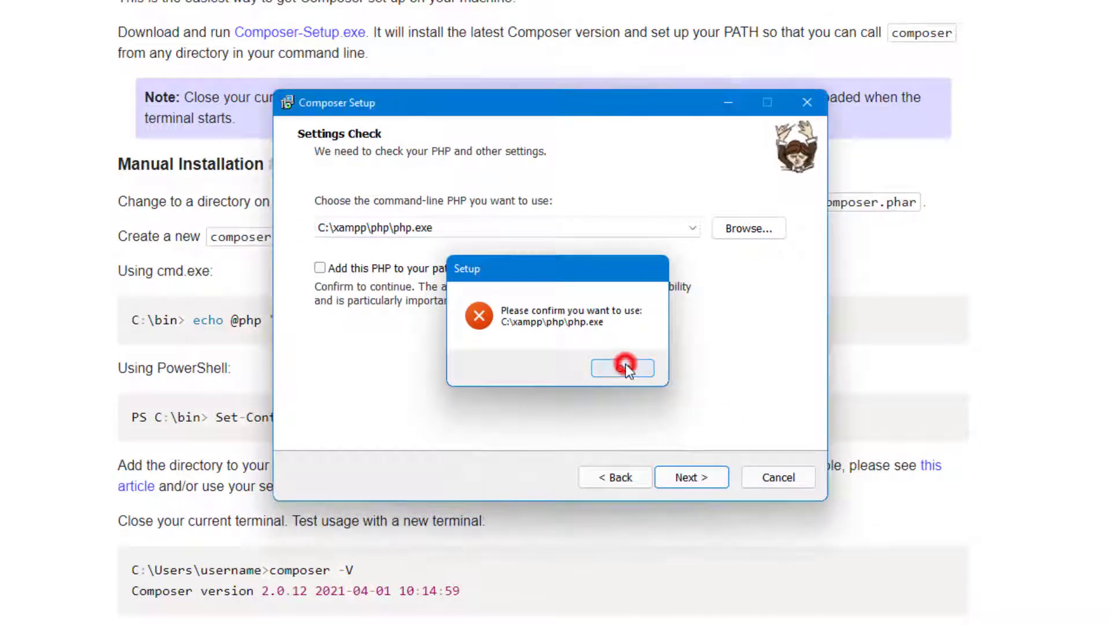
left_click(320, 267)
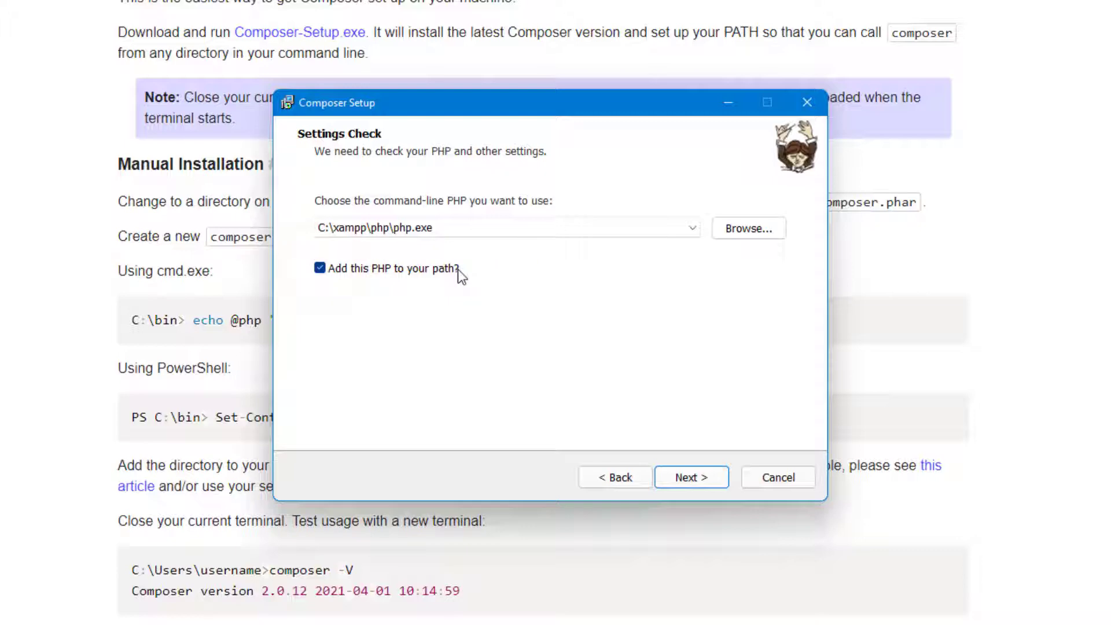
left_click(704, 480)
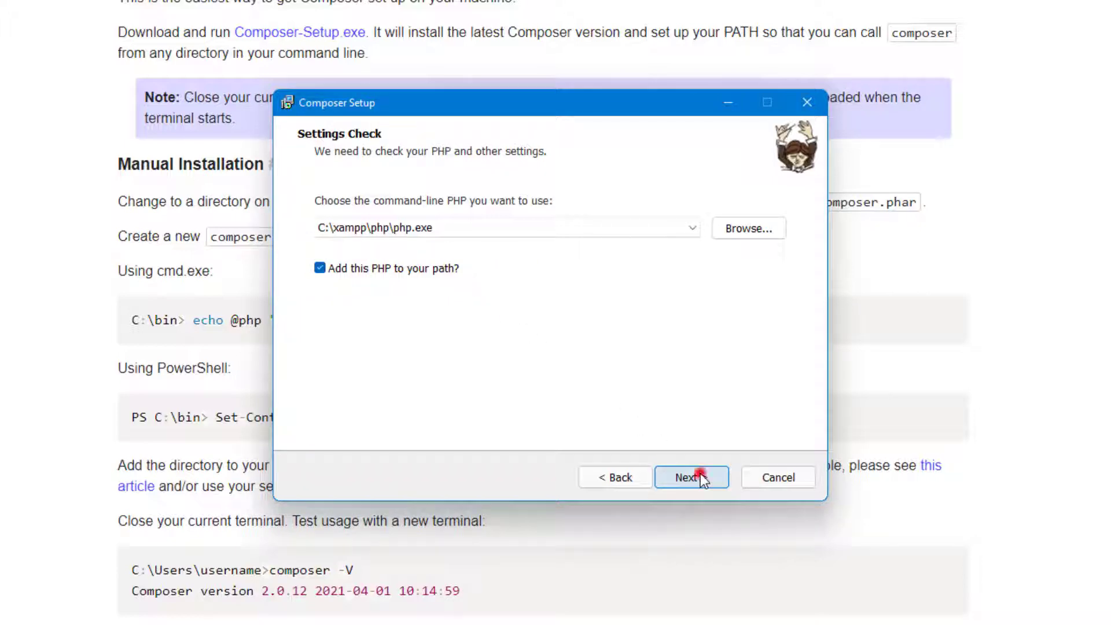
left_click(687, 478)
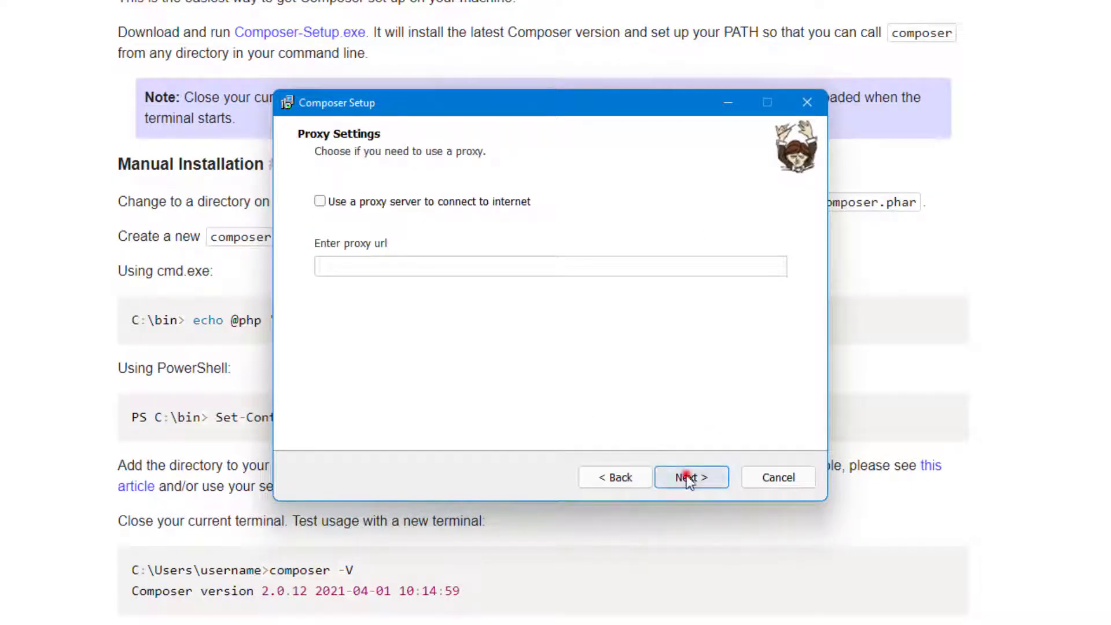
left_click_drag(450, 332, 291, 216)
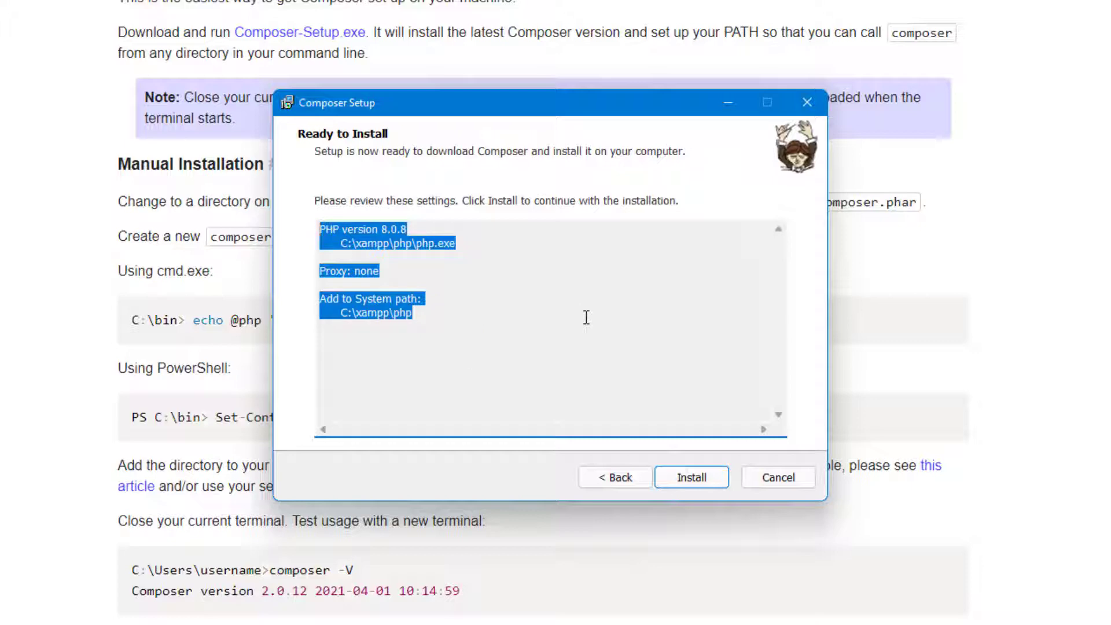
Install Composer with the reviewed settings and finish the setup wizard.
left_click(587, 317)
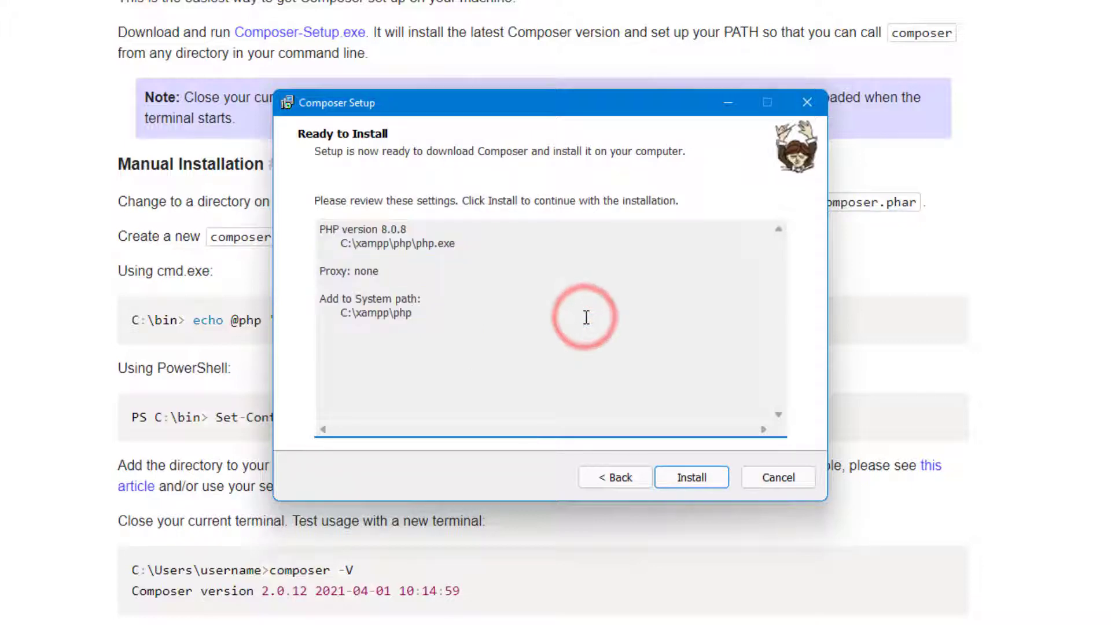
left_click(694, 479)
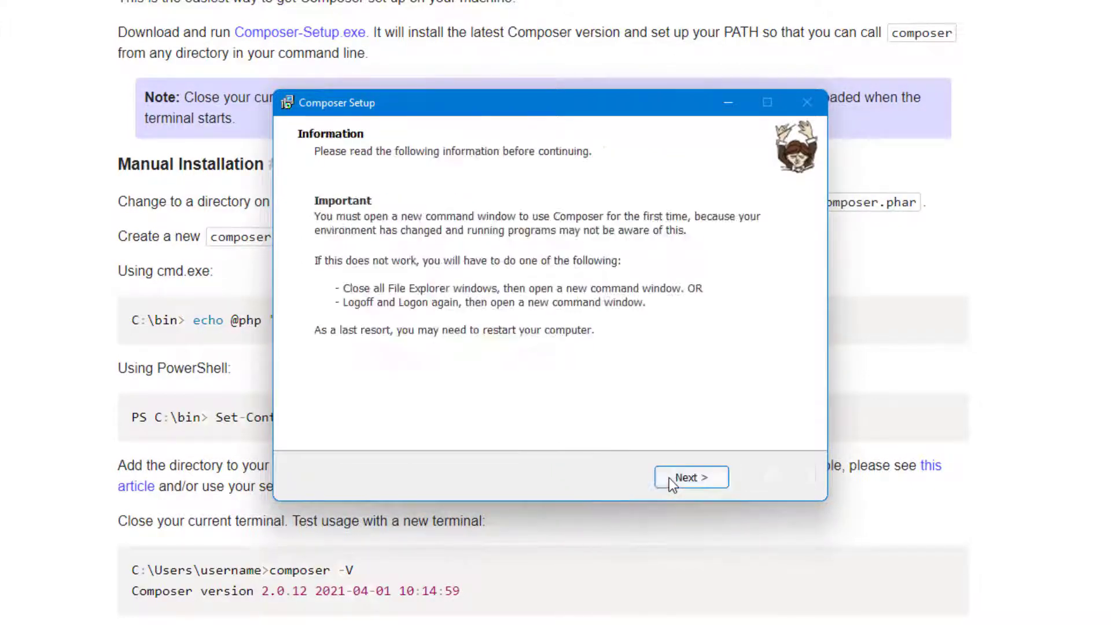
left_click(669, 478)
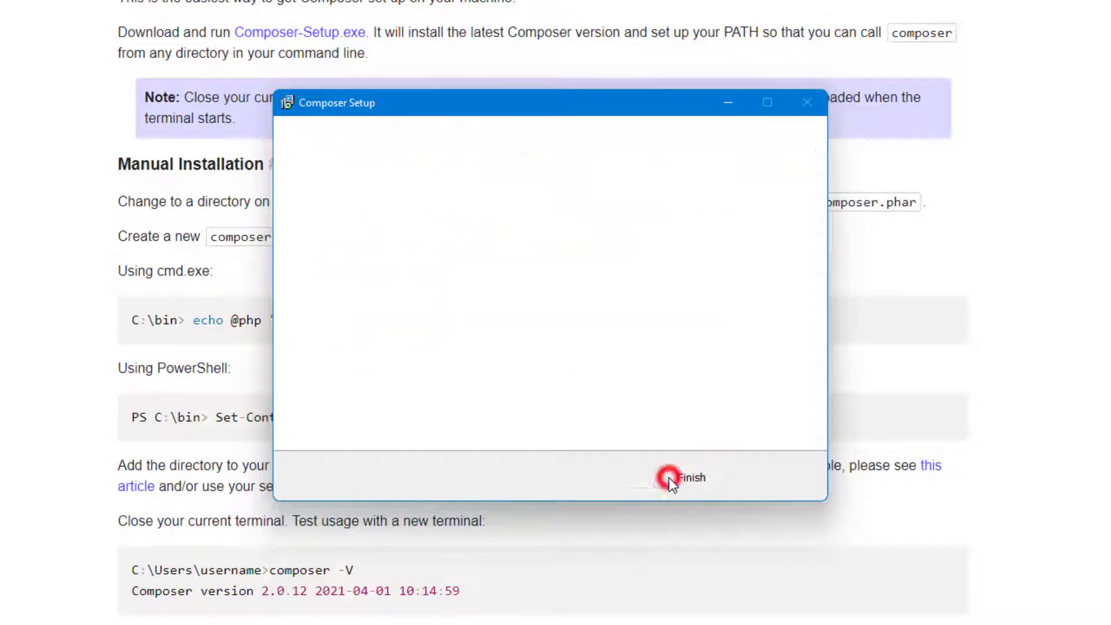
left_click(707, 482)
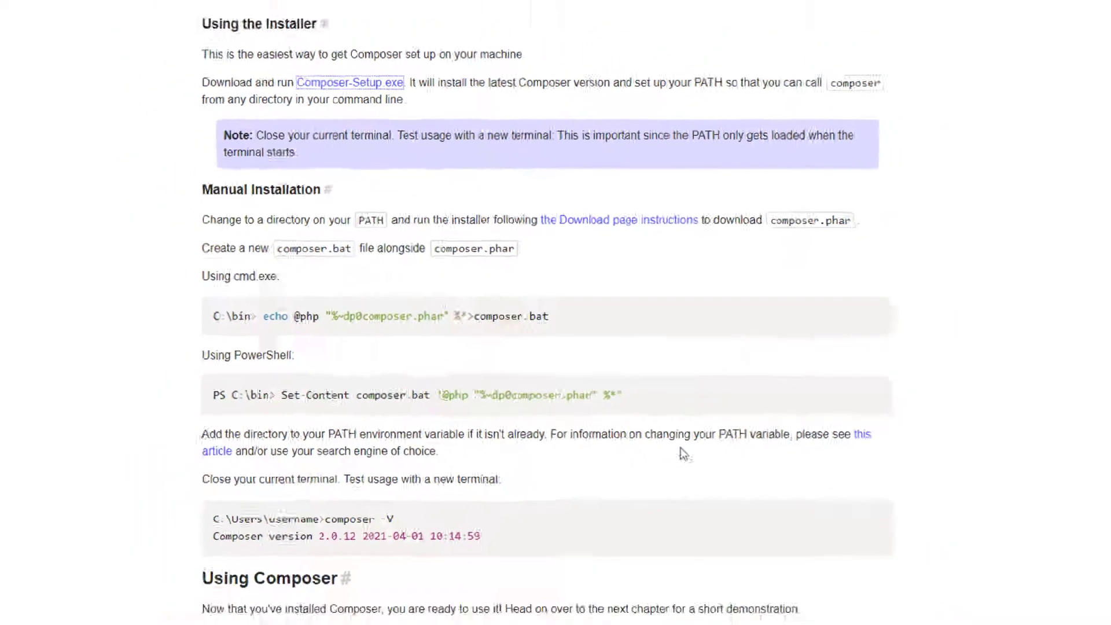
Minimize the browser and open the xampp\htdocs folder on Local Disk (C:) in a maximized File Explorer window.
left_click(1045, 7)
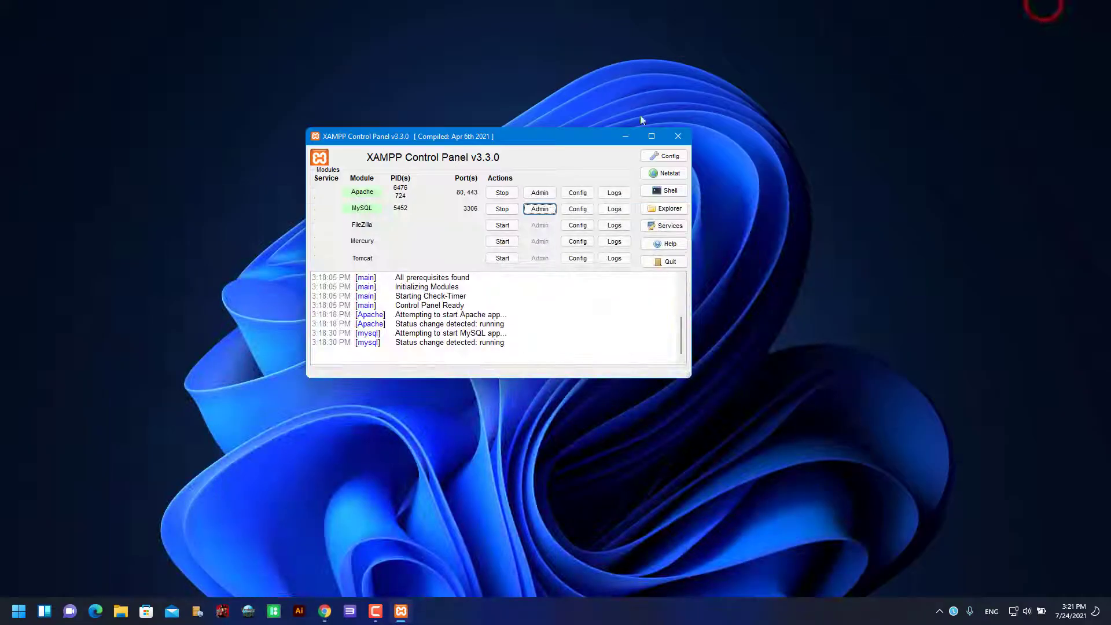
left_click(551, 136)
left_click_drag(555, 114, 555, 113)
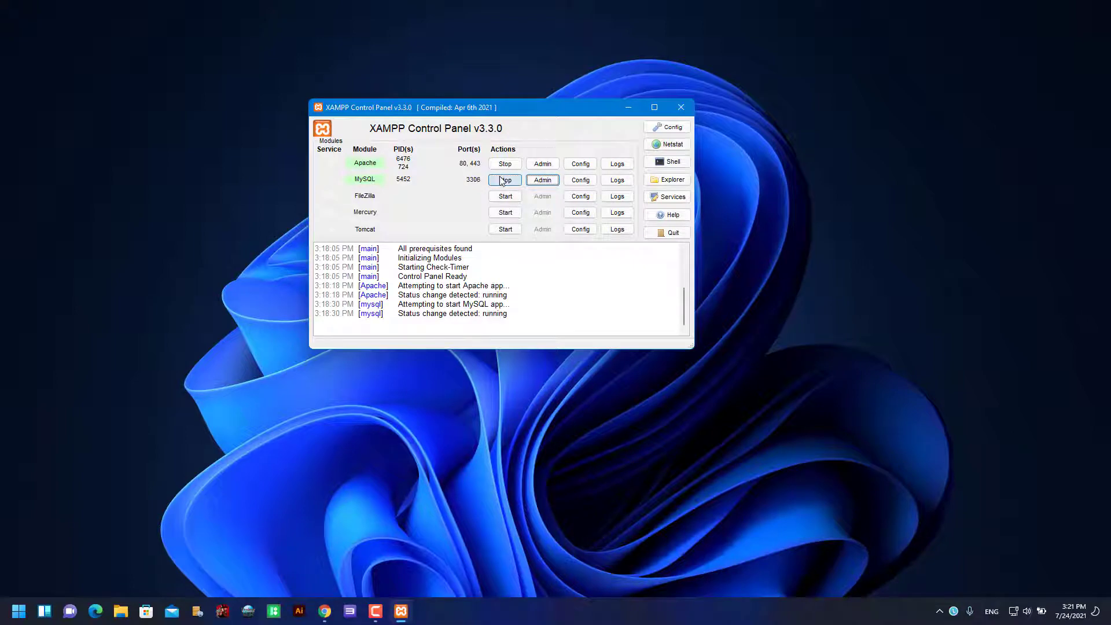
left_click(120, 612)
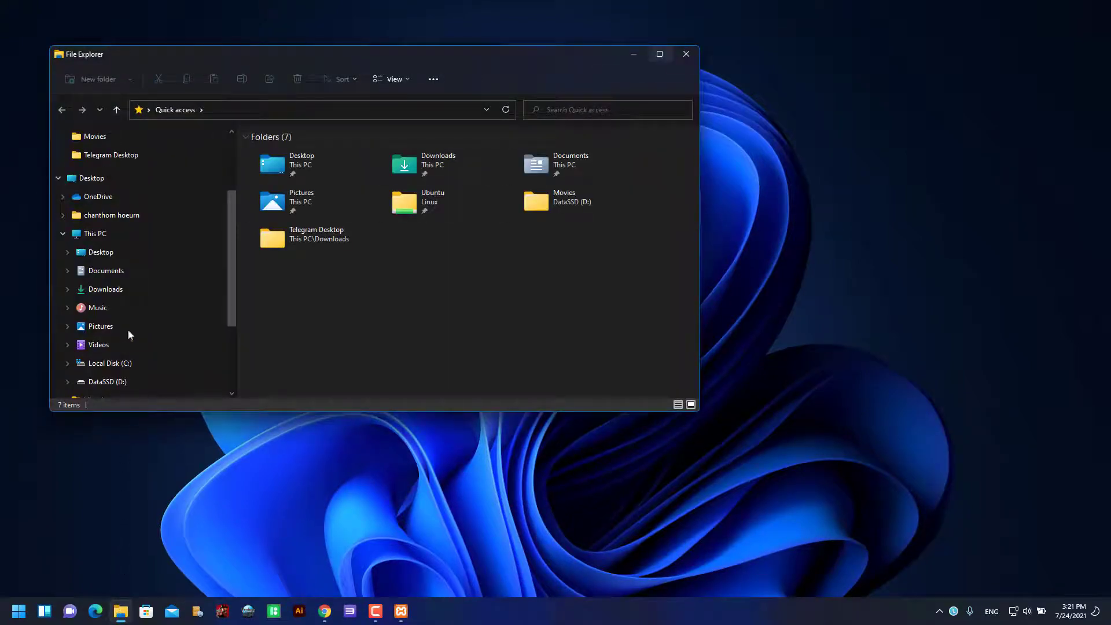
scroll(129, 296, "down", 2)
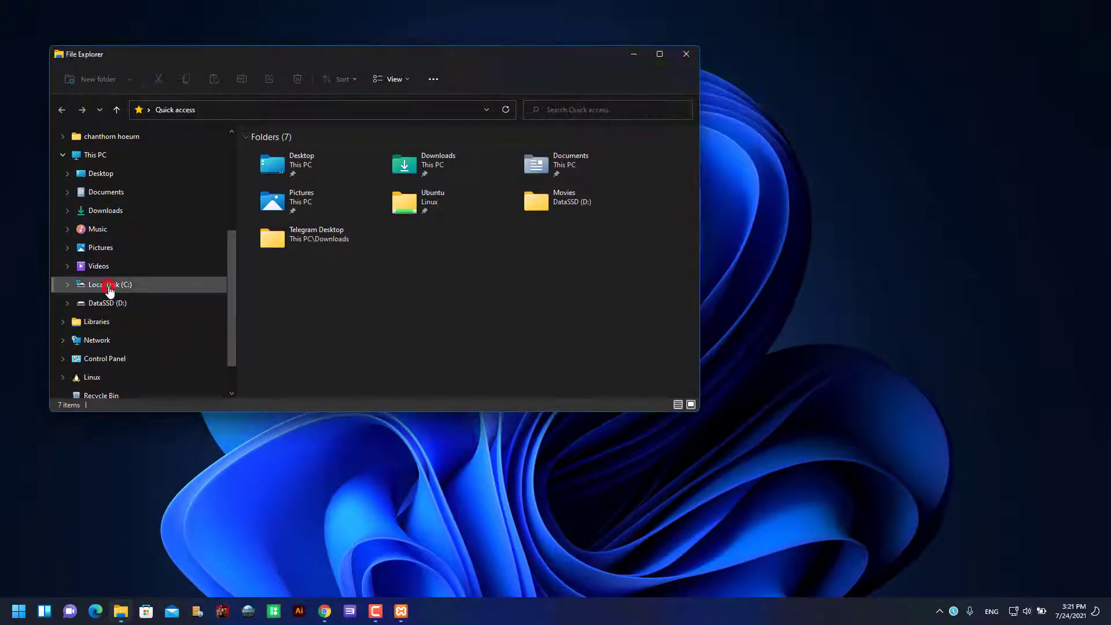
left_click(110, 287)
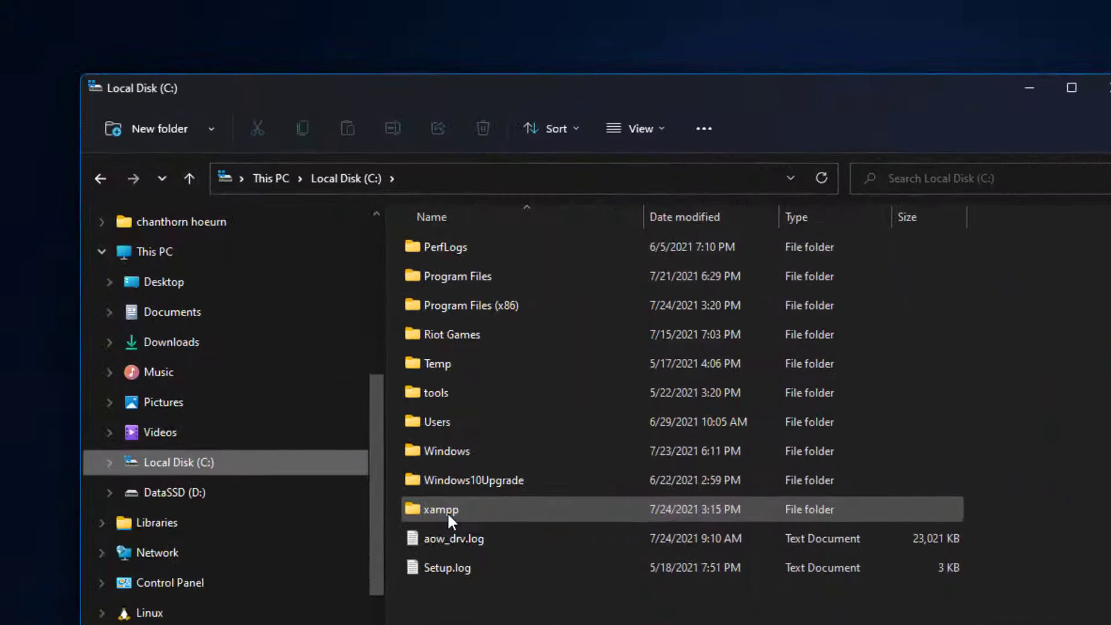
left_click(275, 316)
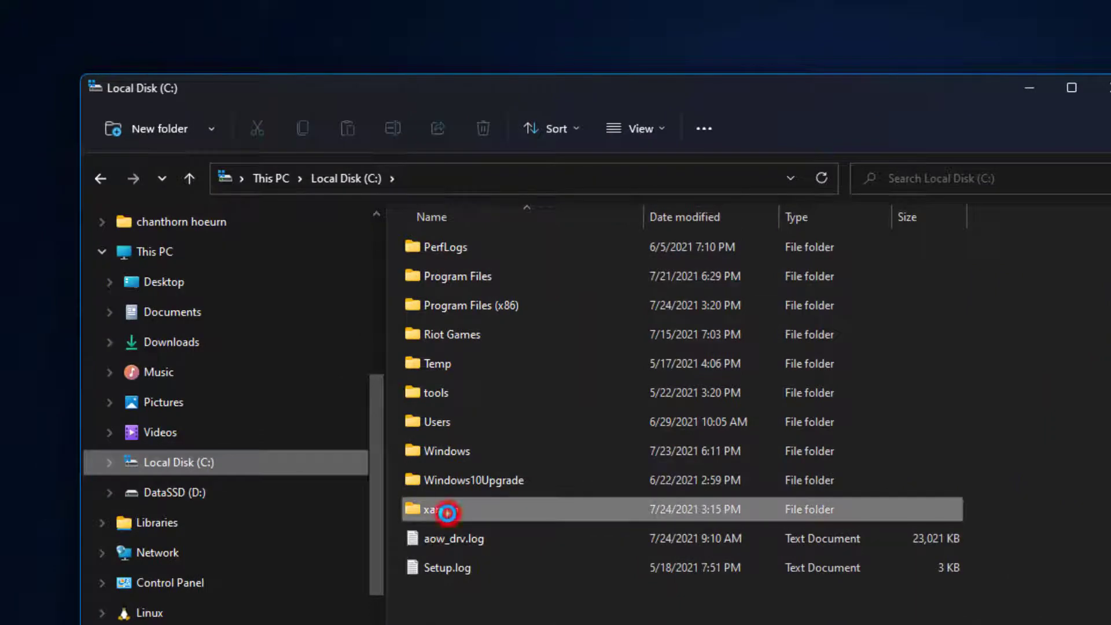
double_click(447, 513)
left_click(1072, 87)
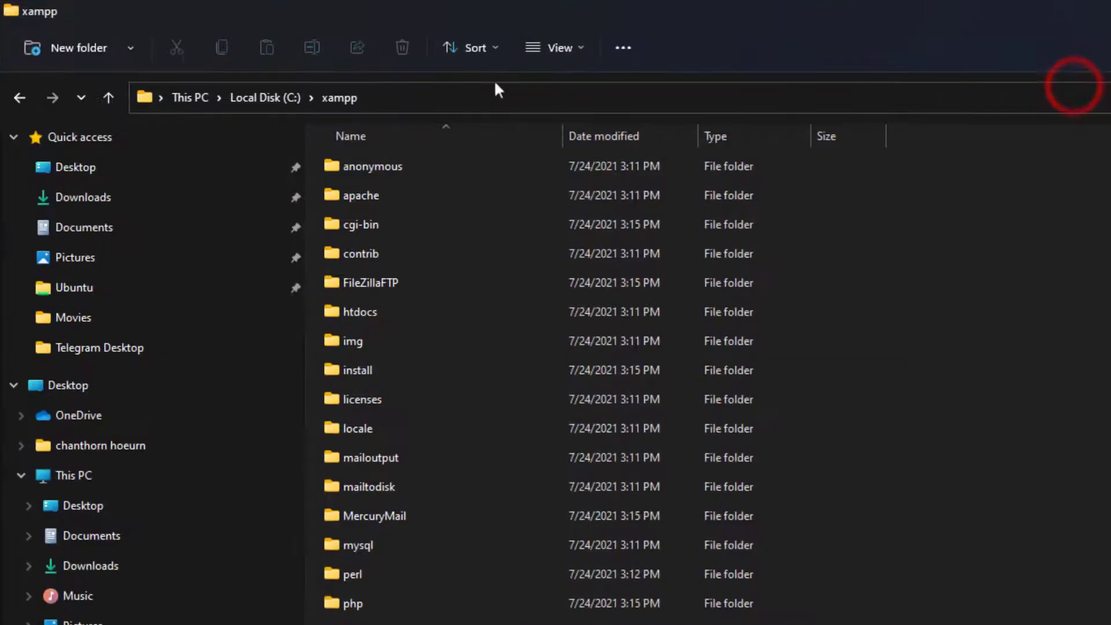
left_click(371, 313)
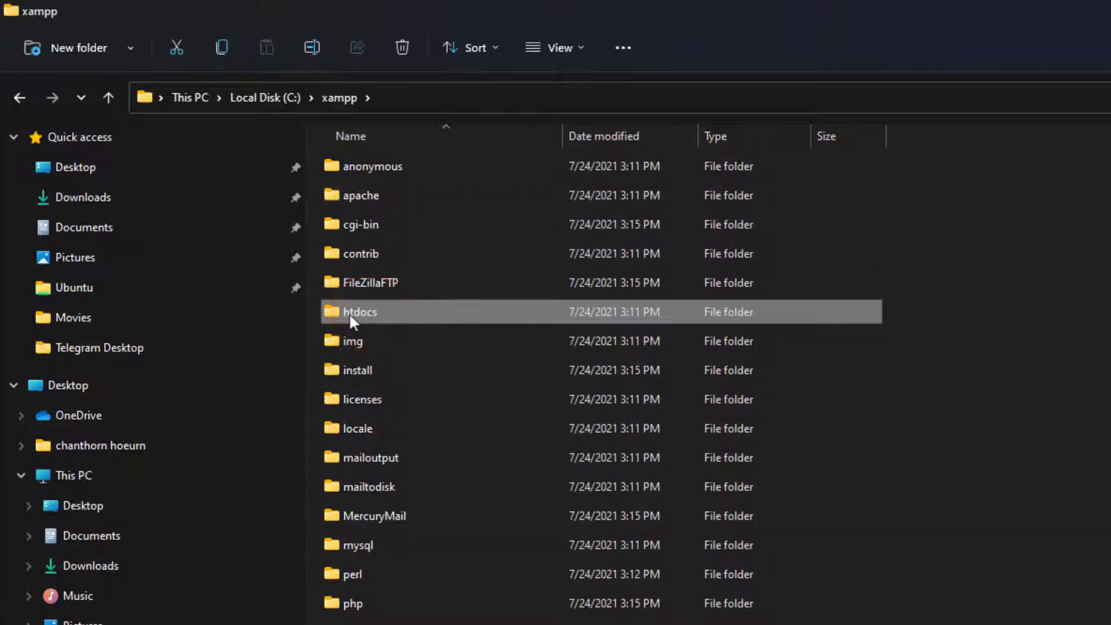
double_click(349, 313)
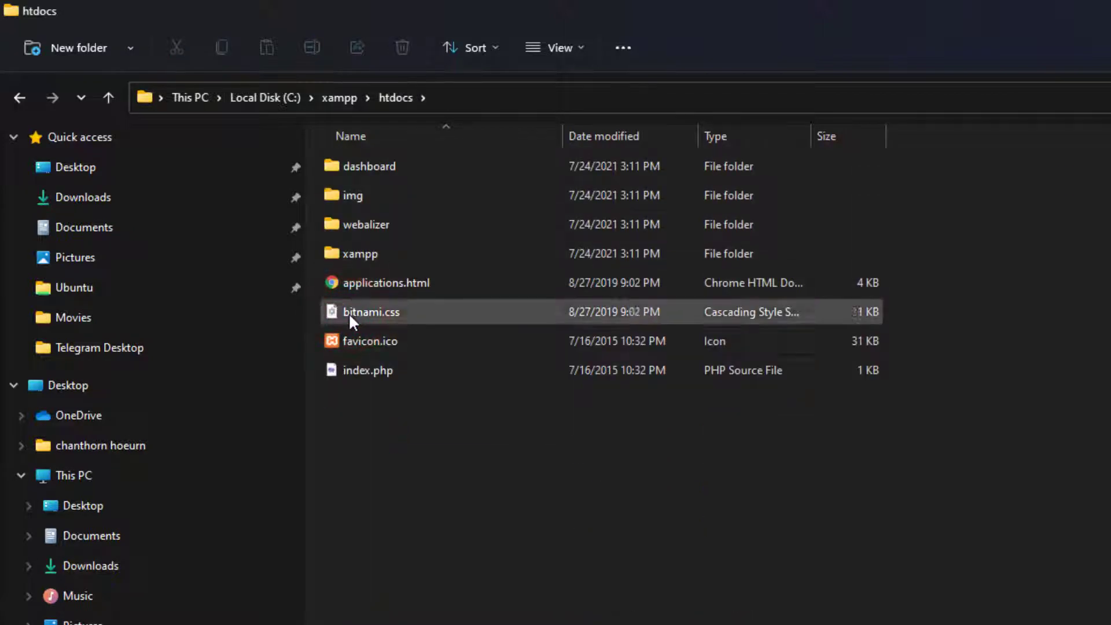
Create a new text document in the htdocs folder and name it info.php, accepting the extension change.
left_click(433, 459)
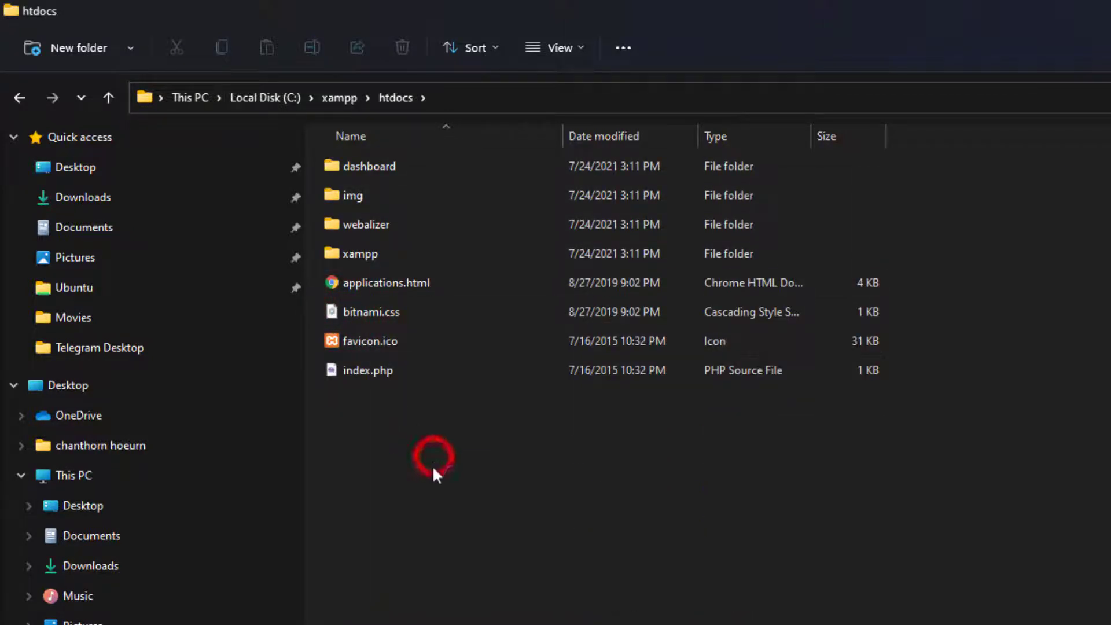
right_click(377, 491)
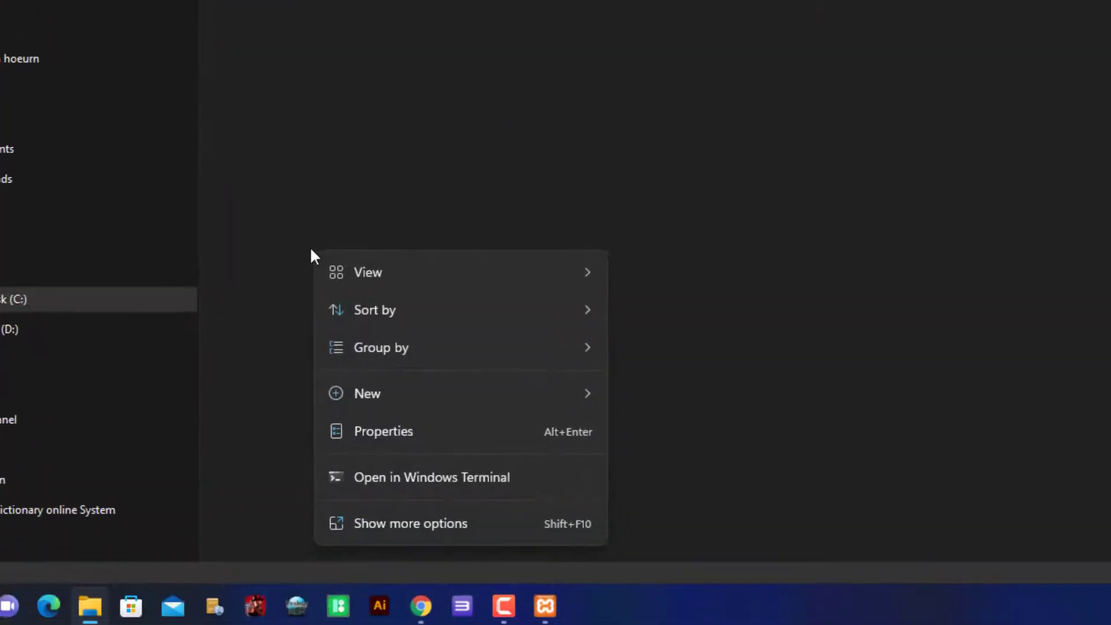
mouse_move(537, 505)
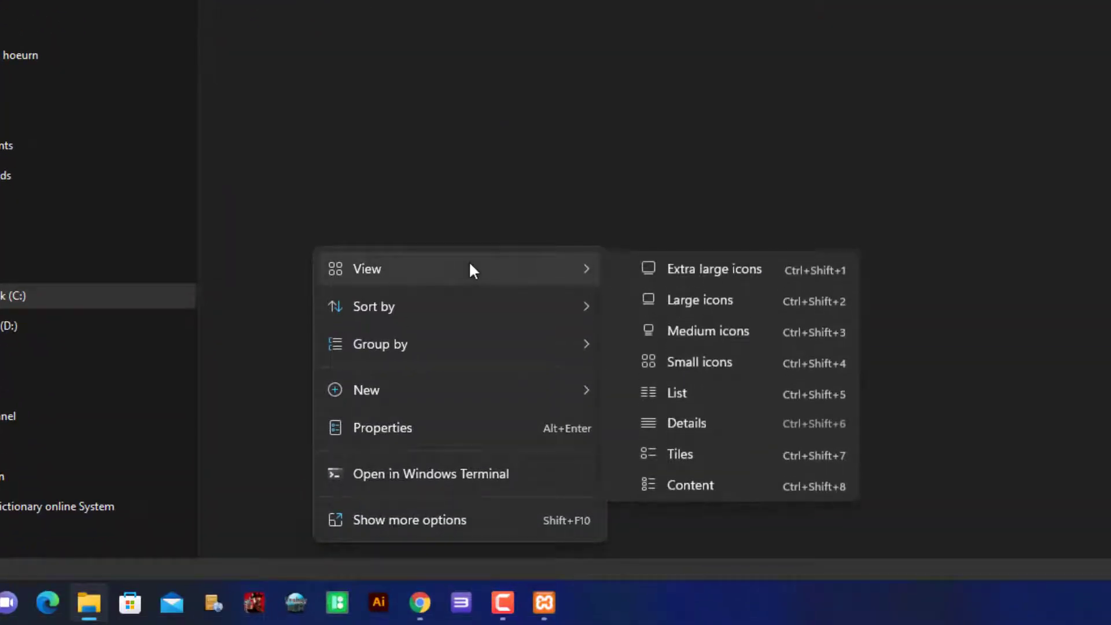
mouse_move(527, 382)
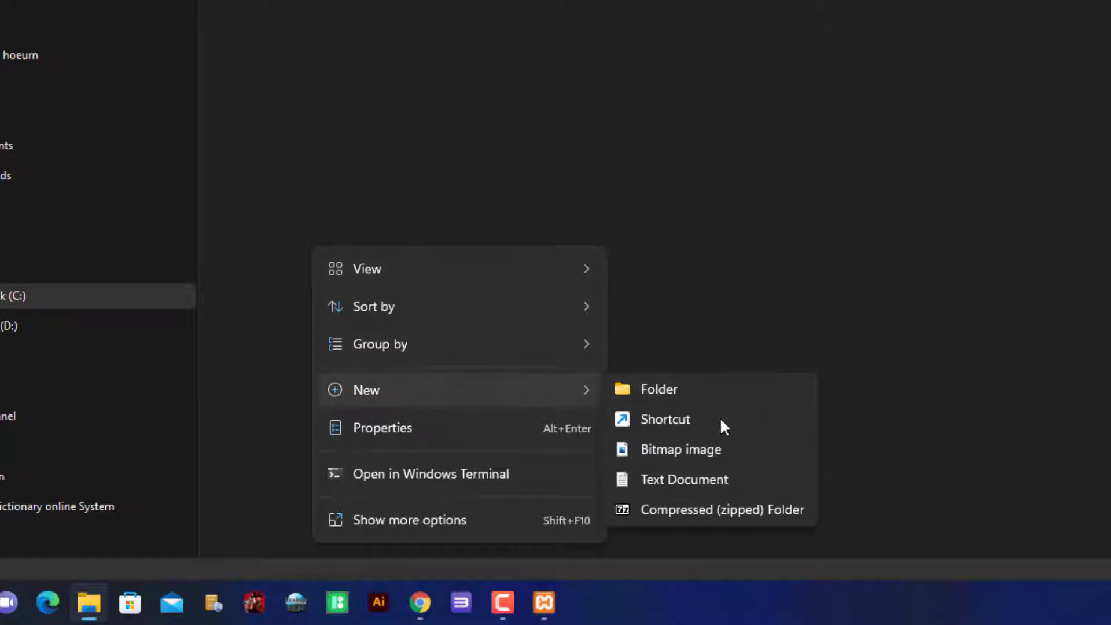
left_click(704, 476)
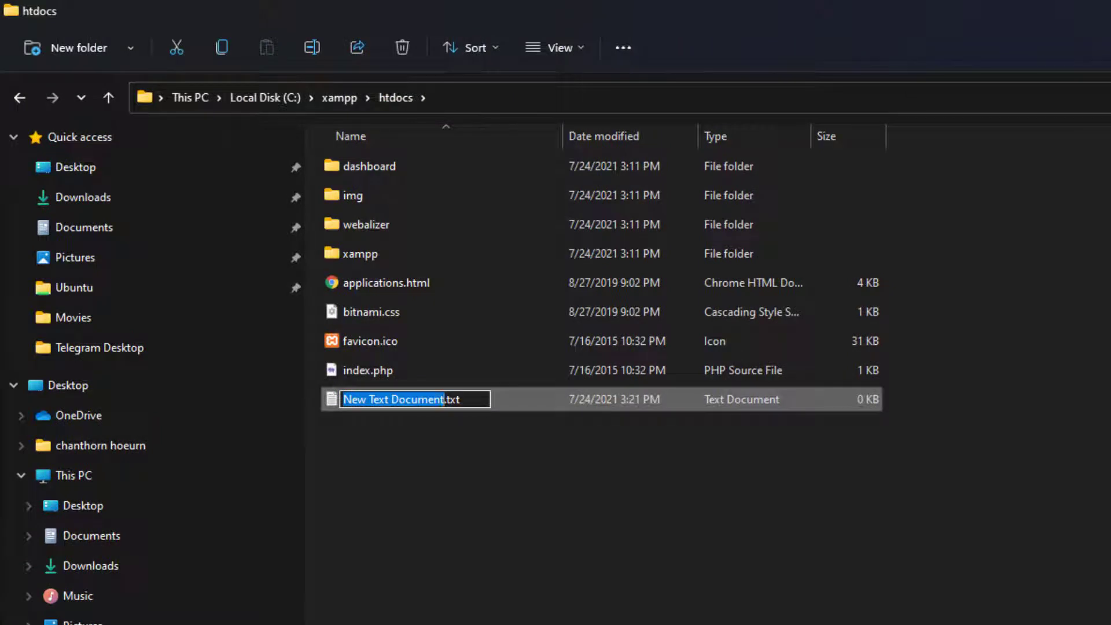
type("info.php.tx")
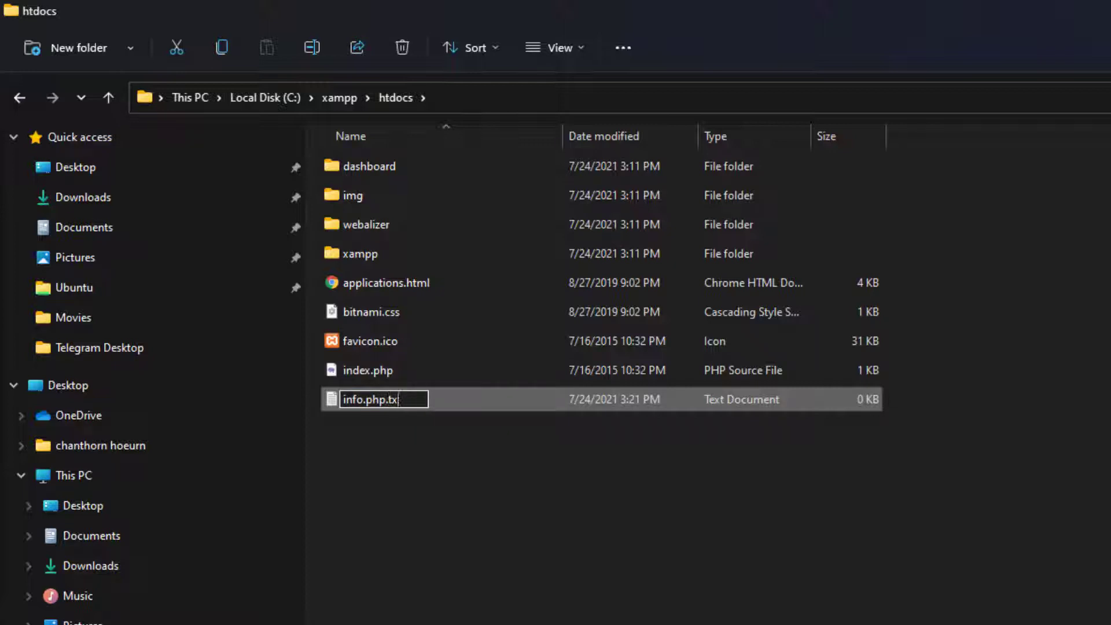
key("BackSpace")
key("BackSpace")
key("Return")
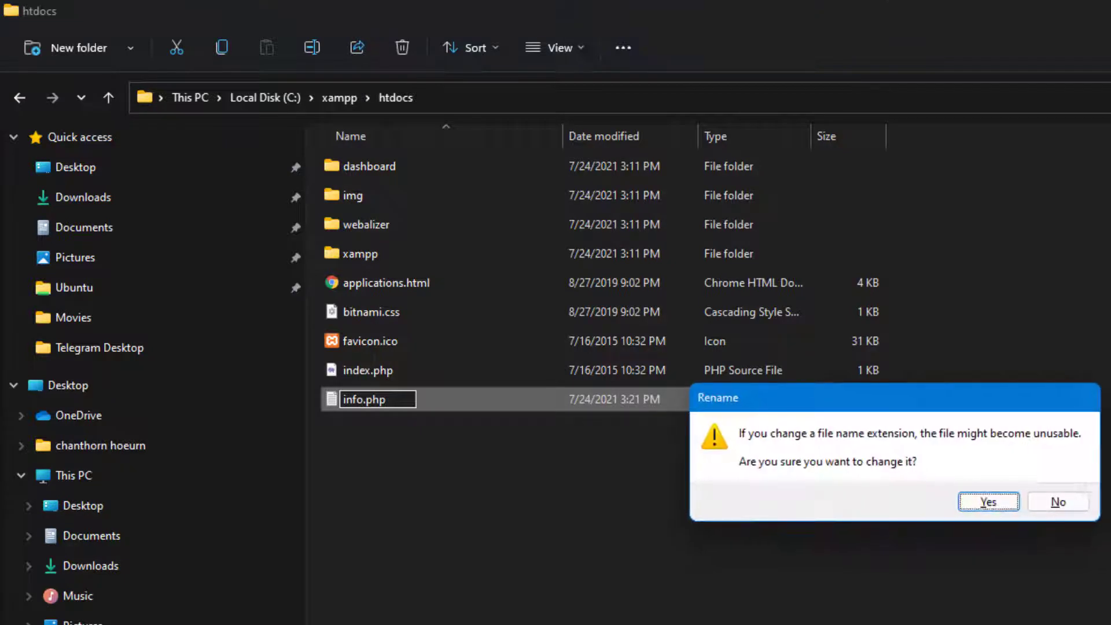
key("Return")
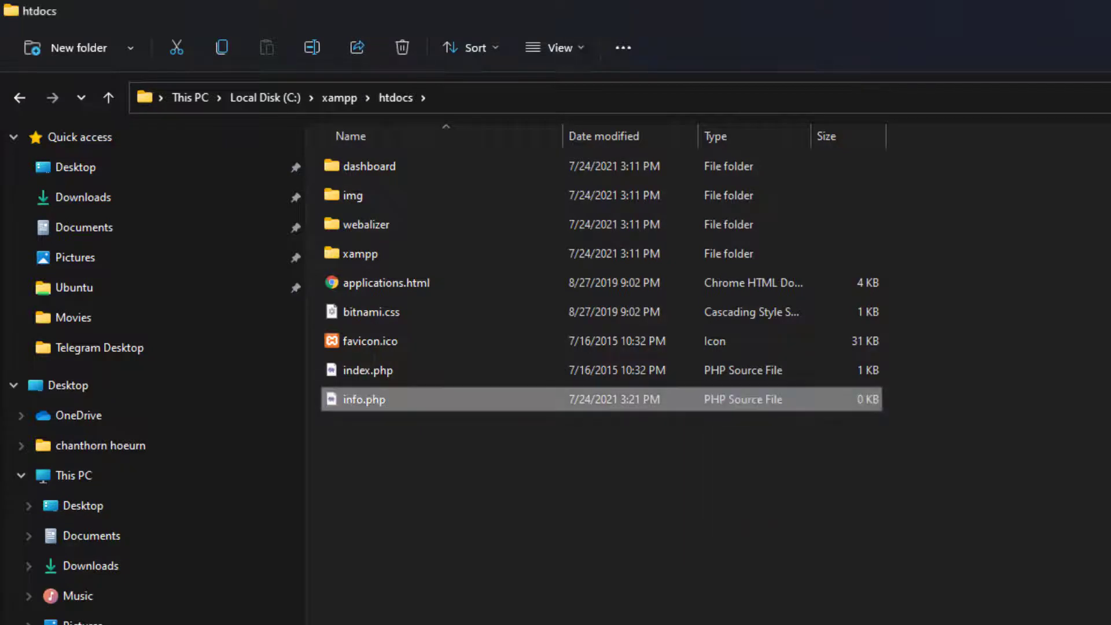
Open info.php from the htdocs folder in Visual Studio Code for editing.
double_click(360, 401)
right_click(360, 398)
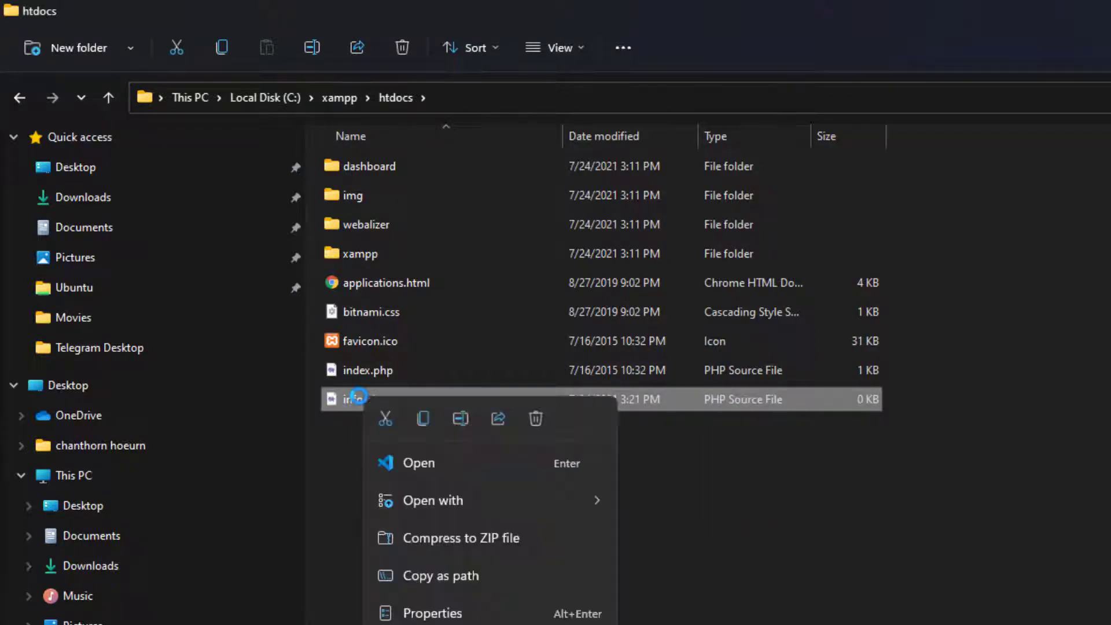
left_click(432, 463)
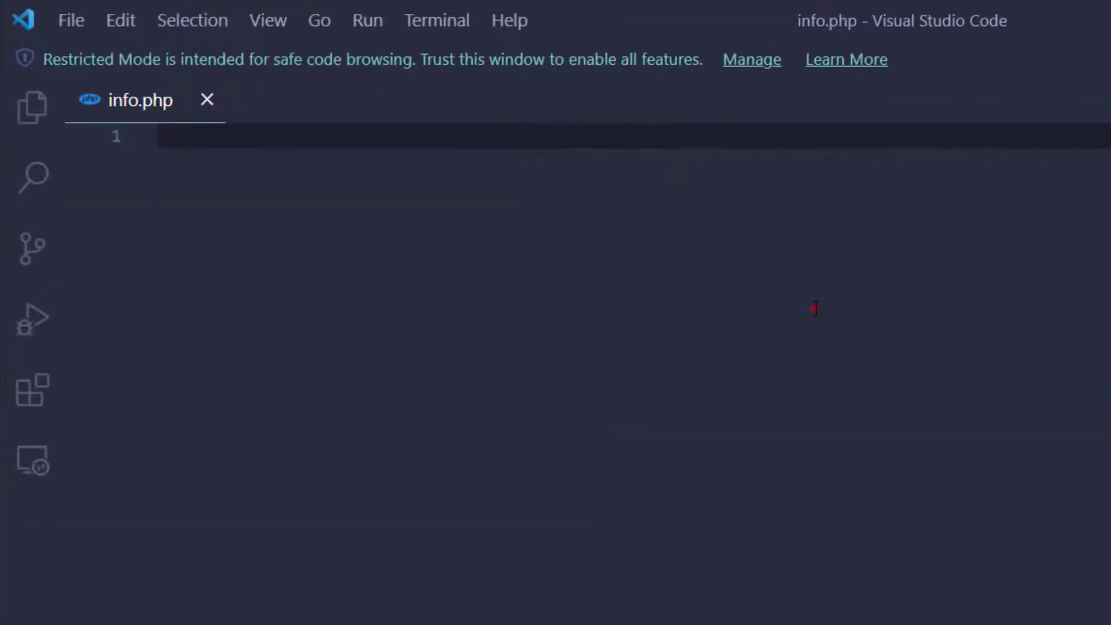
left_click(816, 309)
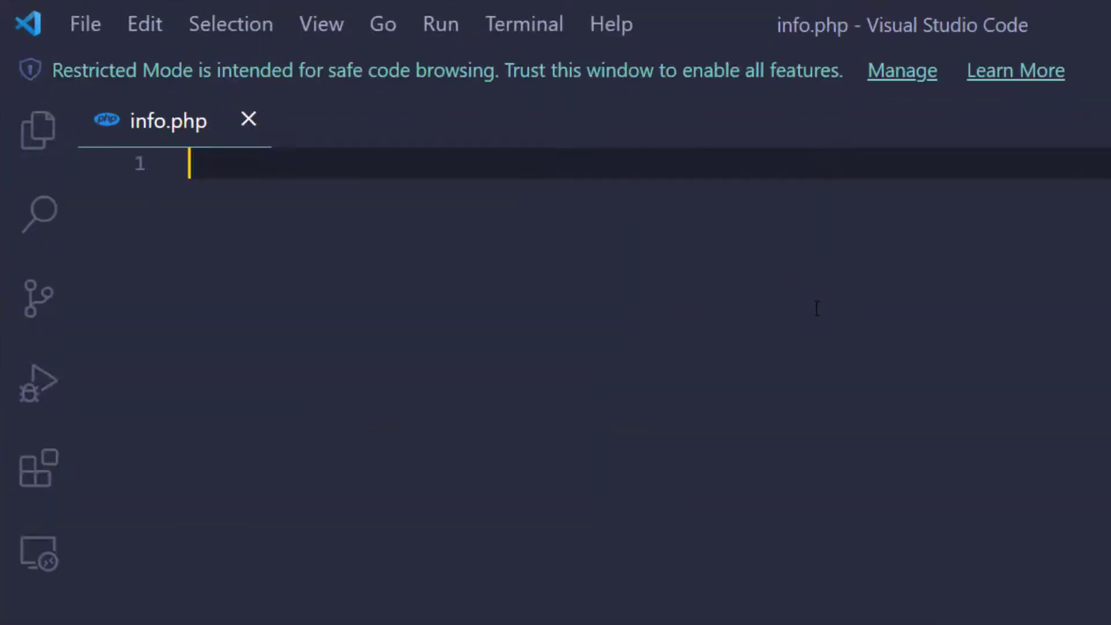
Write a <?php opening tag on line 1 and a phpinfo() call on line 2, and save the file.
type("PL")
key("BackSpace")
key("BackSpace")
type("<")
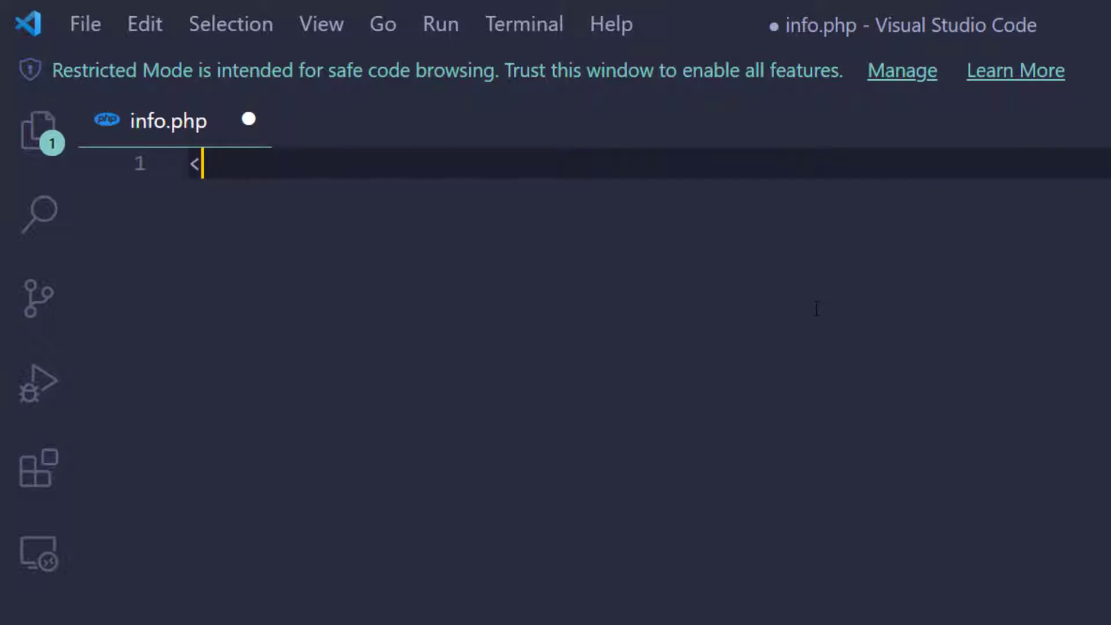
type("?")
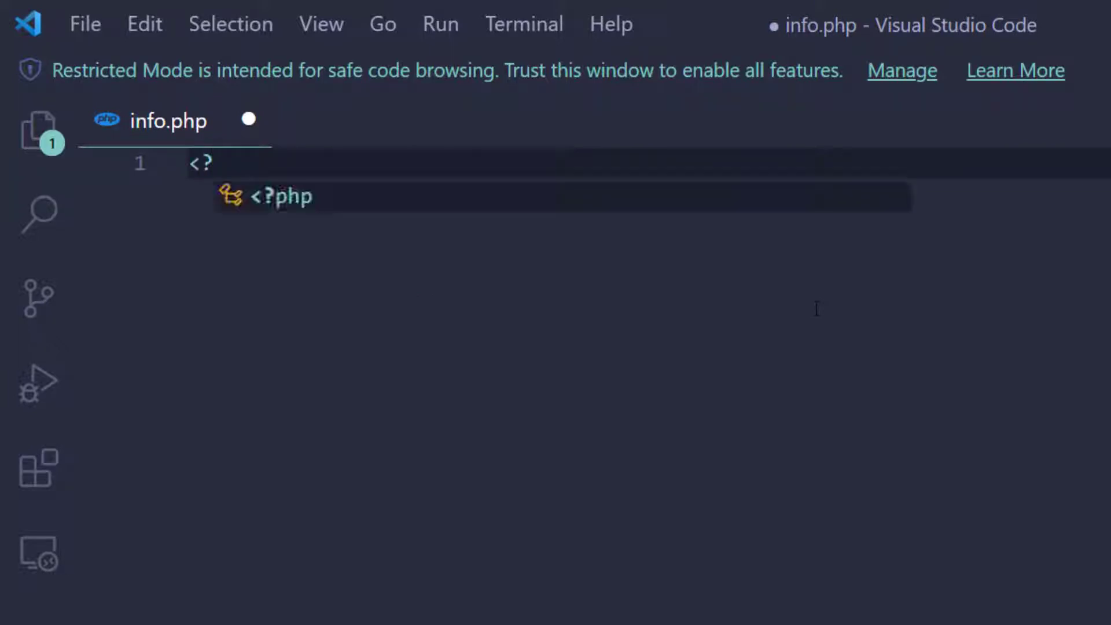
type("php")
key("Return")
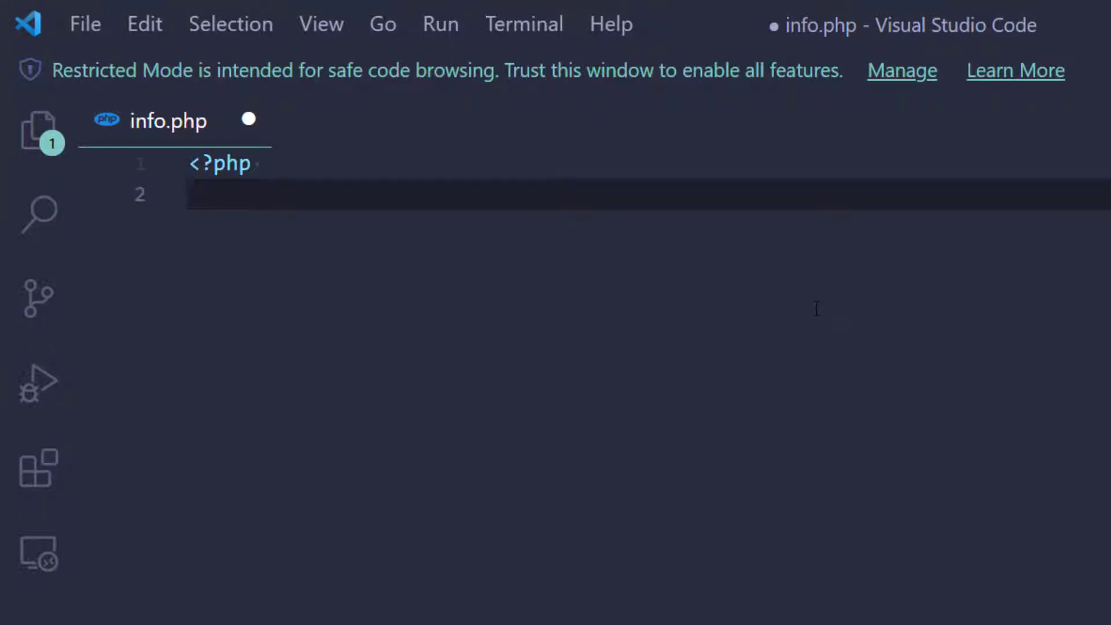
type("phpinfo")
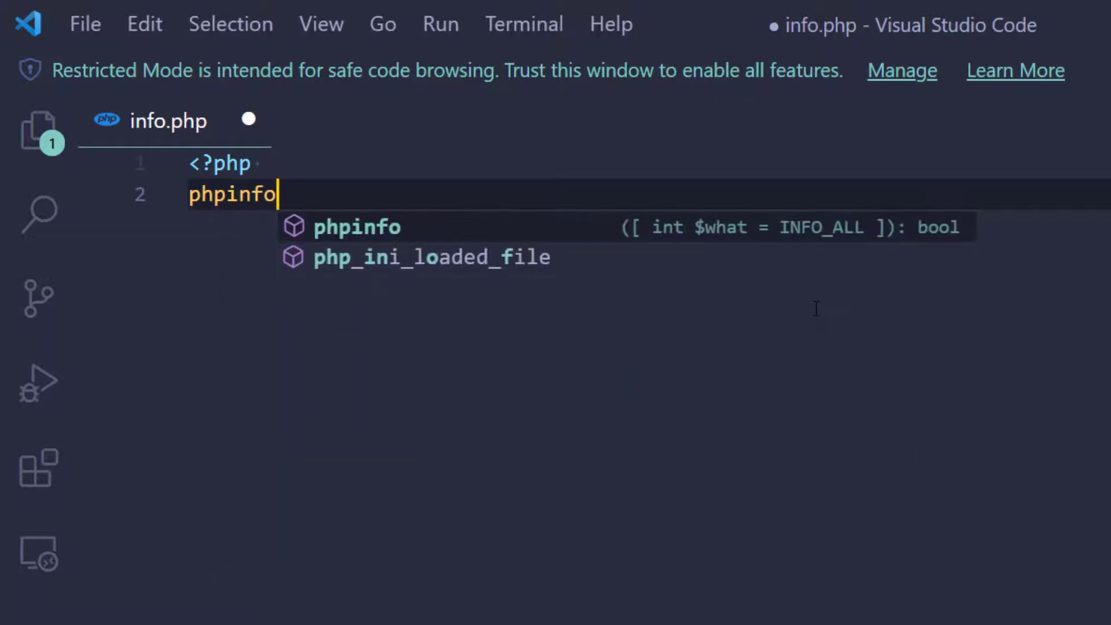
key("Escape")
type("();")
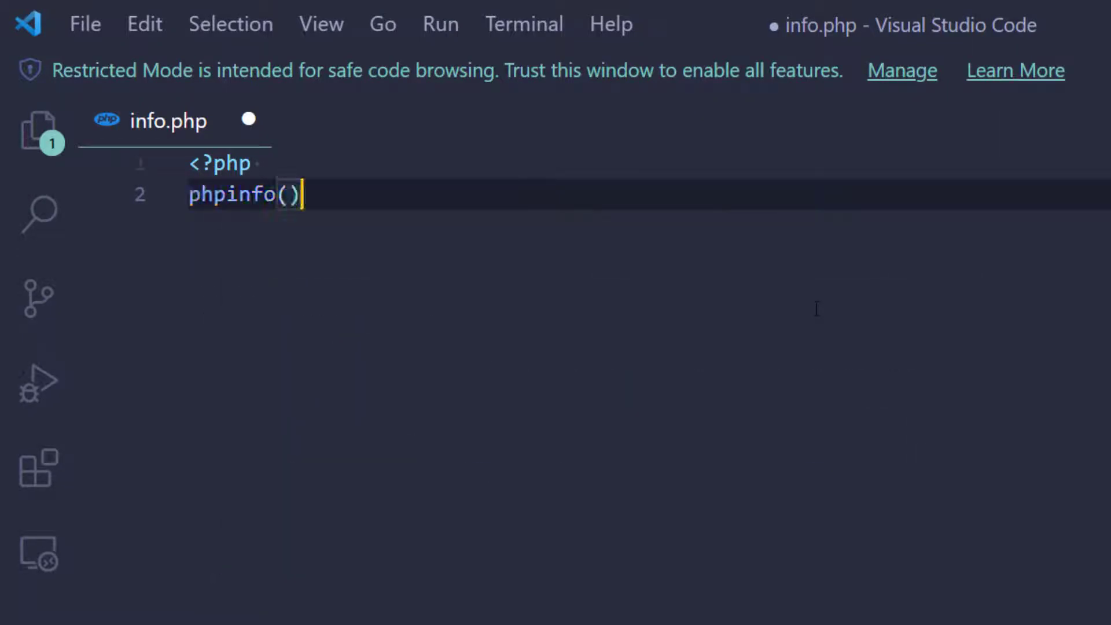
key("ctrl+s")
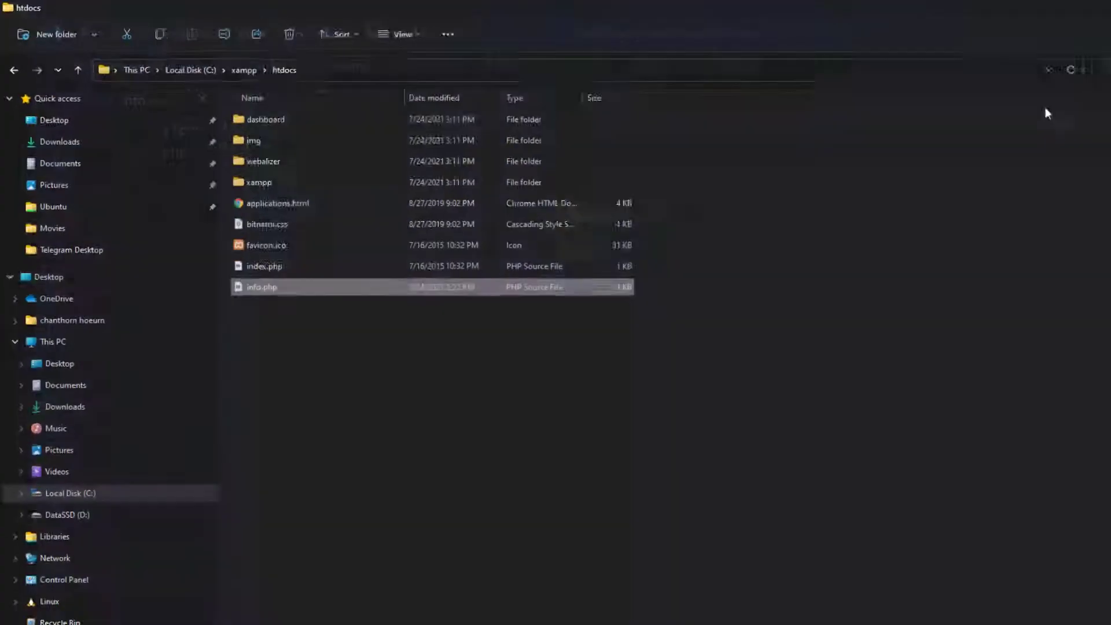
Switch to Chrome and load localhost/info.php in a new browser tab.
left_click(327, 308)
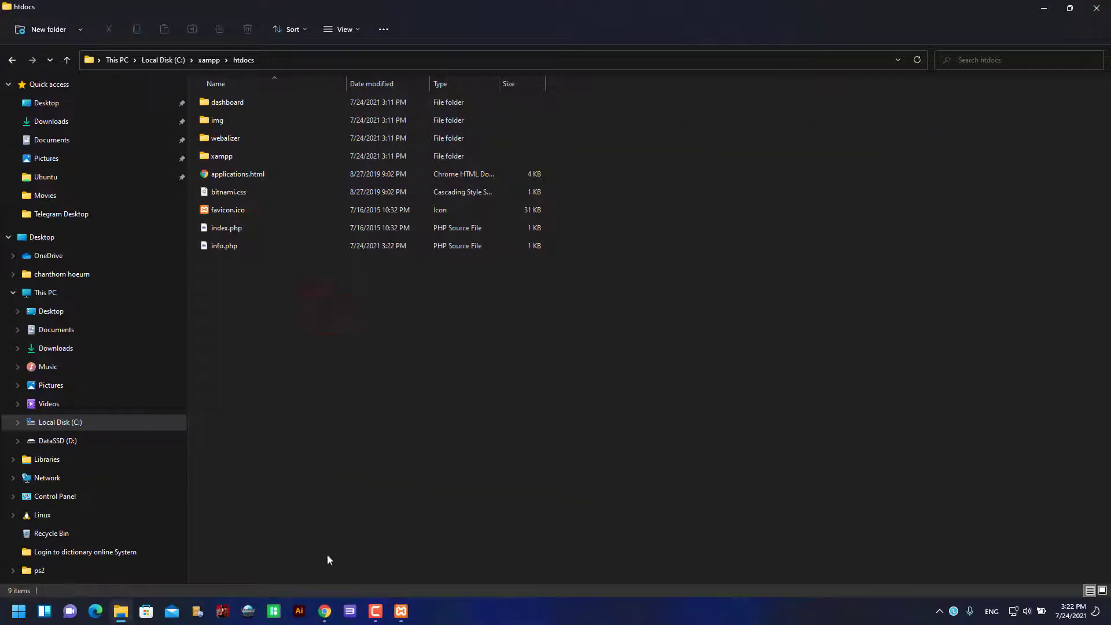
left_click(325, 611)
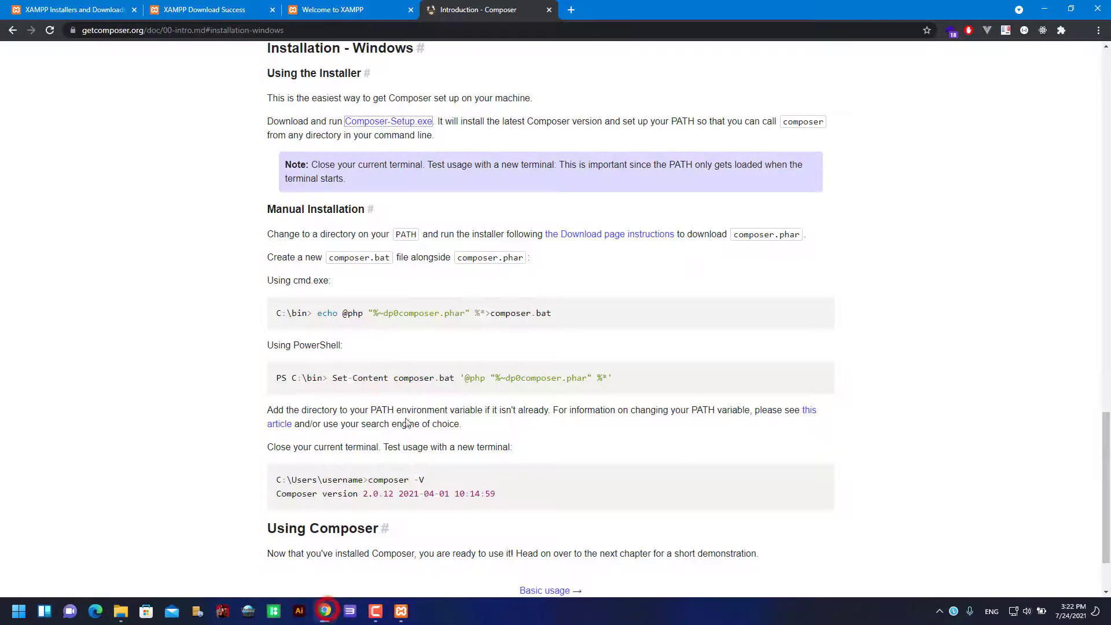
left_click(572, 12)
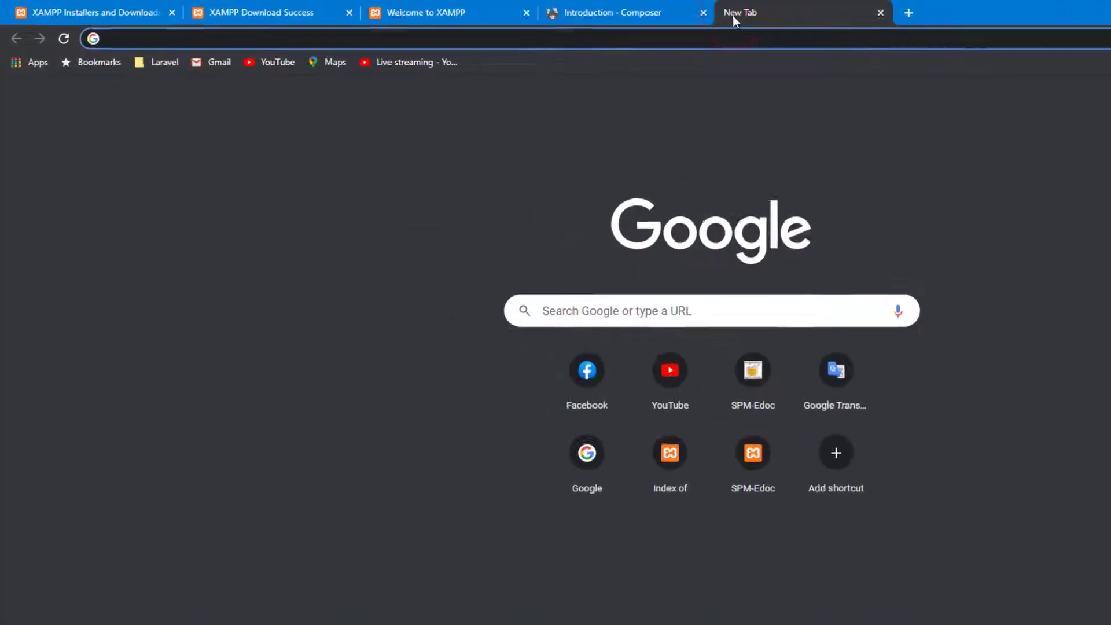
type("localhost")
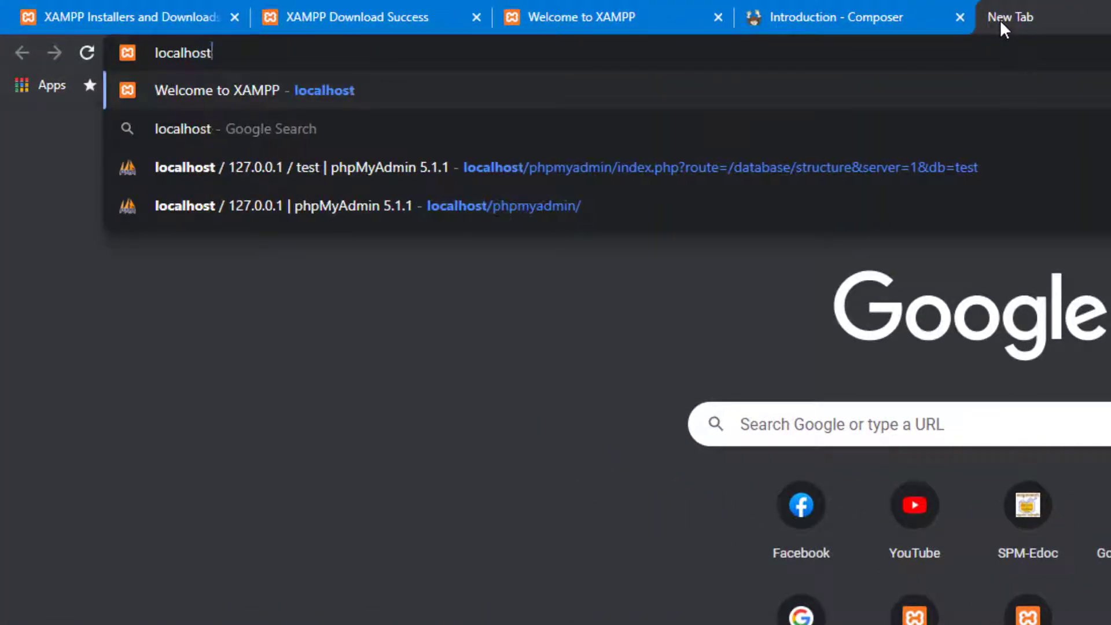
type("/info.")
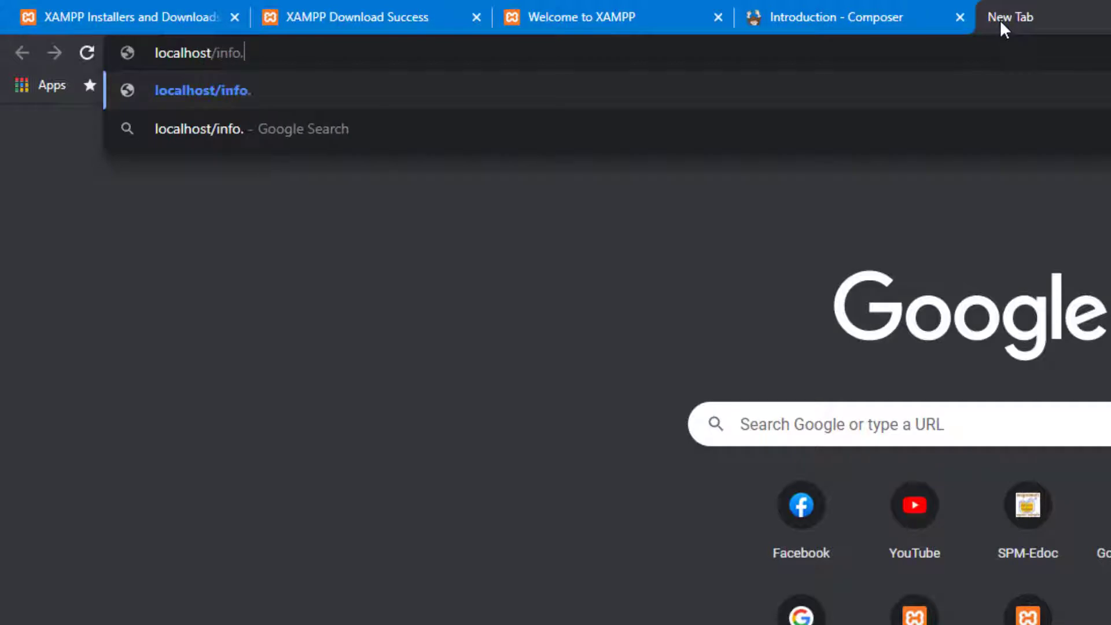
type("php")
key("Return")
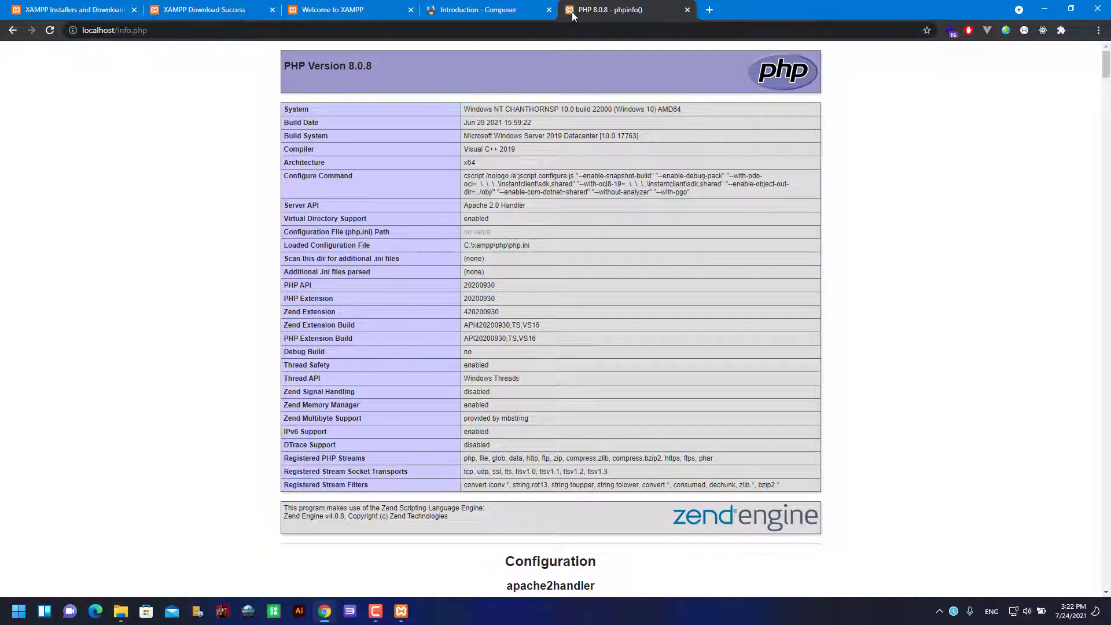
Look through the PHP info page's configuration sections, and close its tab and minimize the browser when done.
scroll(572, 12, "down", 5)
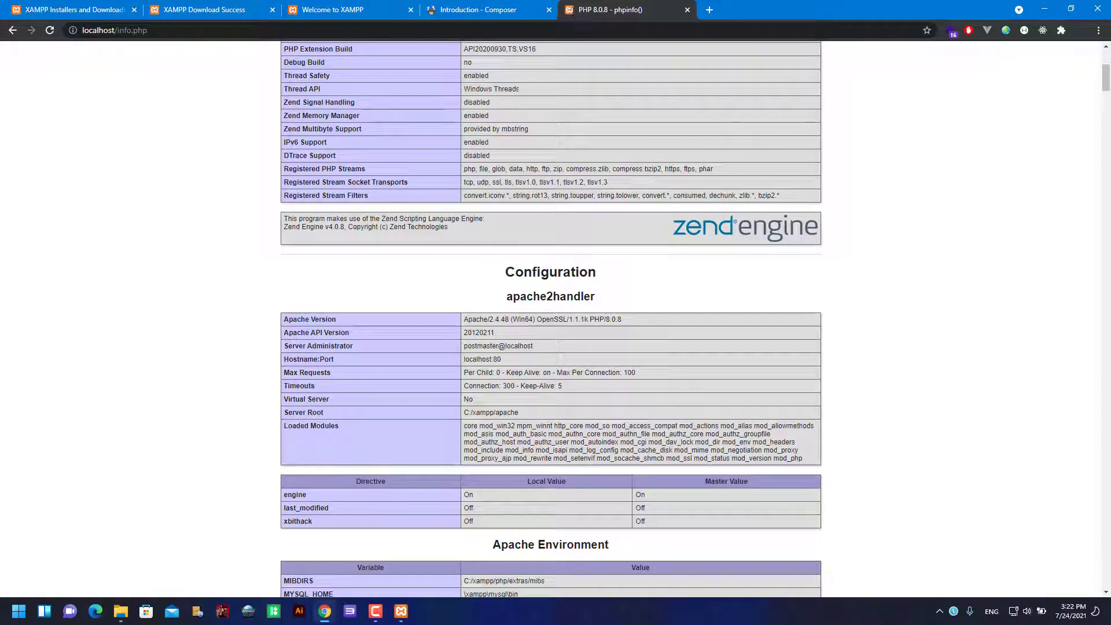
scroll(637, 324, "down", 12)
scroll(636, 324, "down", 14)
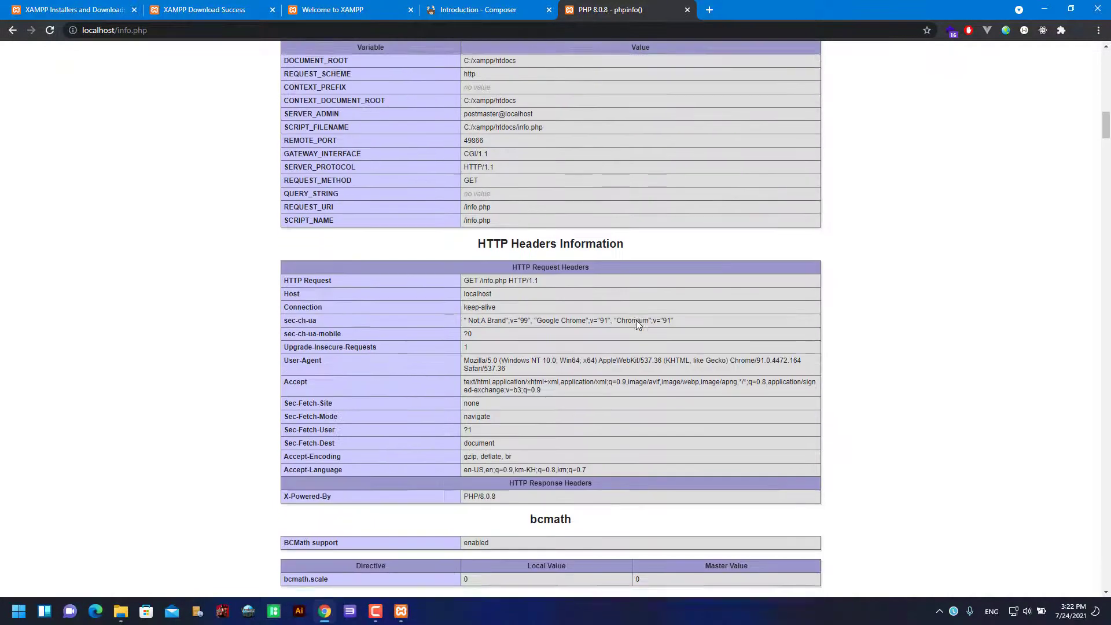
scroll(637, 324, "up", 5)
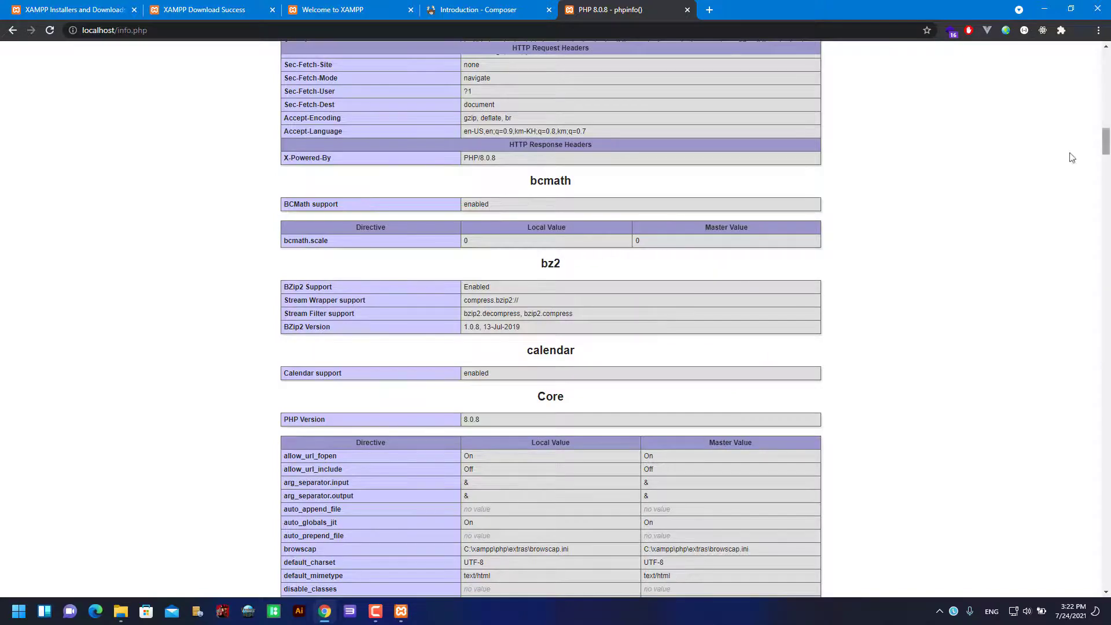
scroll(810, 203, "up", 20)
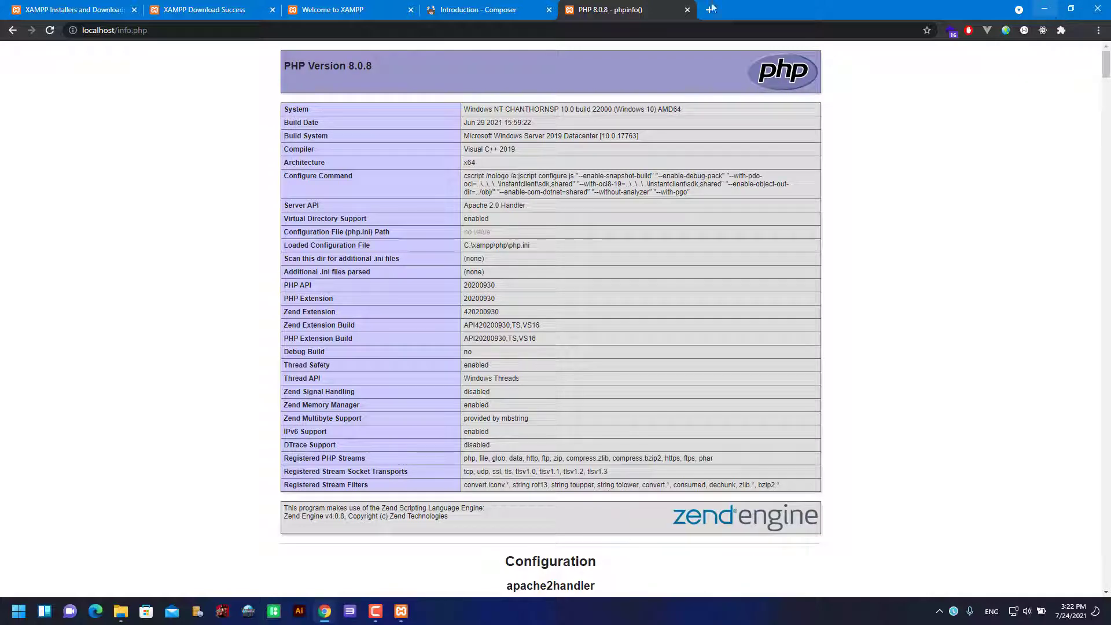
middle_click(636, 5)
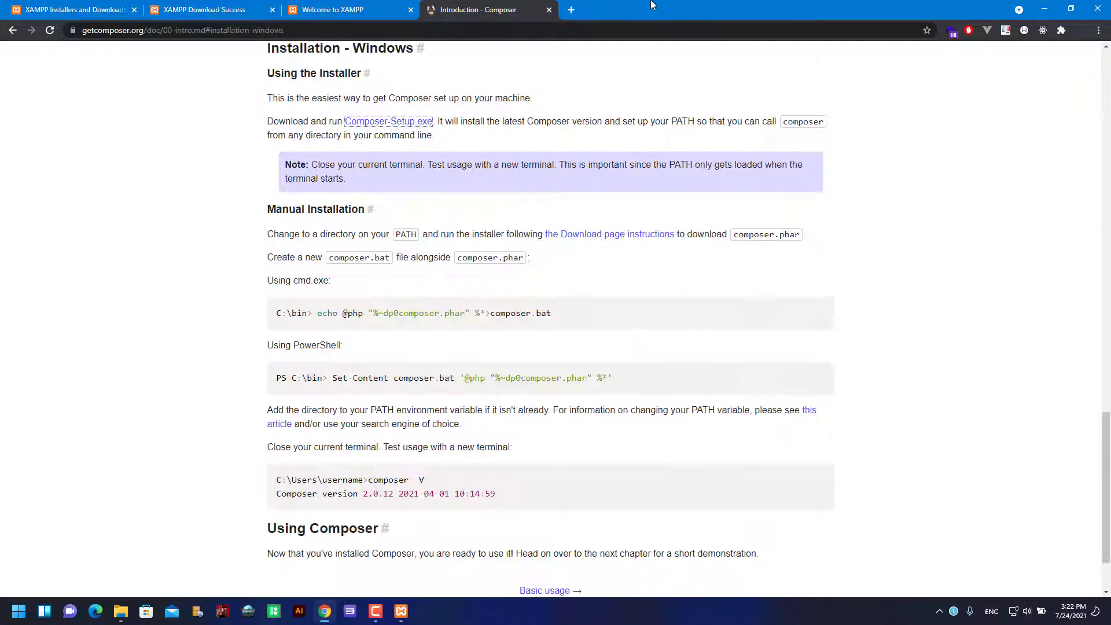
left_click(1044, 8)
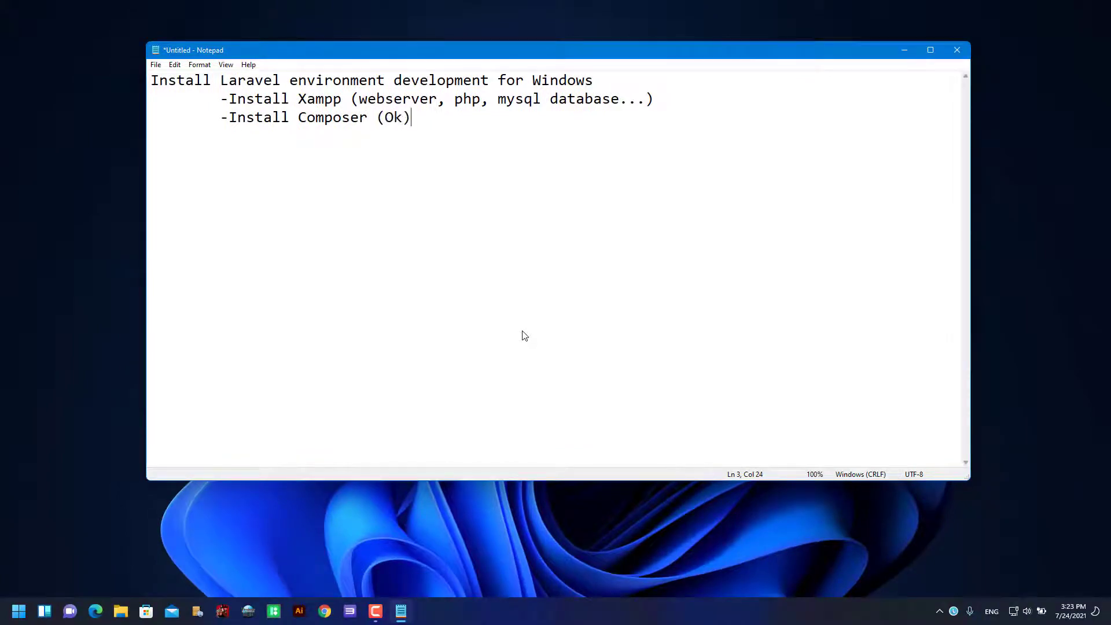
In the Notepad checklist, add (ok) after the Install Xampp line and add a fourth line reading -Install Laravel.
type("(d")
left_click(635, 121)
type("Install")
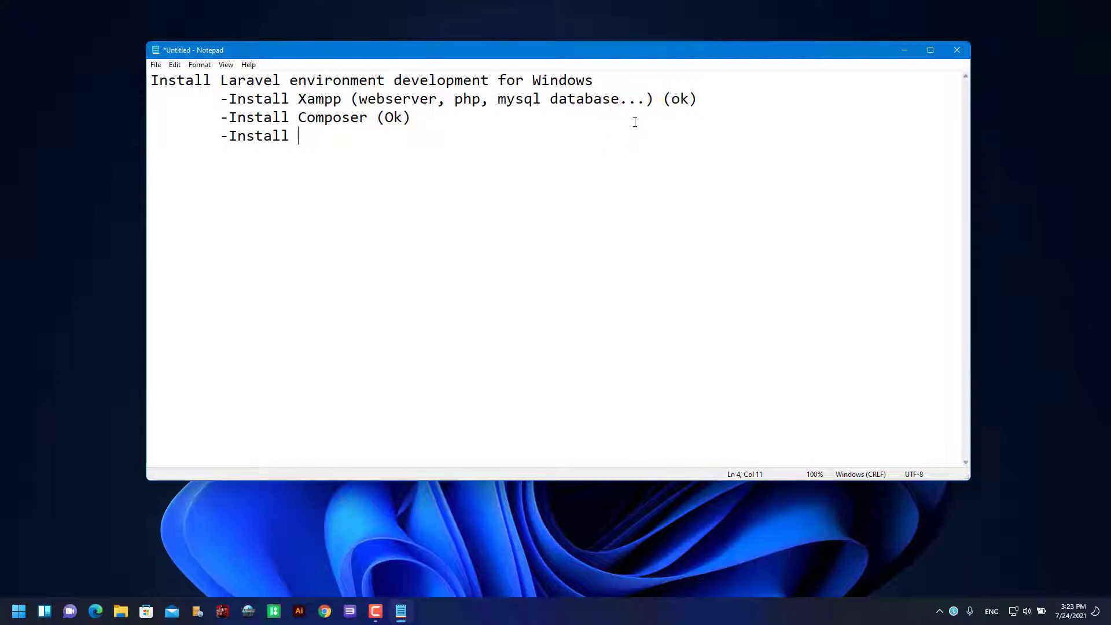
type(" Lrave")
key("BackSpace")
key("BackSpace")
key("BackSpace")
key("BackSpace")
type("aravel")
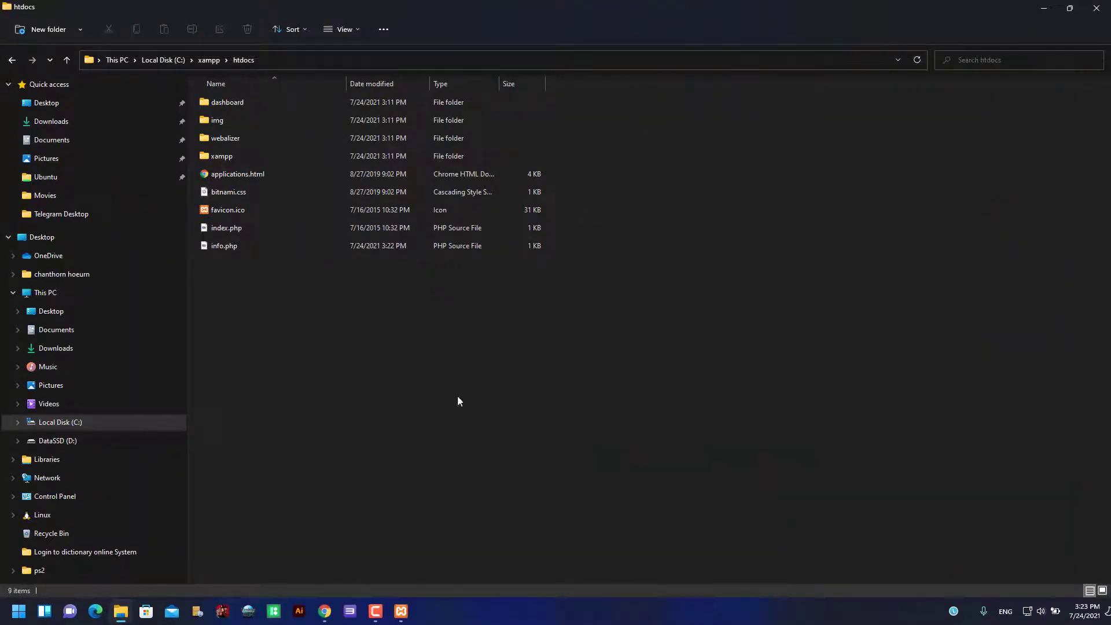
Switch to Chrome, load laravel.com in the Composer introduction tab and open the site's Documentation.
left_click(324, 611)
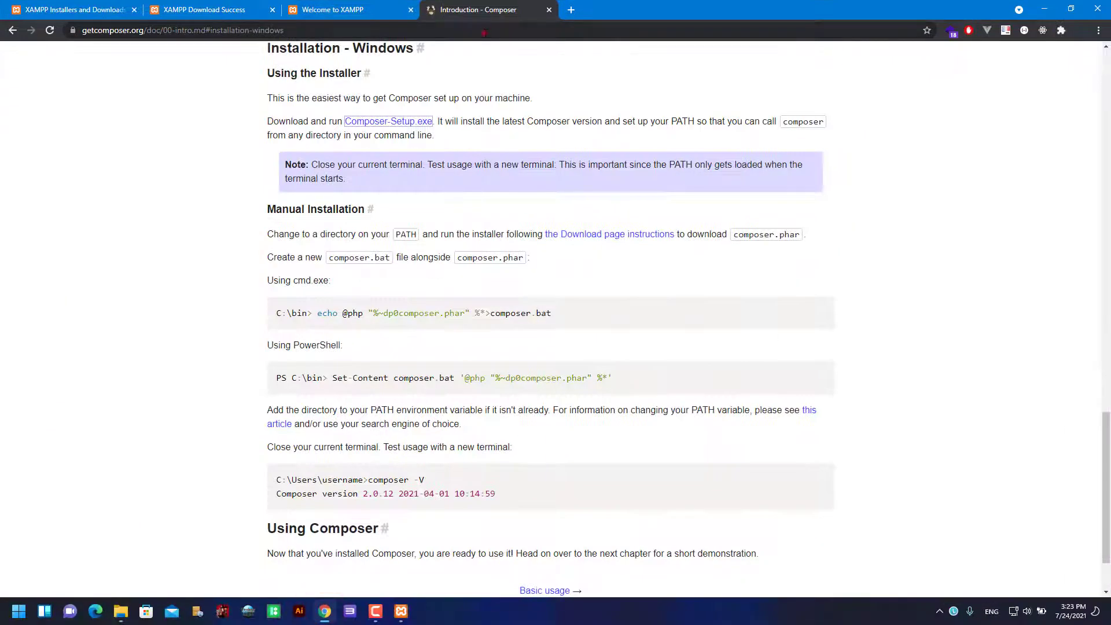
left_click(483, 33)
type("larae")
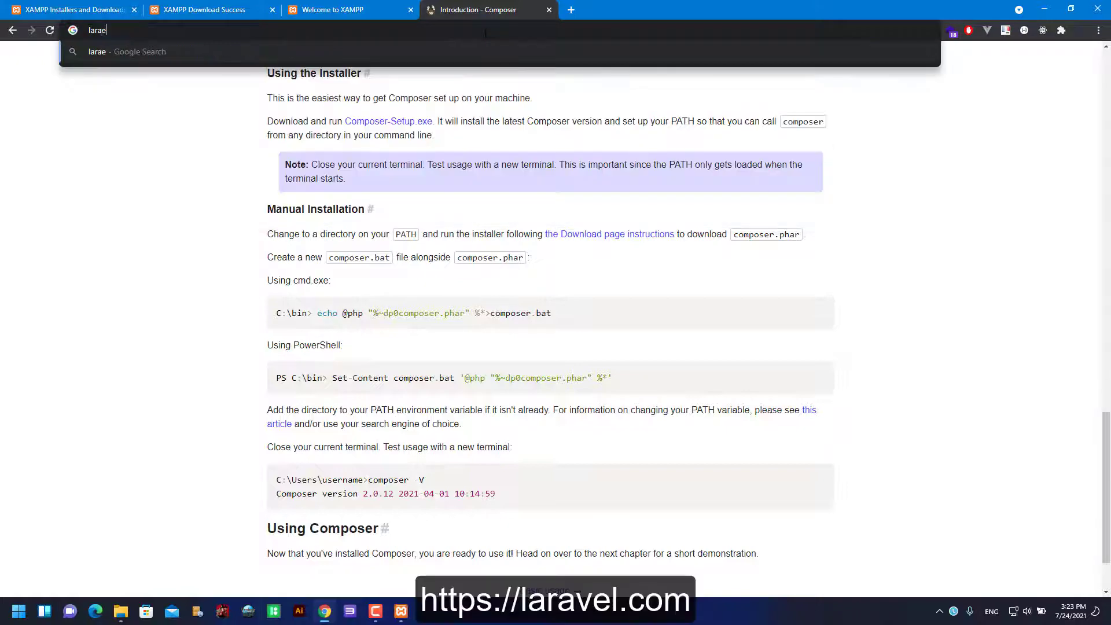
key("BackSpace")
type("v")
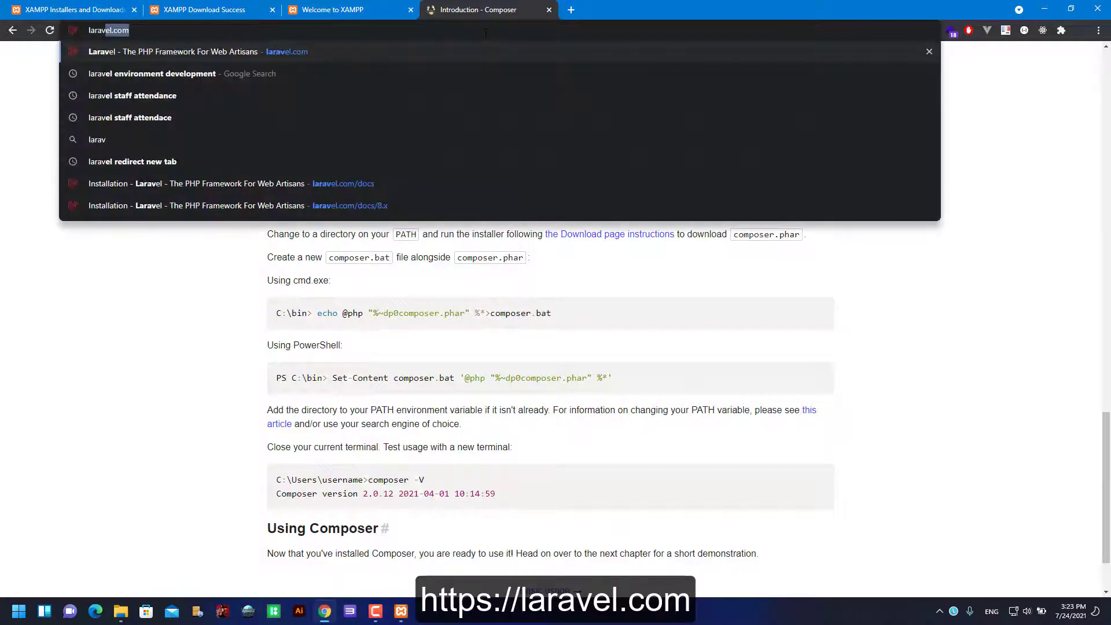
type("el.com")
key("Return")
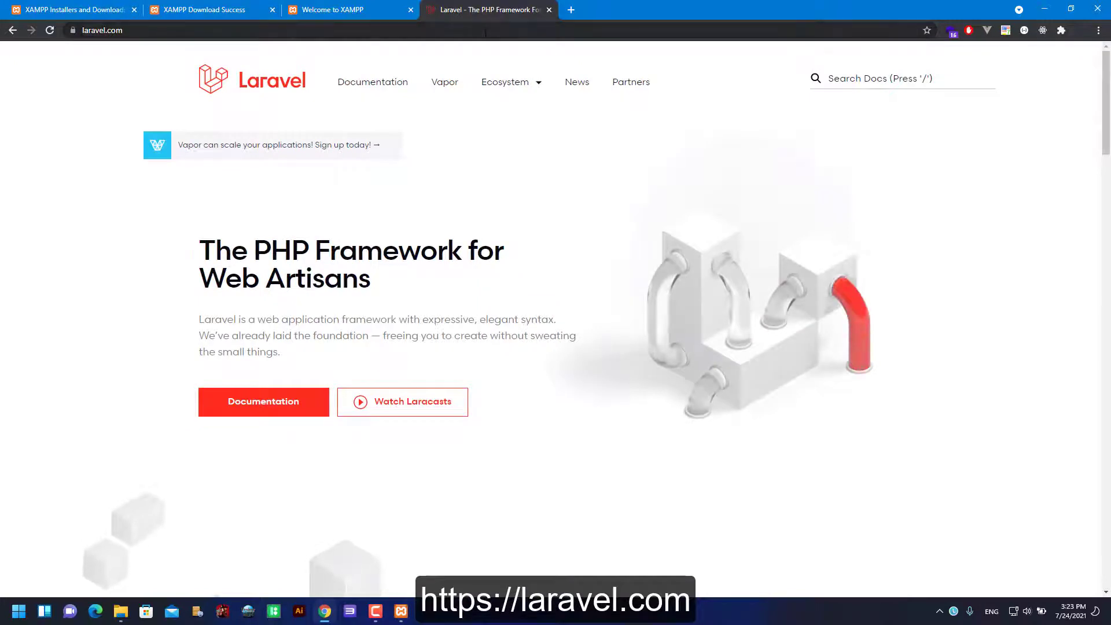
left_click(358, 84)
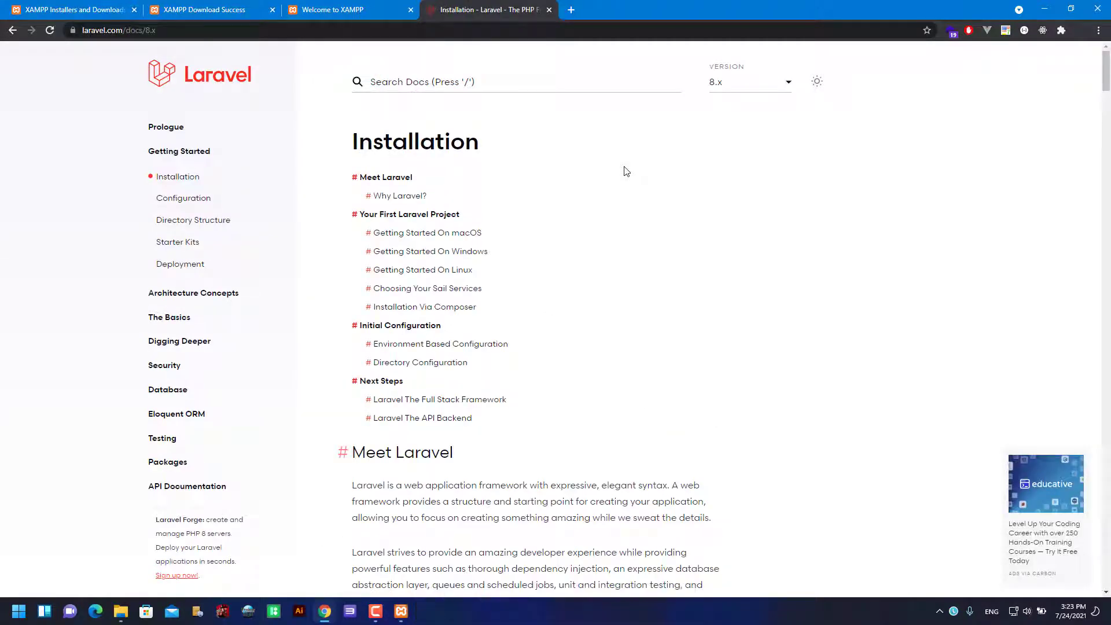
Skim the Laravel 8.x Installation page from Why Laravel? through Getting Started On Windows, and return to its contents list.
left_click(414, 200)
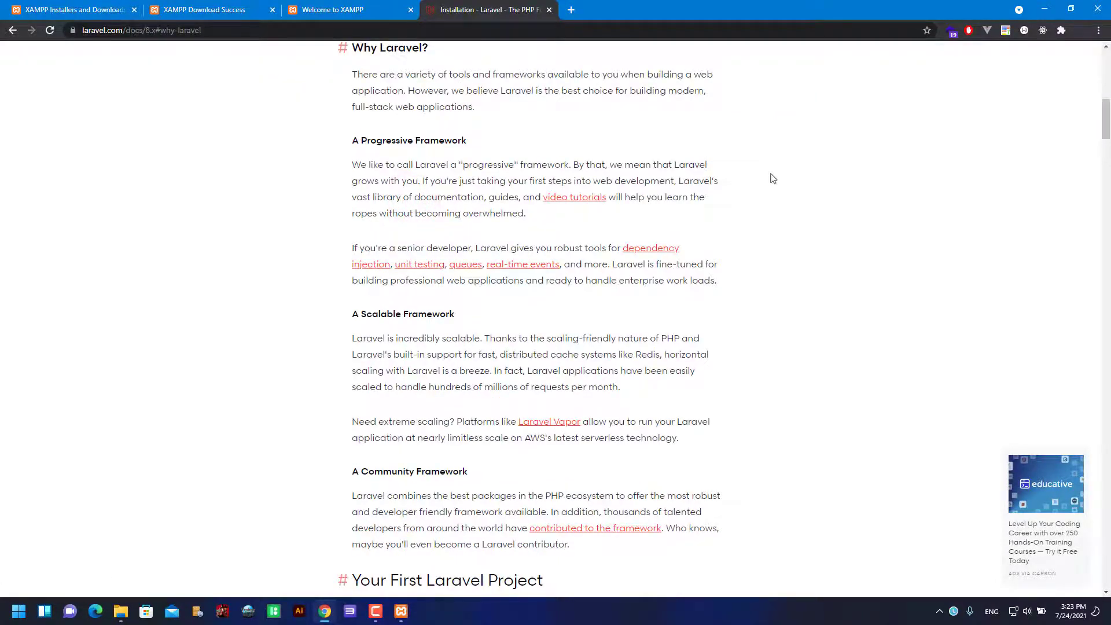
scroll(811, 238, "up", 9)
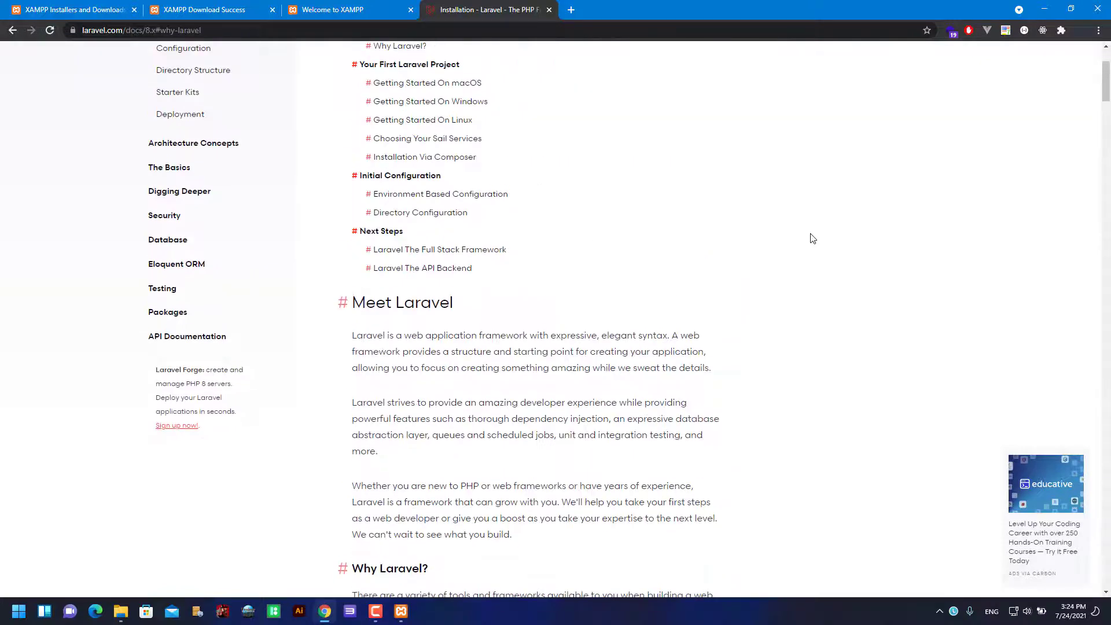
scroll(813, 238, "up", 3)
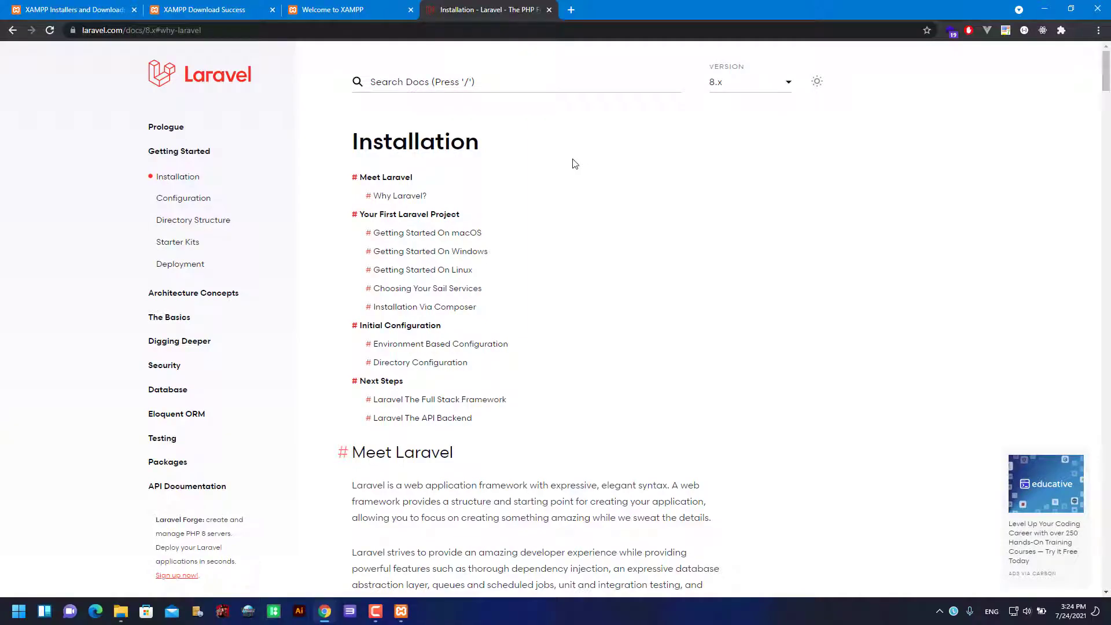
scroll(575, 164, "down", 20)
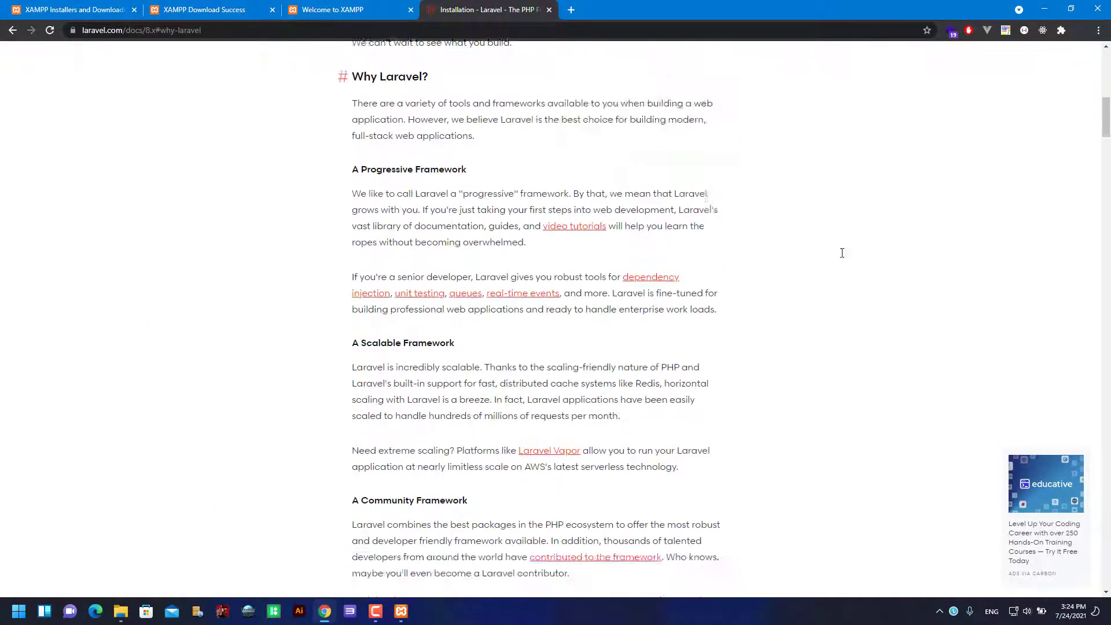
scroll(888, 273, "down", 4)
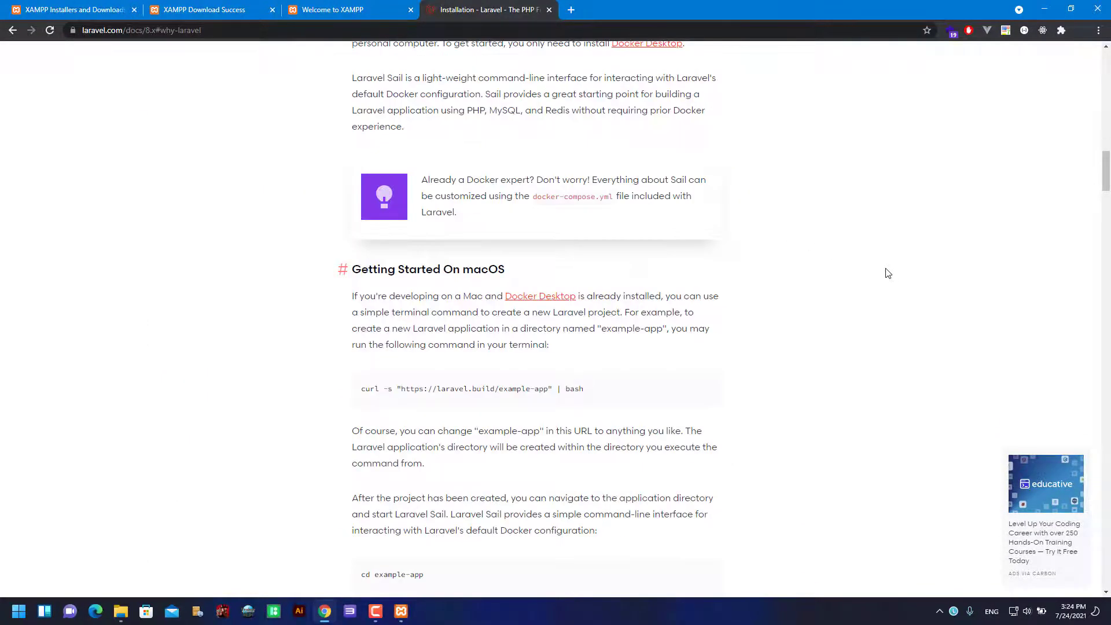
scroll(888, 273, "down", 10)
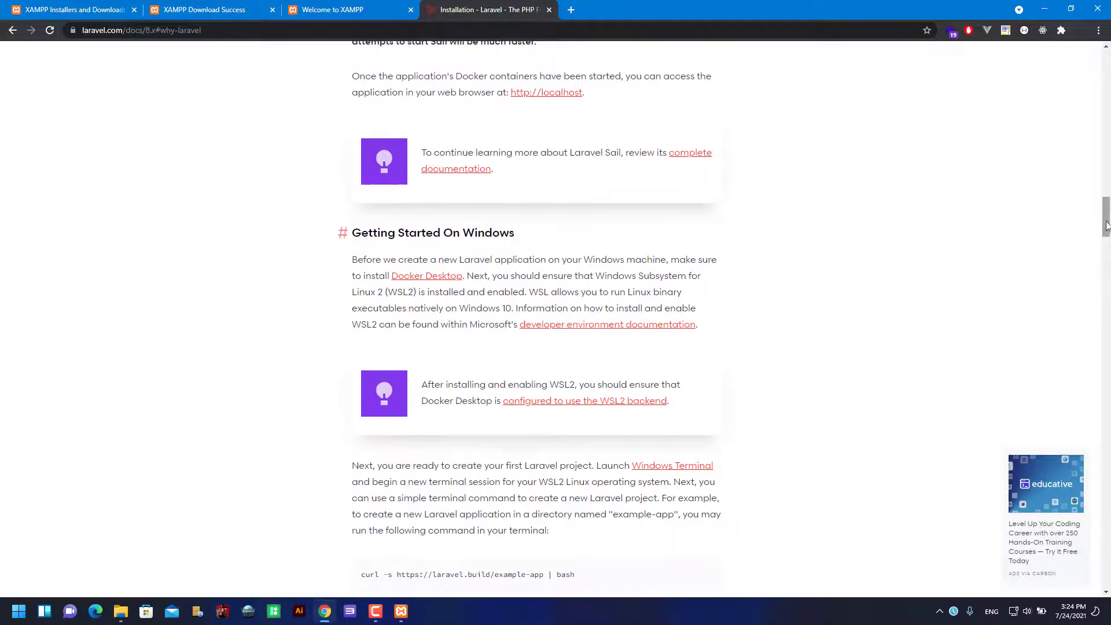
left_click_drag(1106, 218, 1105, 75)
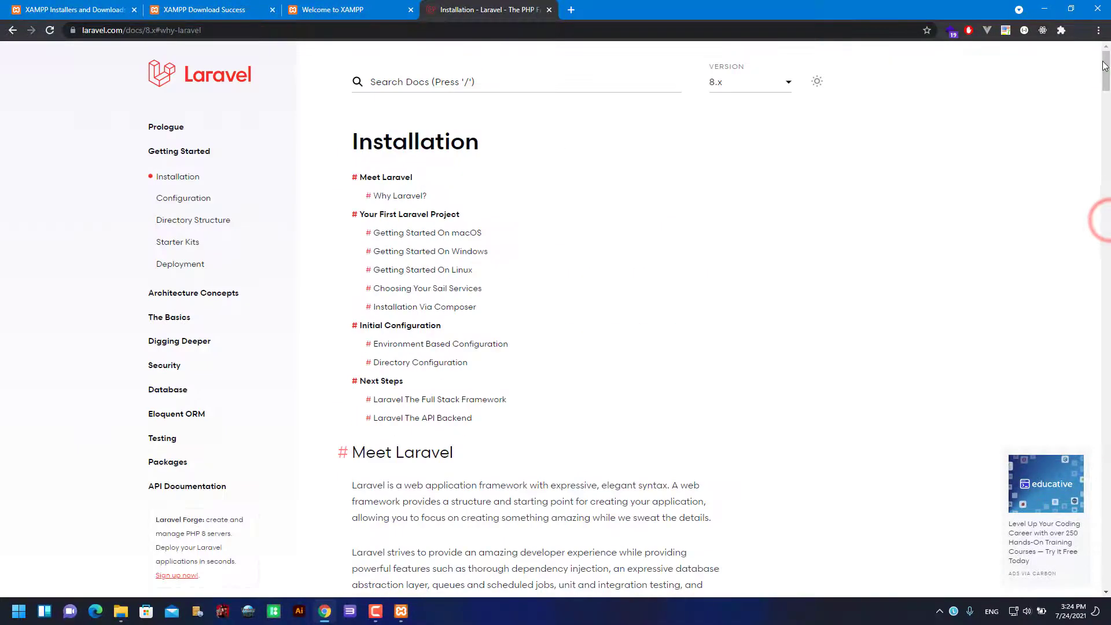
Go to the Getting Started On Windows section and examine its Docker Desktop requirement.
left_click(471, 252)
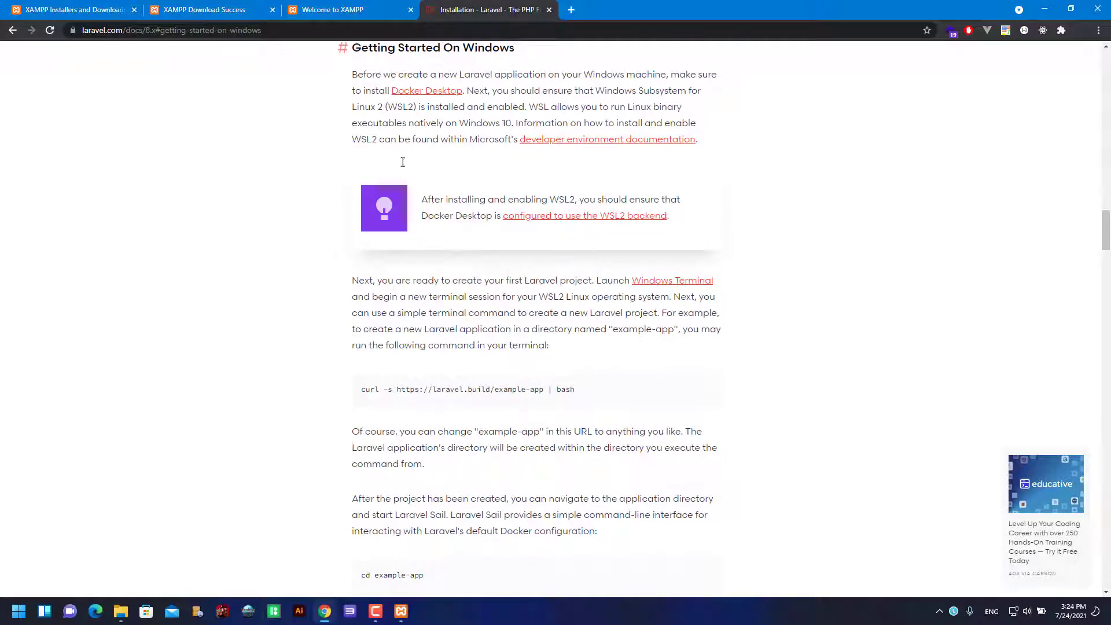
scroll(399, 160, "up", 1)
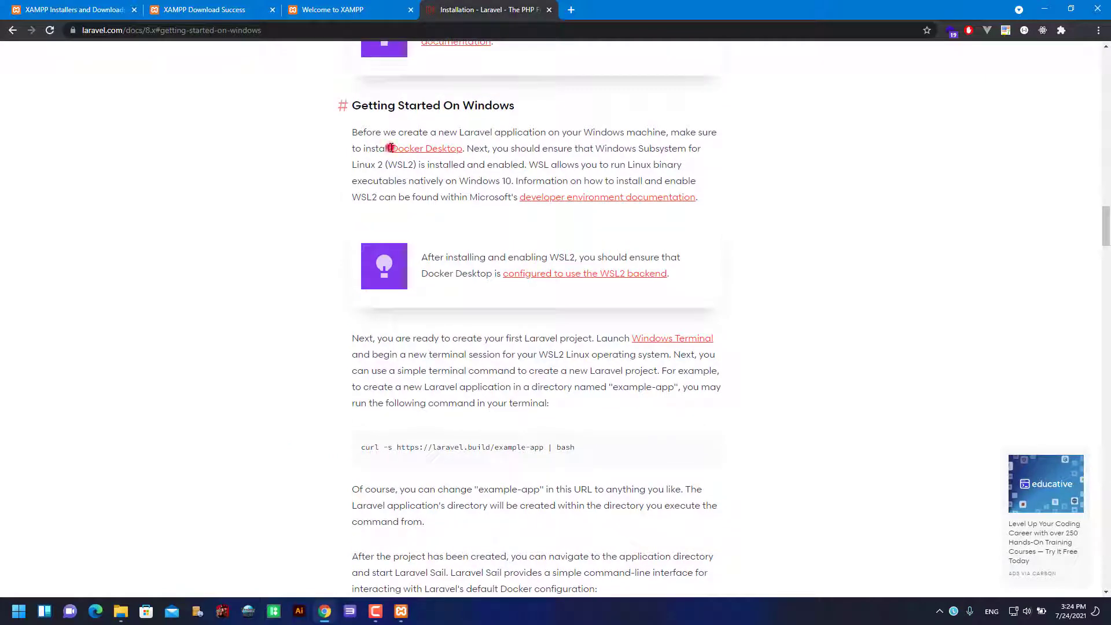
left_click_drag(391, 148, 465, 147)
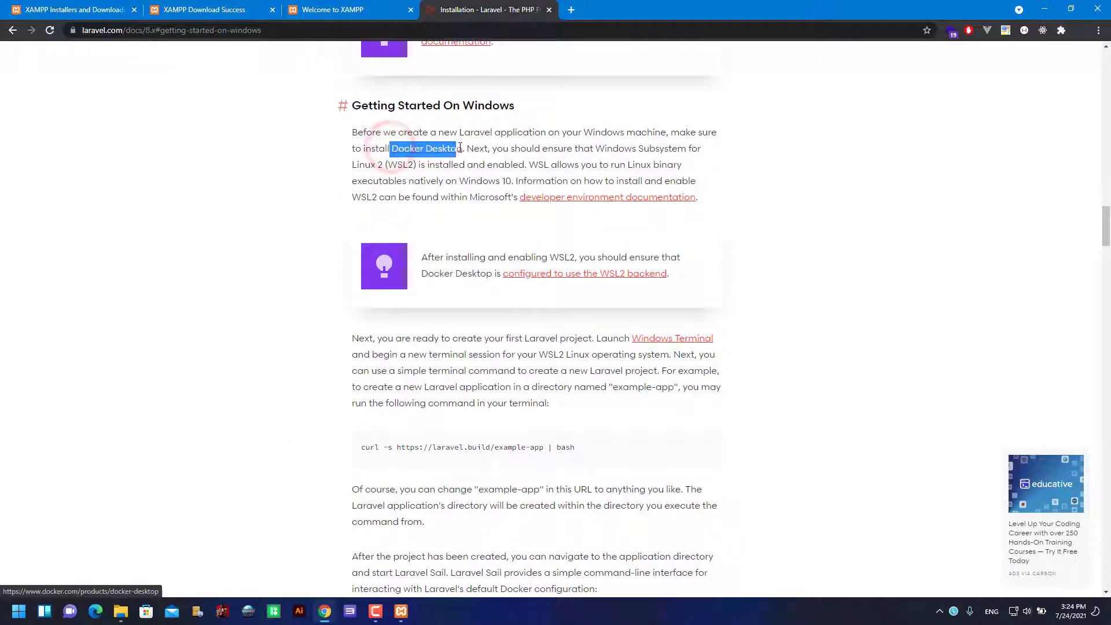
left_click(863, 189)
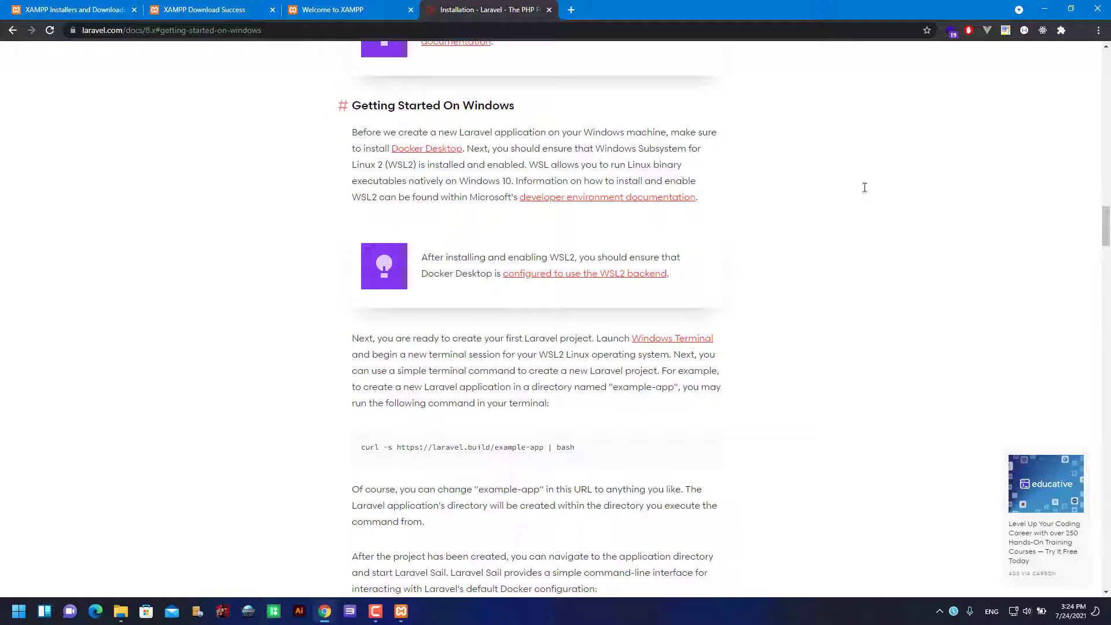
Bring up the XAMPP Control Panel to check the Apache and MySQL modules, and return to the Laravel documentation in Chrome.
left_click(401, 611)
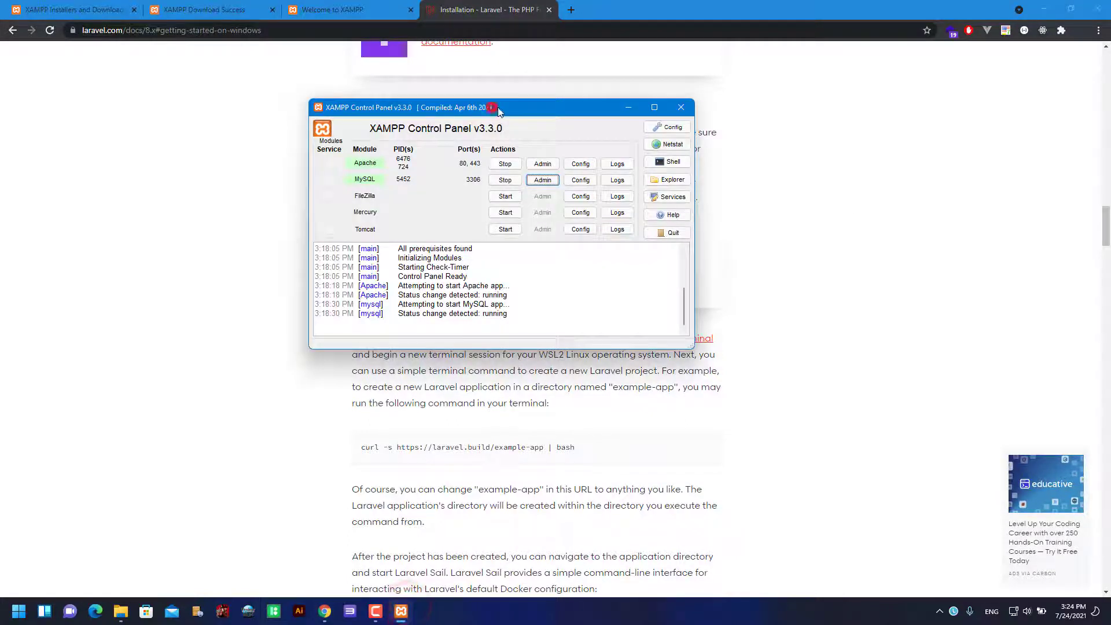
left_click_drag(492, 107, 611, 109)
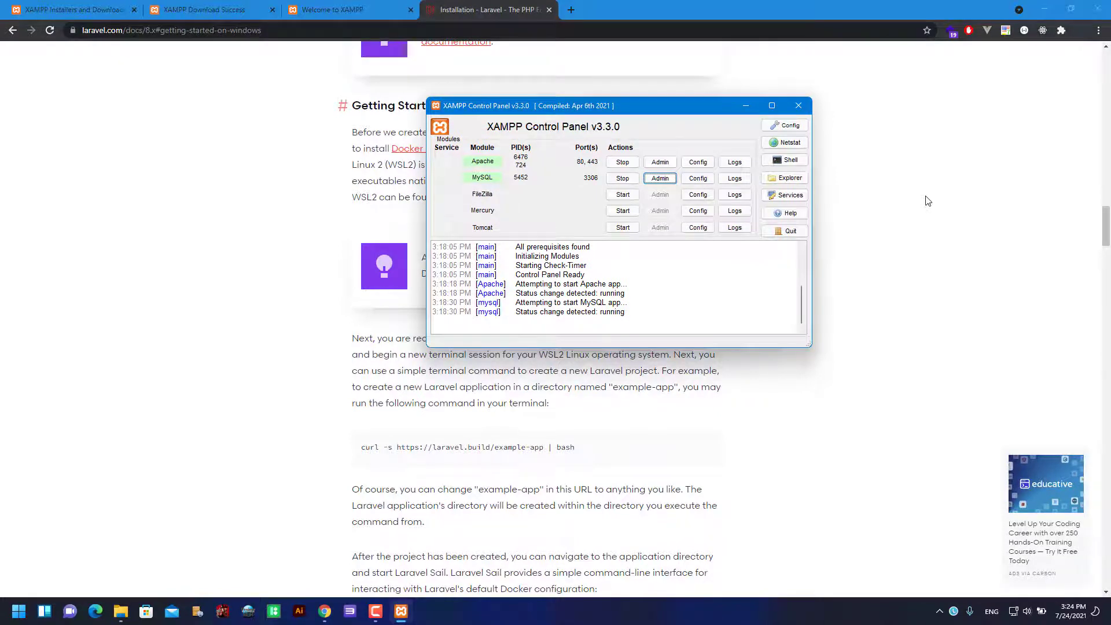
left_click(757, 4)
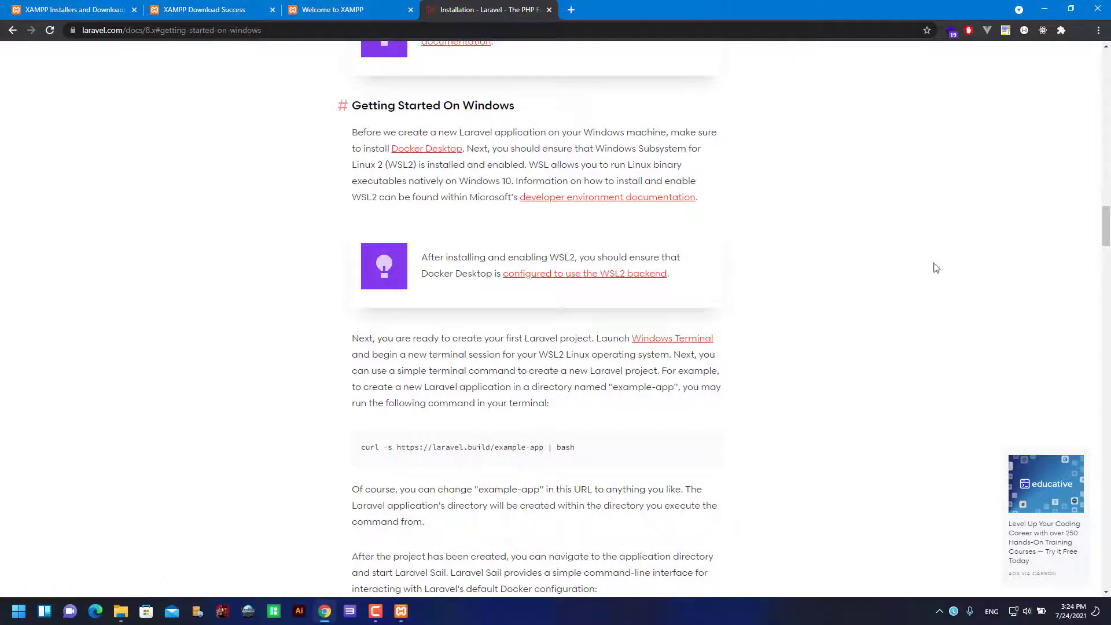
Examine the Installation Via Composer section of the Laravel documentation, highlighting its heading and the composer create-project command.
scroll(955, 289, "down", 9)
scroll(966, 311, "down", 5)
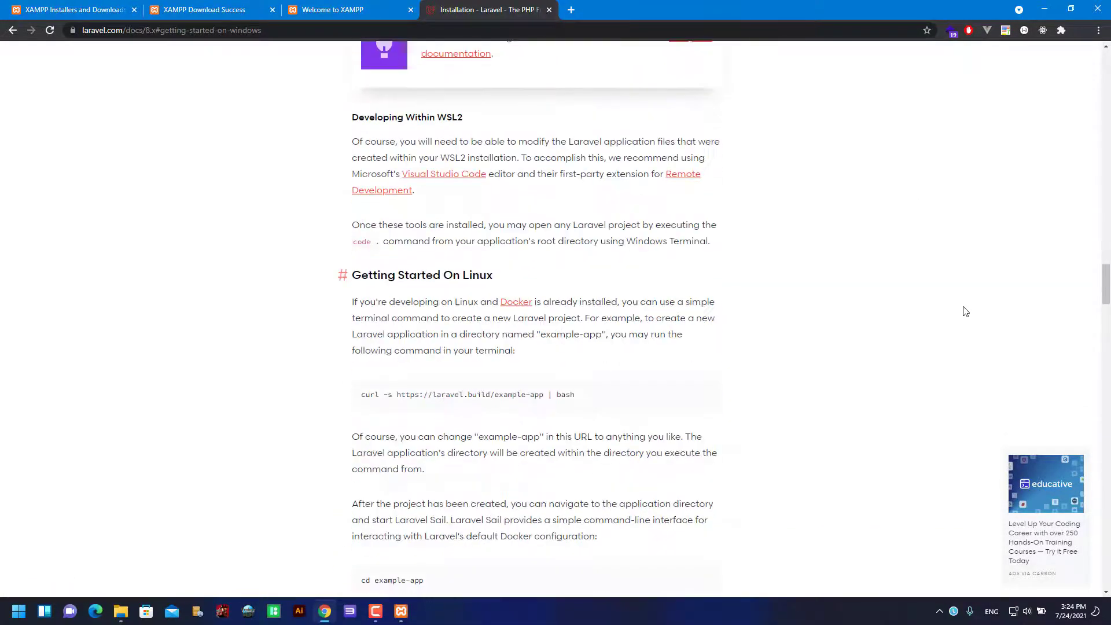
scroll(966, 311, "down", 9)
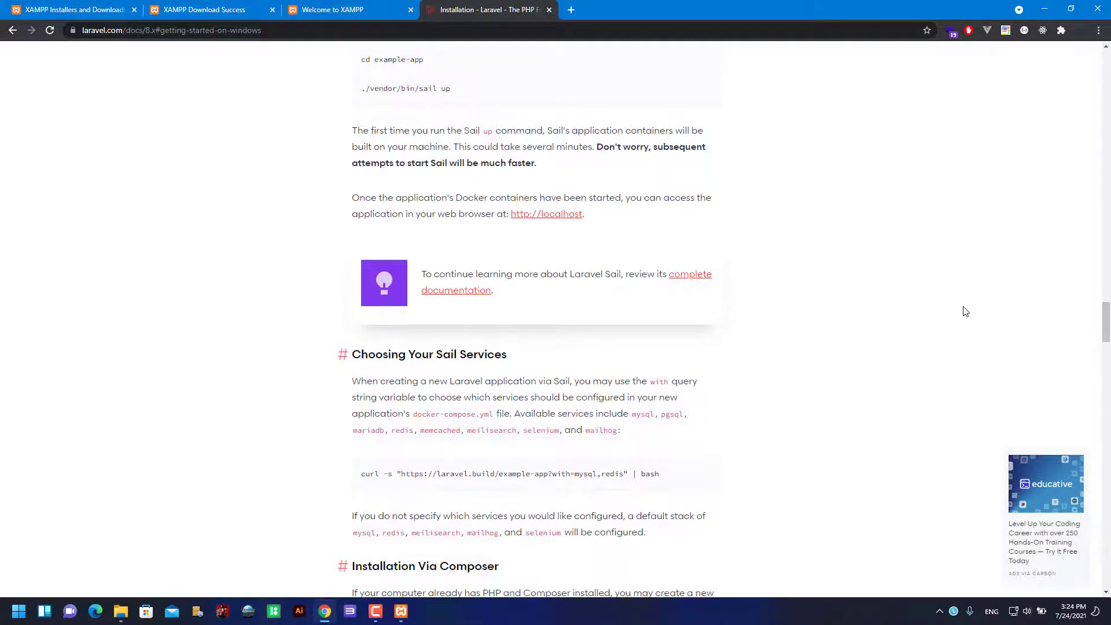
scroll(966, 311, "down", 4)
scroll(966, 312, "down", 2)
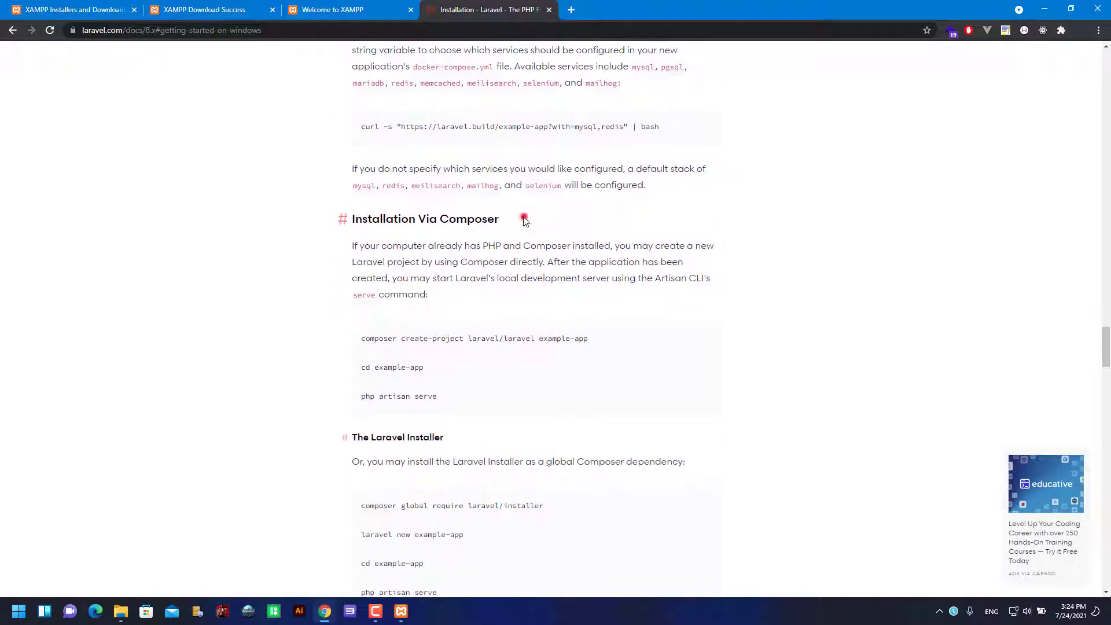
left_click_drag(524, 218, 348, 218)
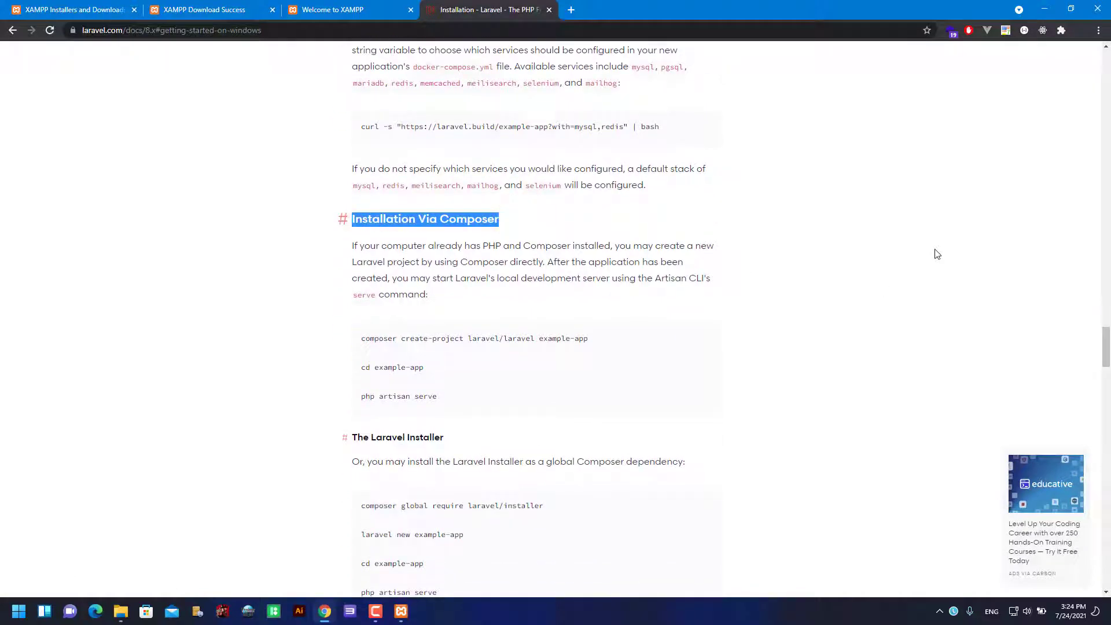
left_click(955, 257)
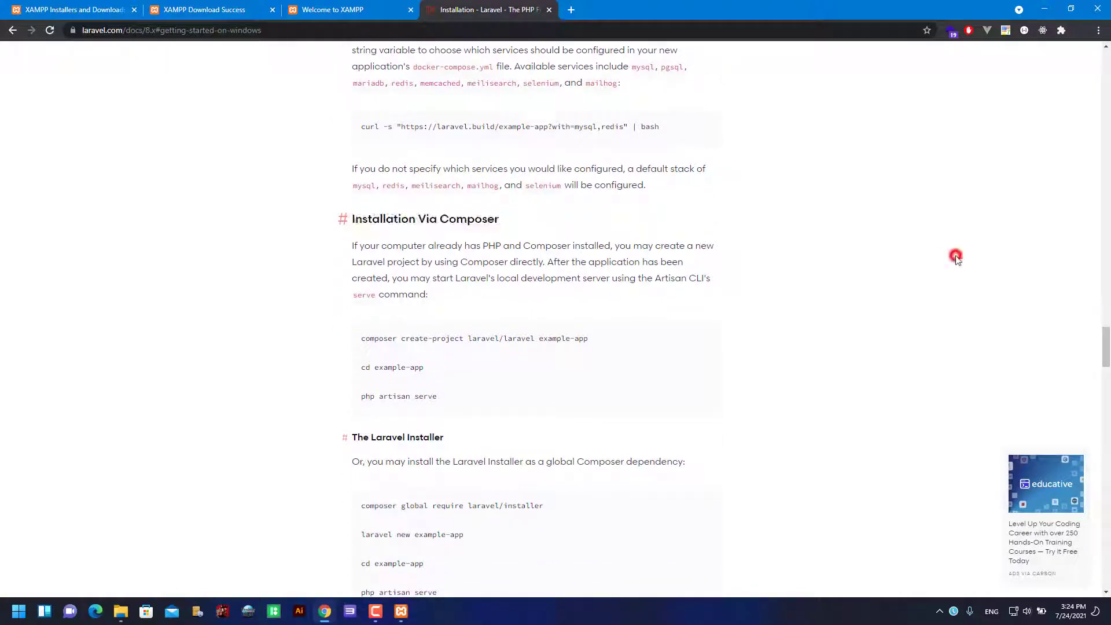
left_click_drag(359, 339, 636, 339)
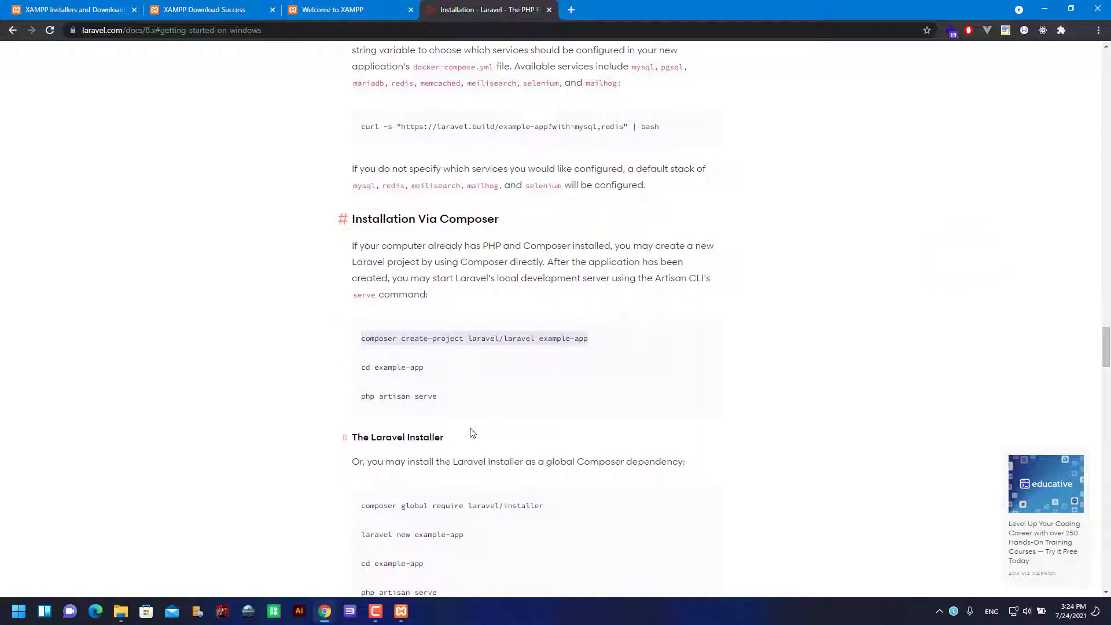
left_click(620, 374)
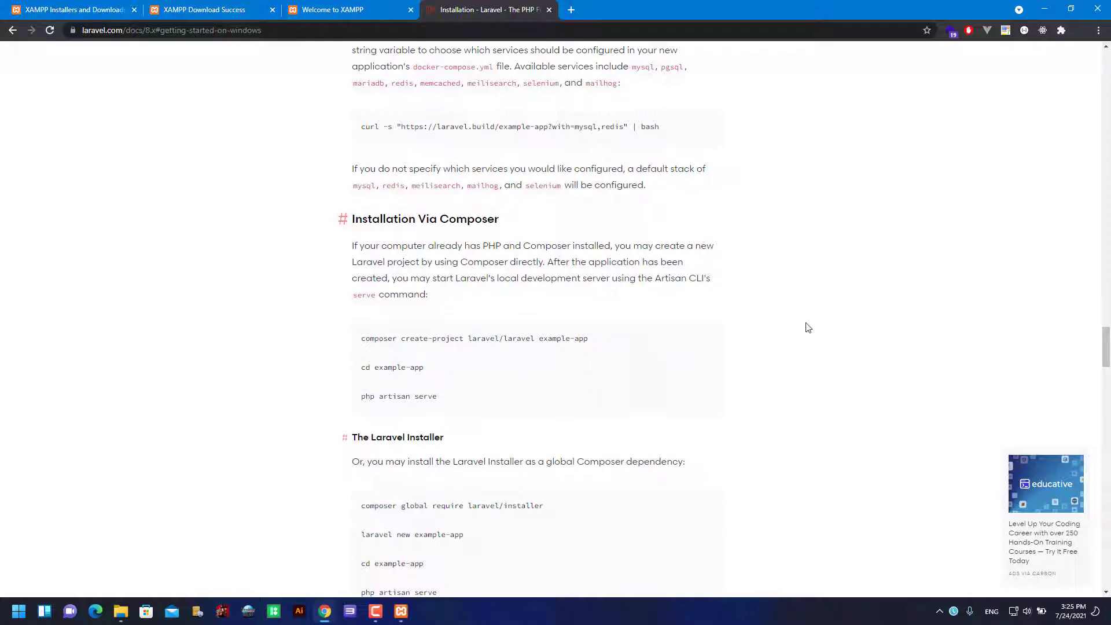
Switch to File Explorer and retrace the folder path from Local Disk (C:) through xampp into htdocs.
left_click(121, 612)
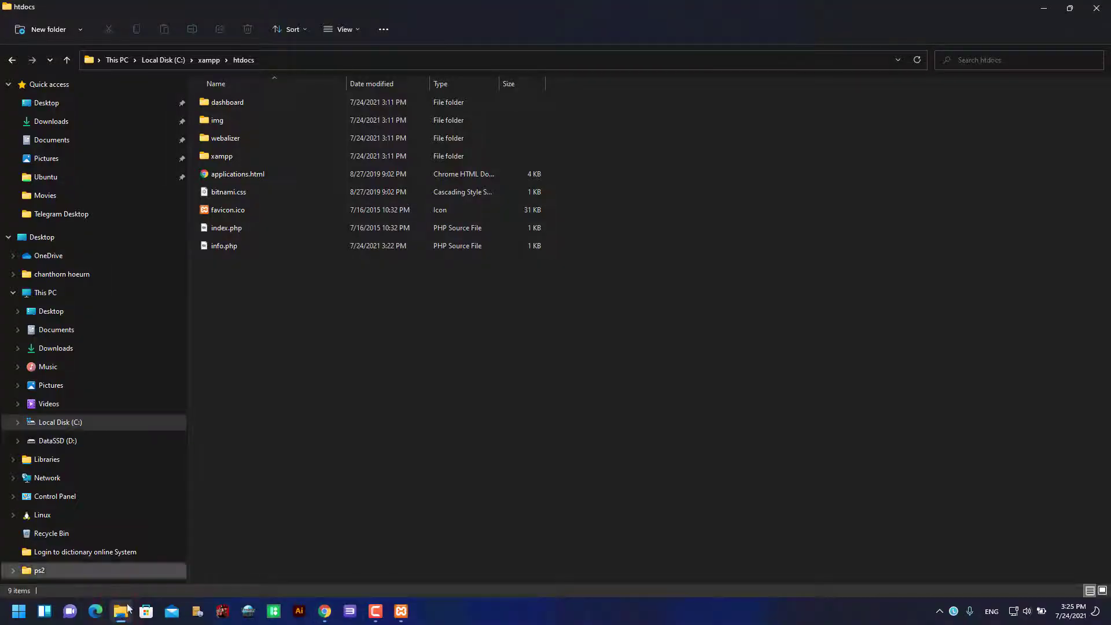
left_click(303, 460)
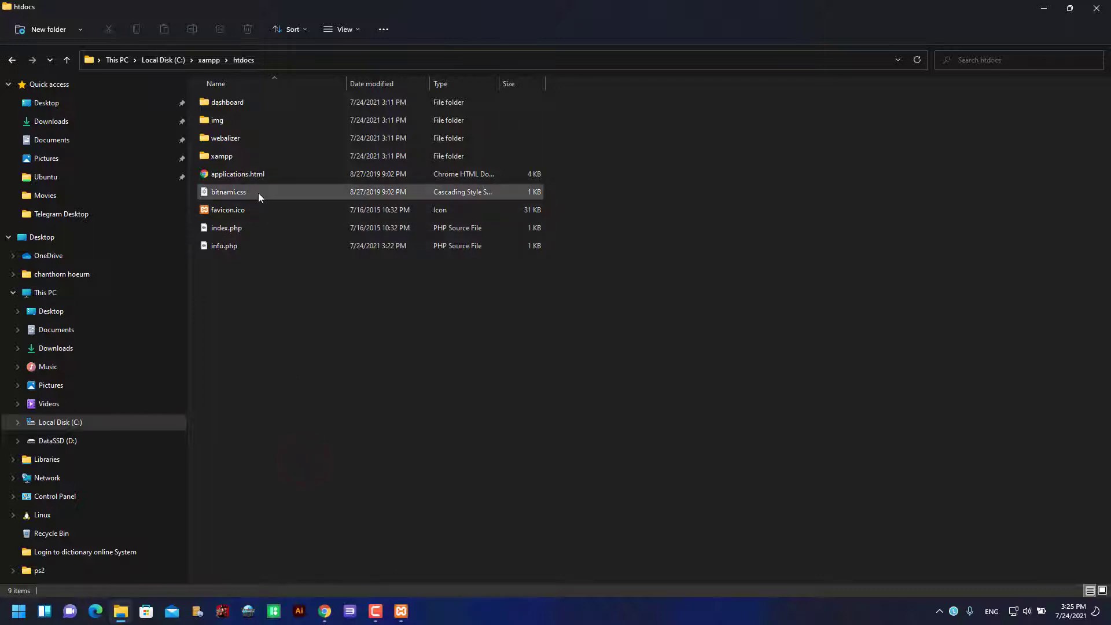
left_click(200, 60)
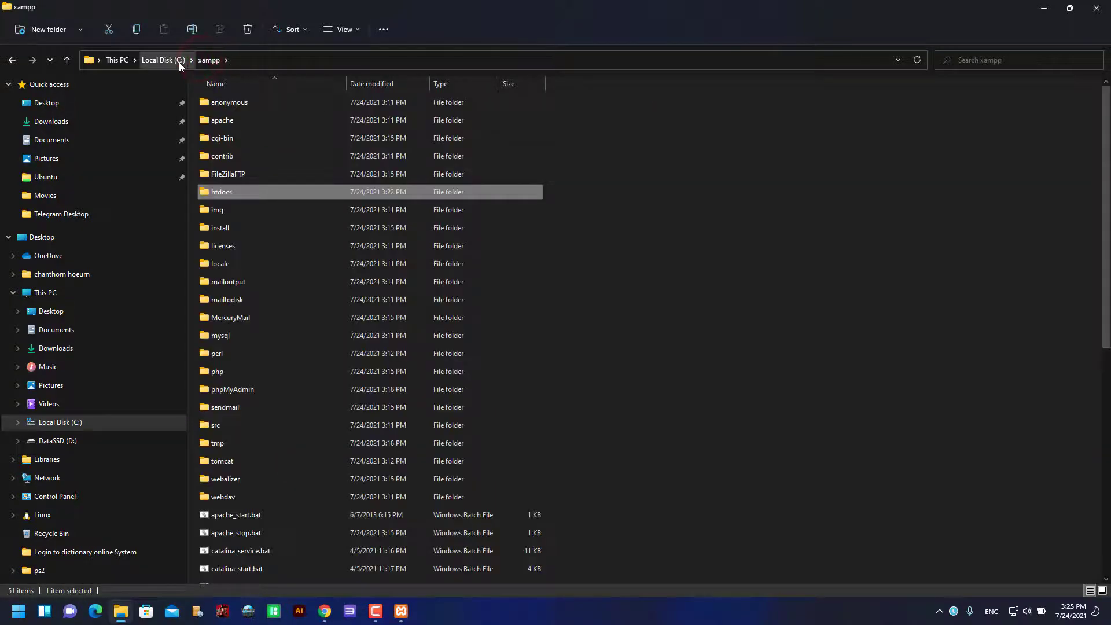
left_click(156, 61)
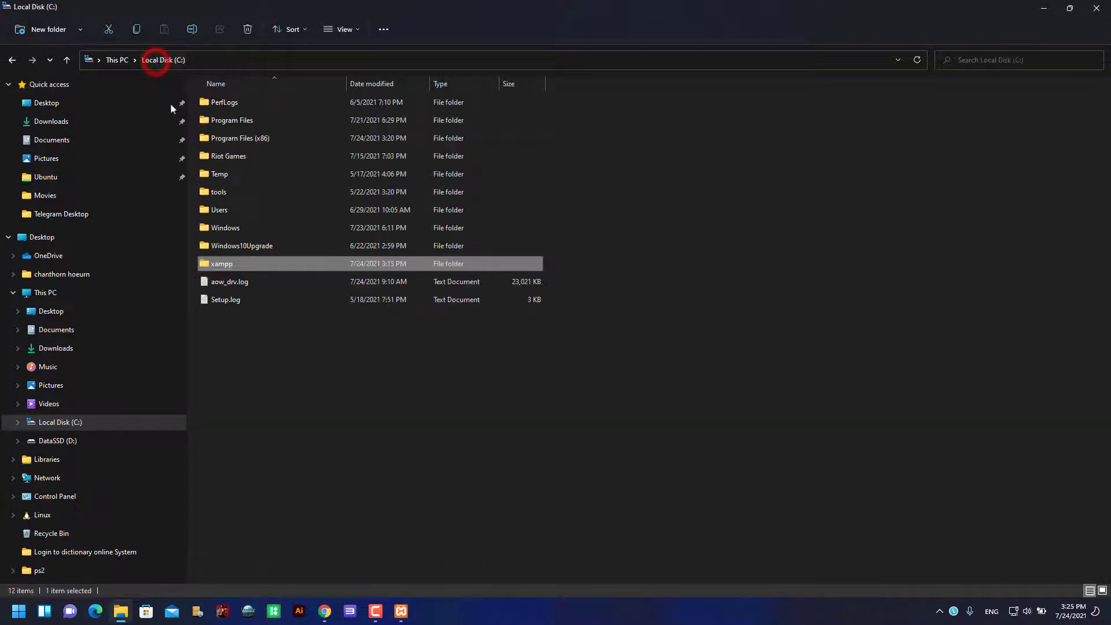
double_click(226, 266)
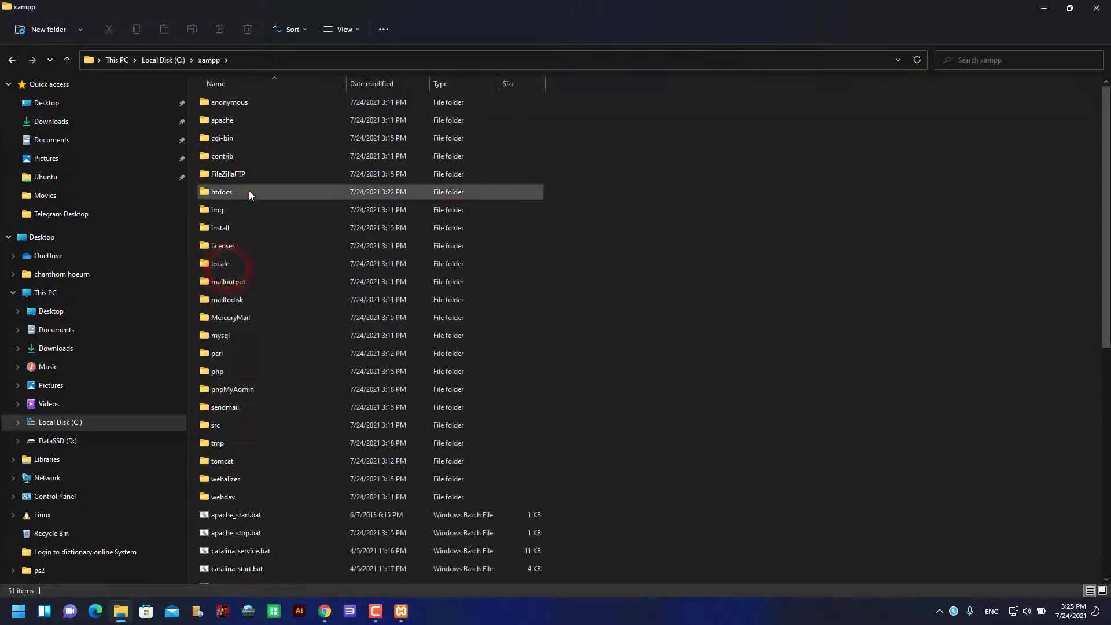
double_click(248, 191)
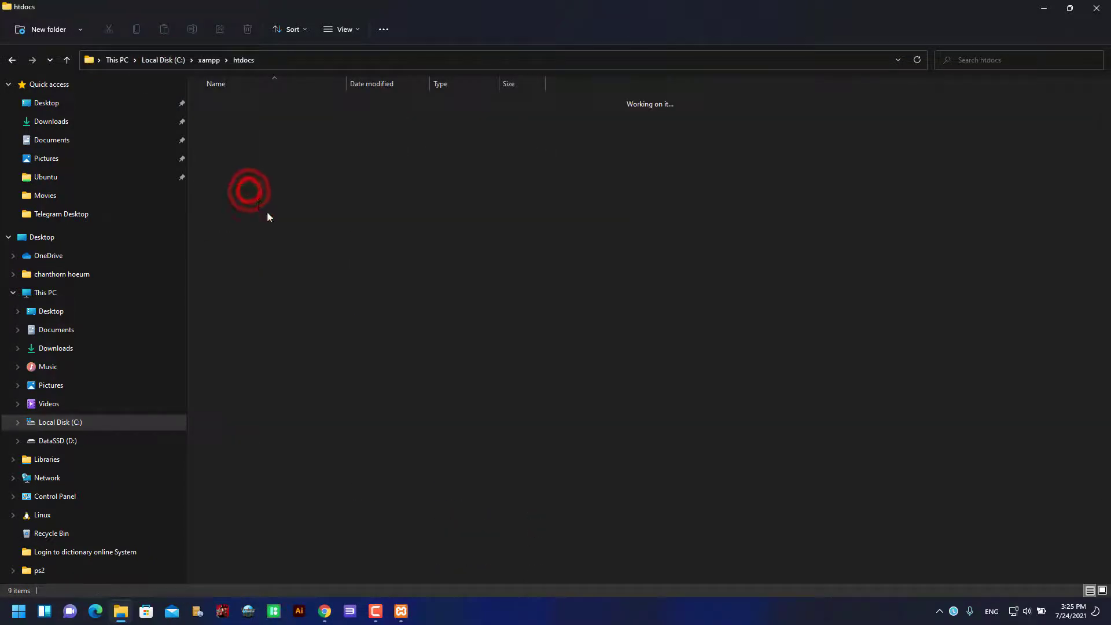
right_click(360, 323)
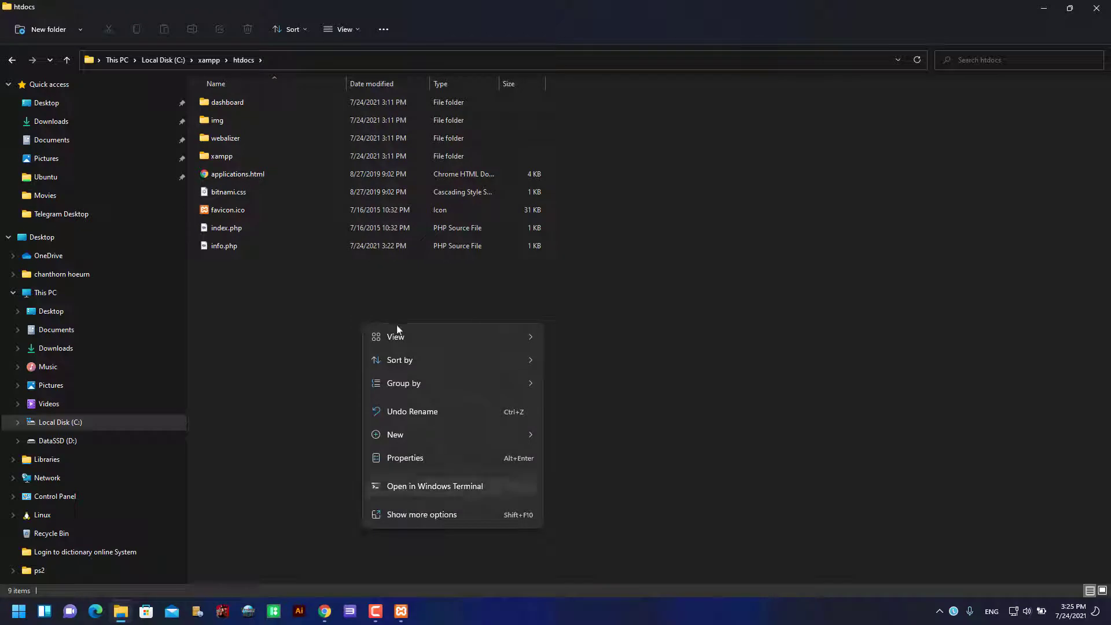
left_click(695, 350)
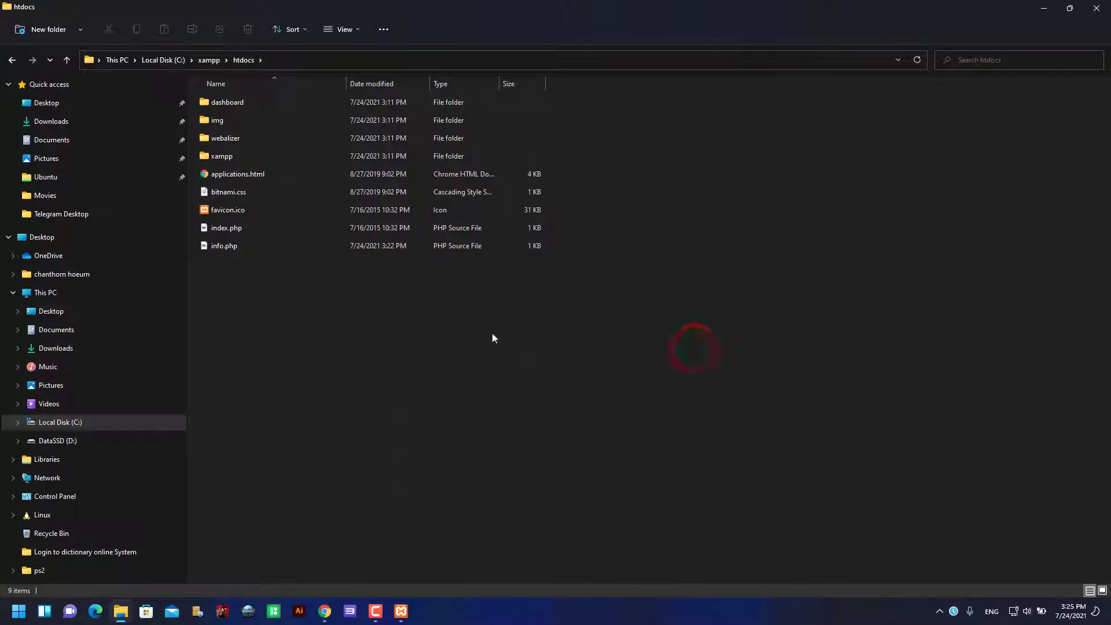
right_click(291, 323)
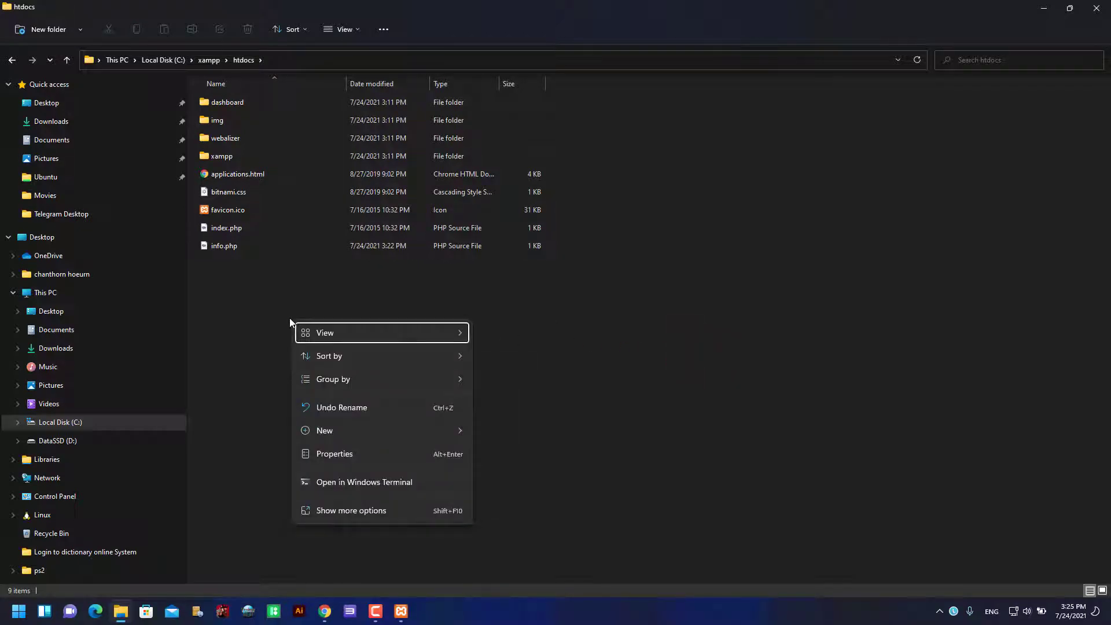
left_click(248, 327)
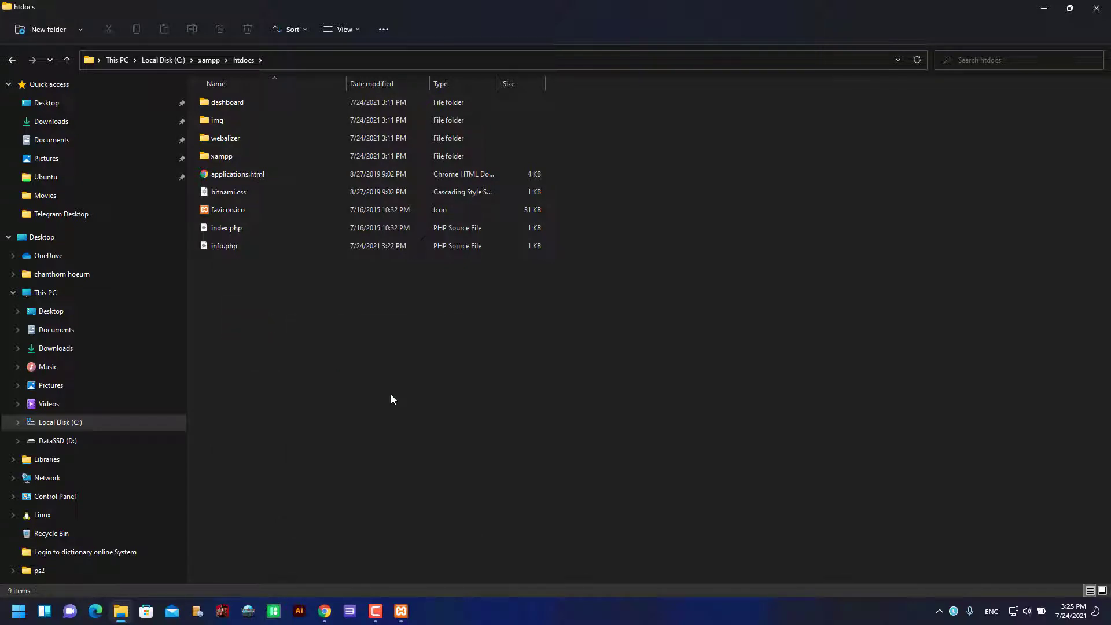
Launch Command Prompt by running cmd, and move its window clear of the htdocs file list.
key("super+r")
type("cmd")
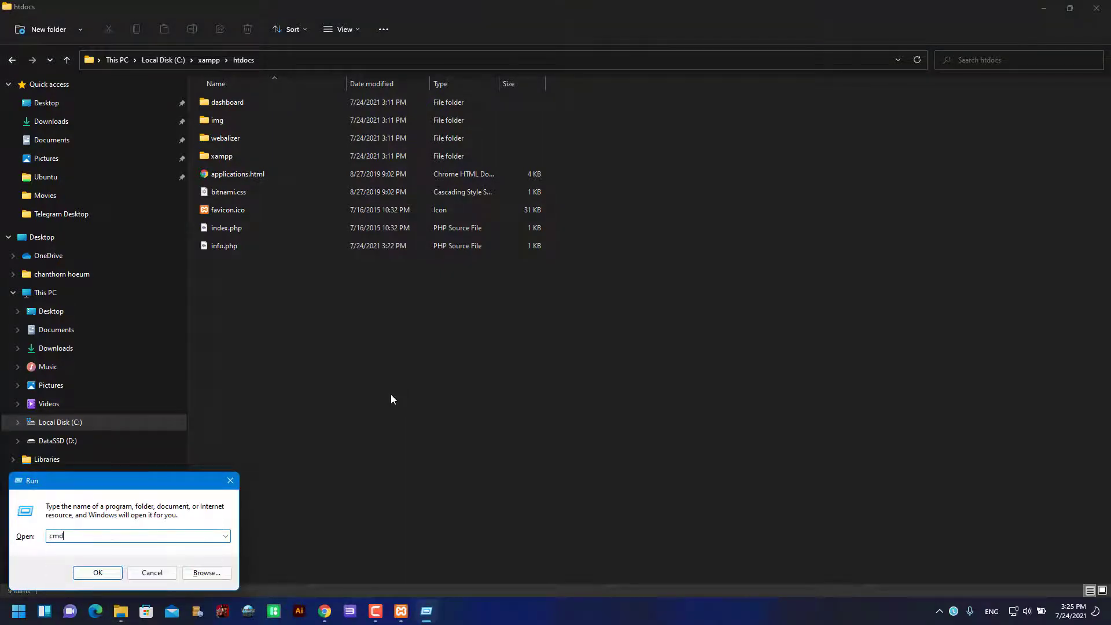
key("Return")
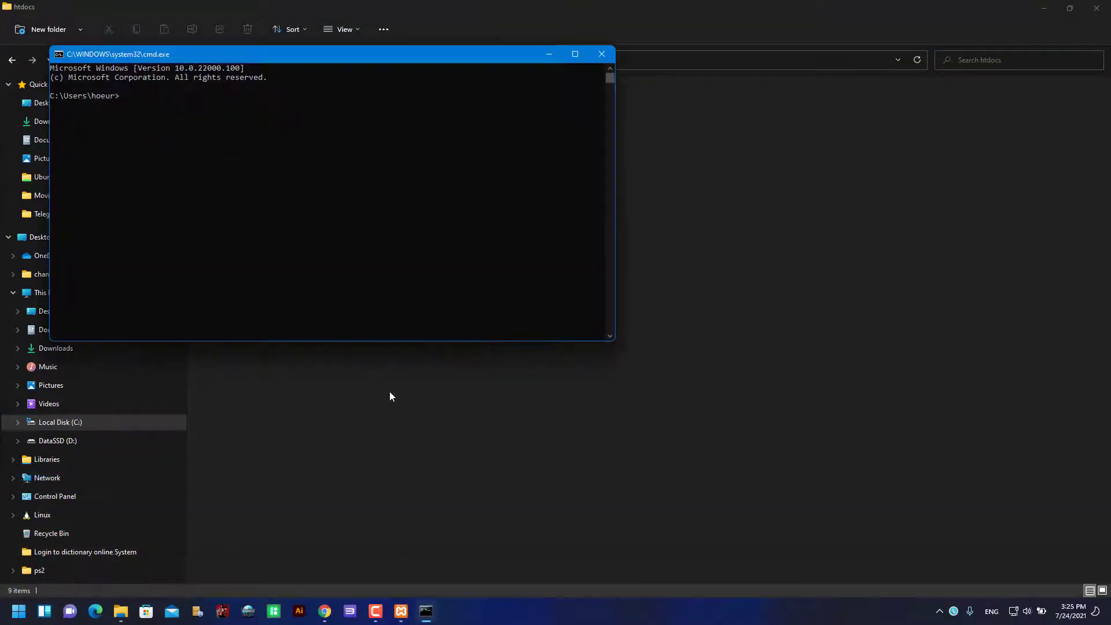
left_click_drag(247, 57, 589, 246)
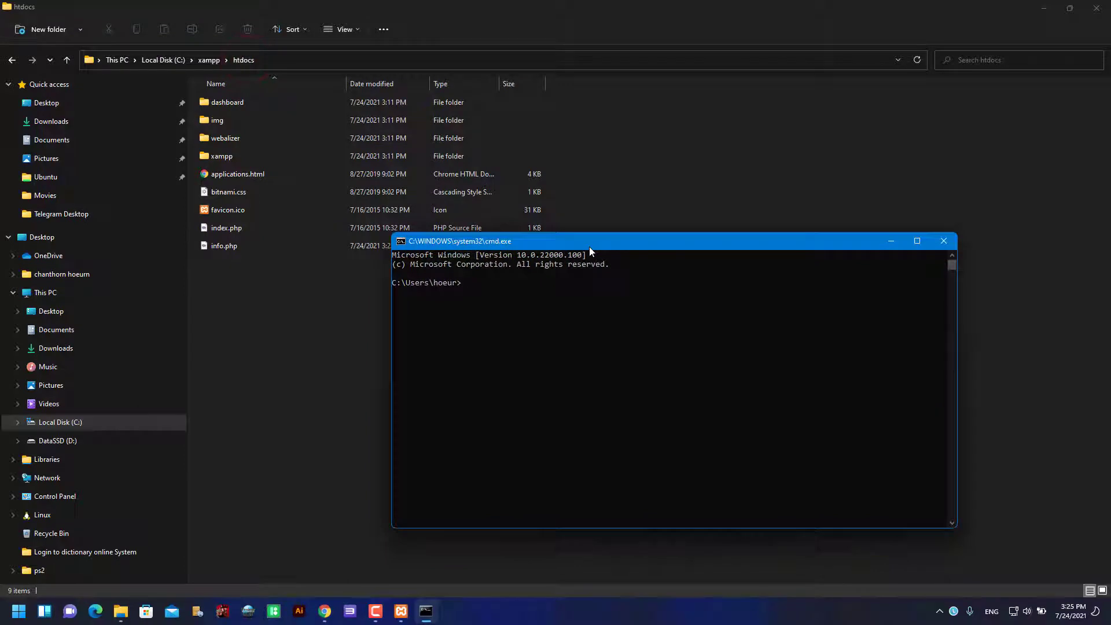
Change the Command Prompt's working directory to c:\xampp, and from there into htdocs.
left_click(552, 356)
type("cd C:")
key("Return")
type("cd c:\\")
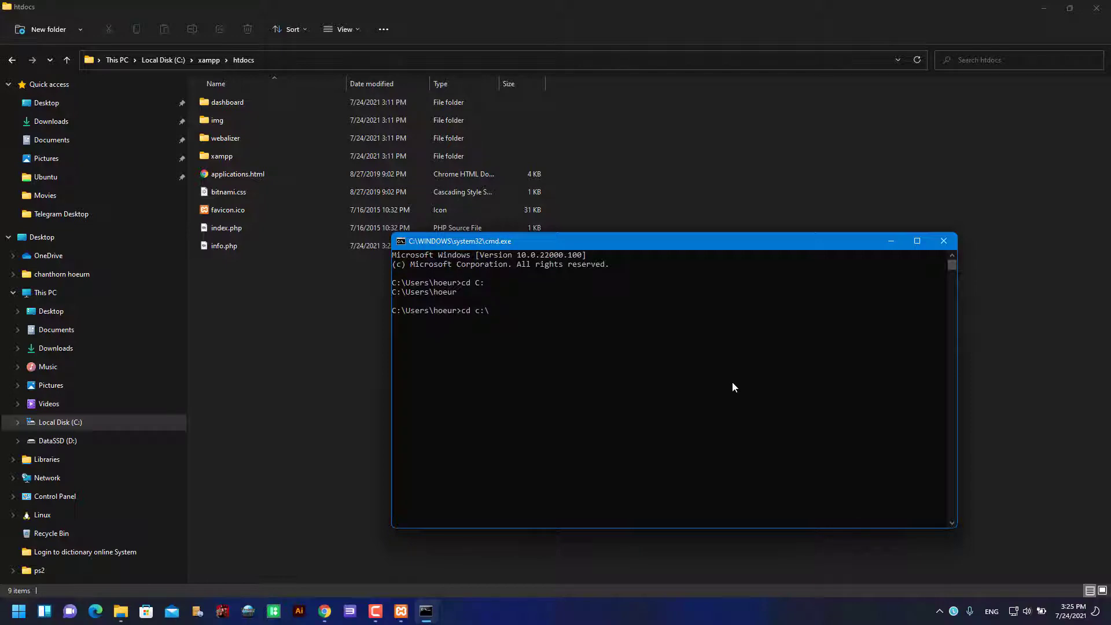
type("xampp")
key("Return")
type("cd htdocs")
key("Return")
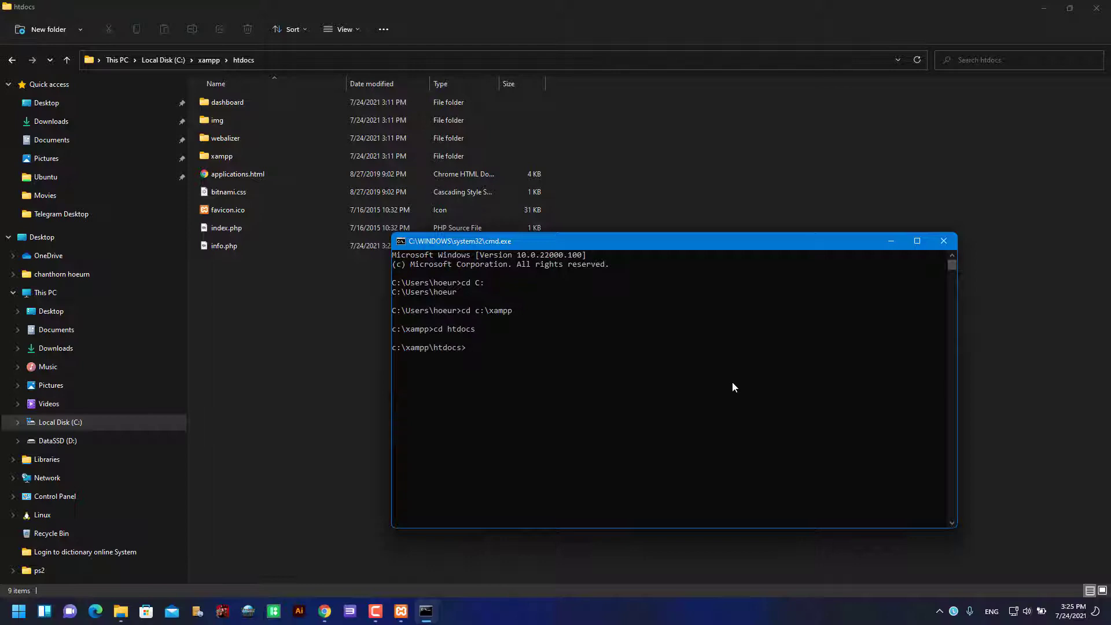
Check the c:\xampp\htdocs path at the prompt and reposition the Command Prompt window.
left_click_drag(471, 349, 394, 348)
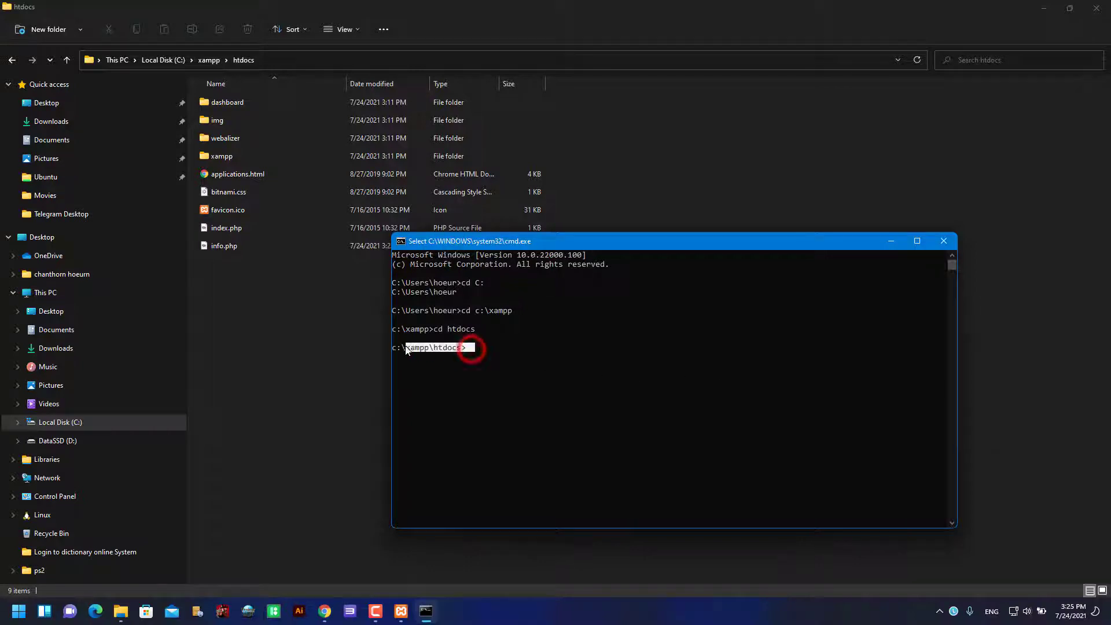
left_click(537, 366)
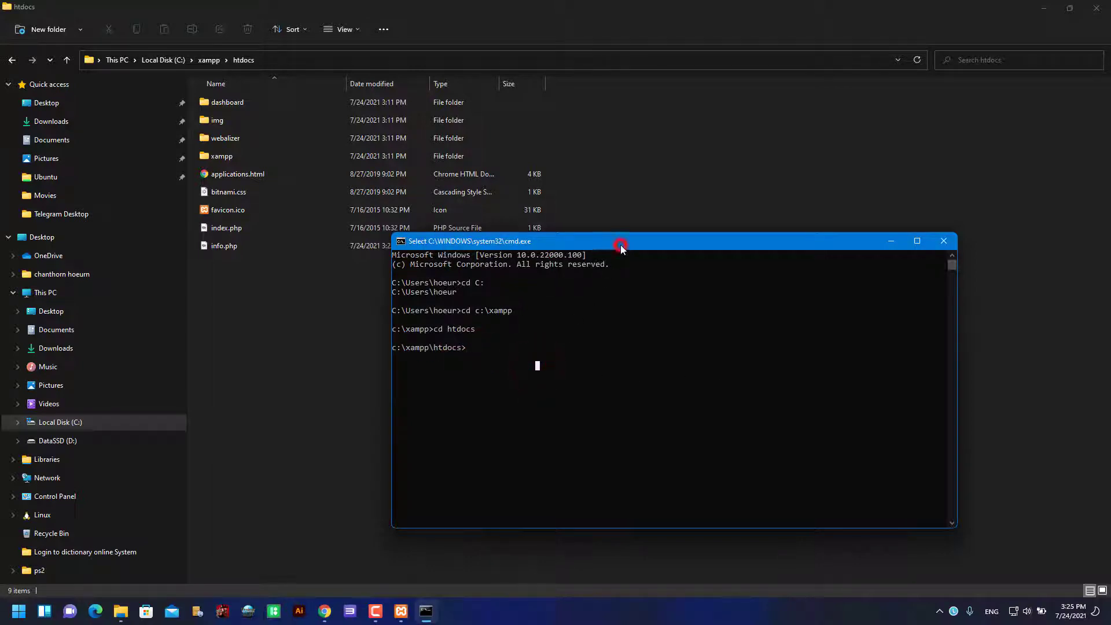
left_click_drag(620, 242, 559, 183)
left_click(499, 301)
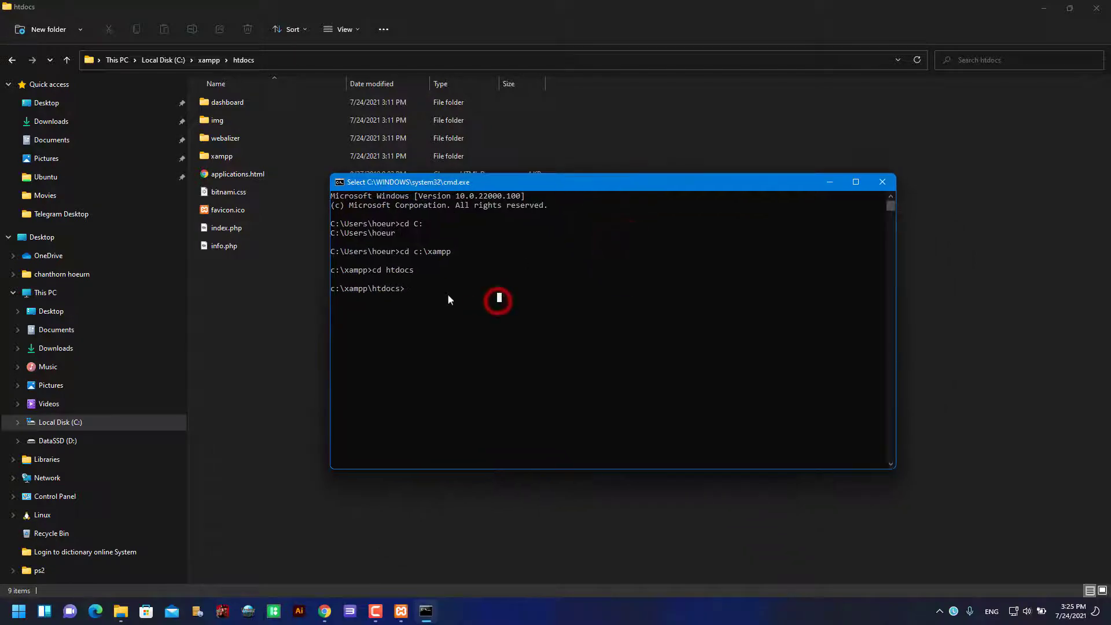
left_click(418, 292)
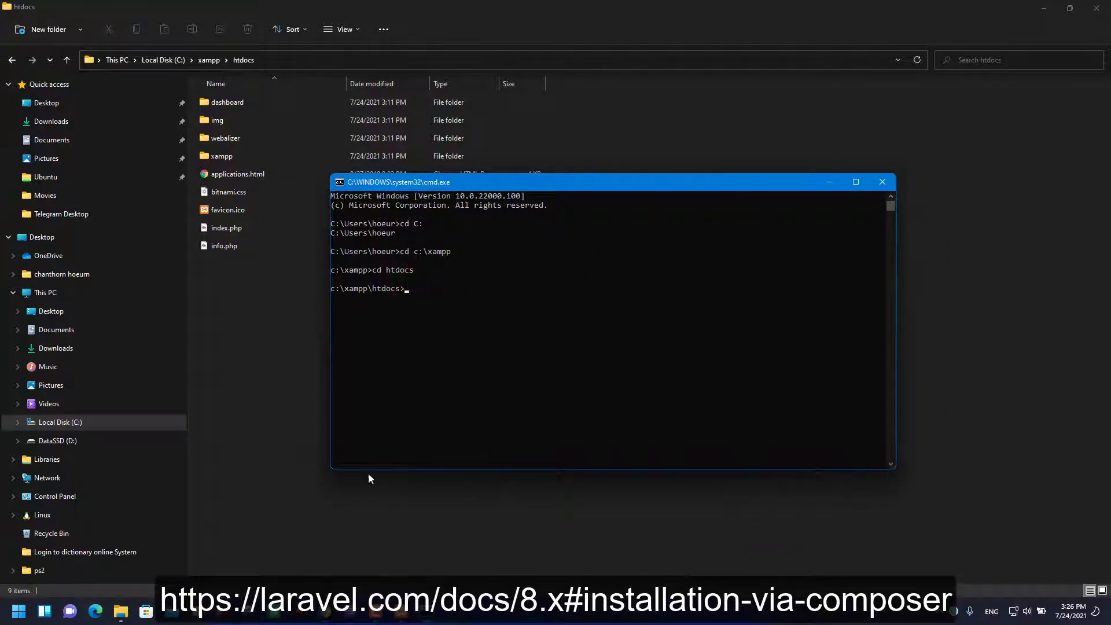
Copy "composer create-project laravel/laravel example-app" from the Laravel documentation in Chrome and paste it into Command Prompt.
left_click(332, 621)
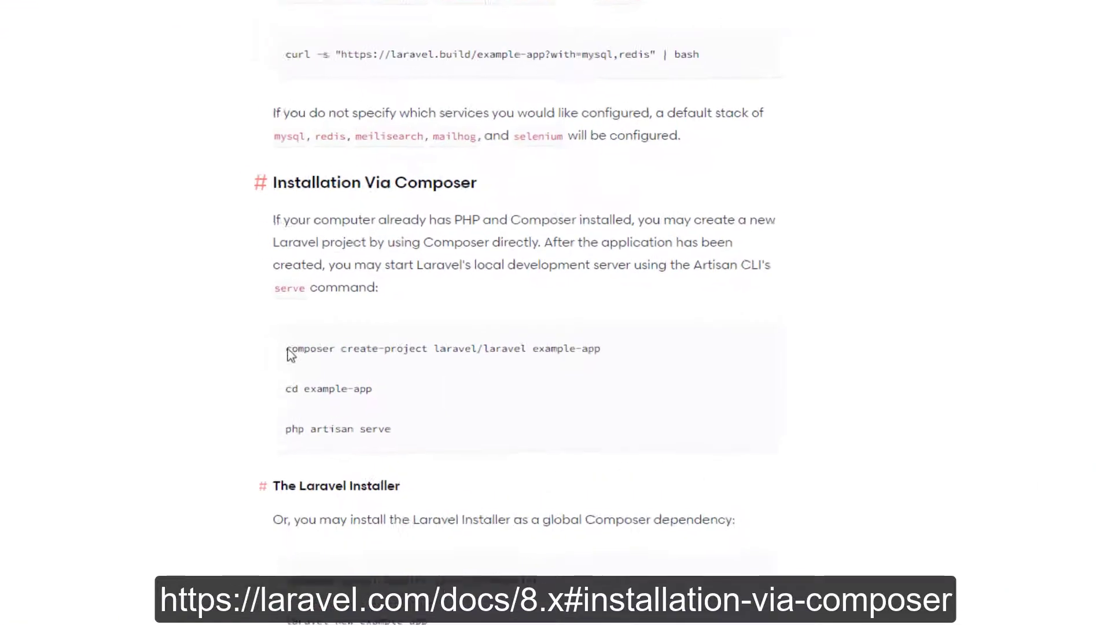
left_click_drag(293, 337, 628, 359)
right_click(509, 352)
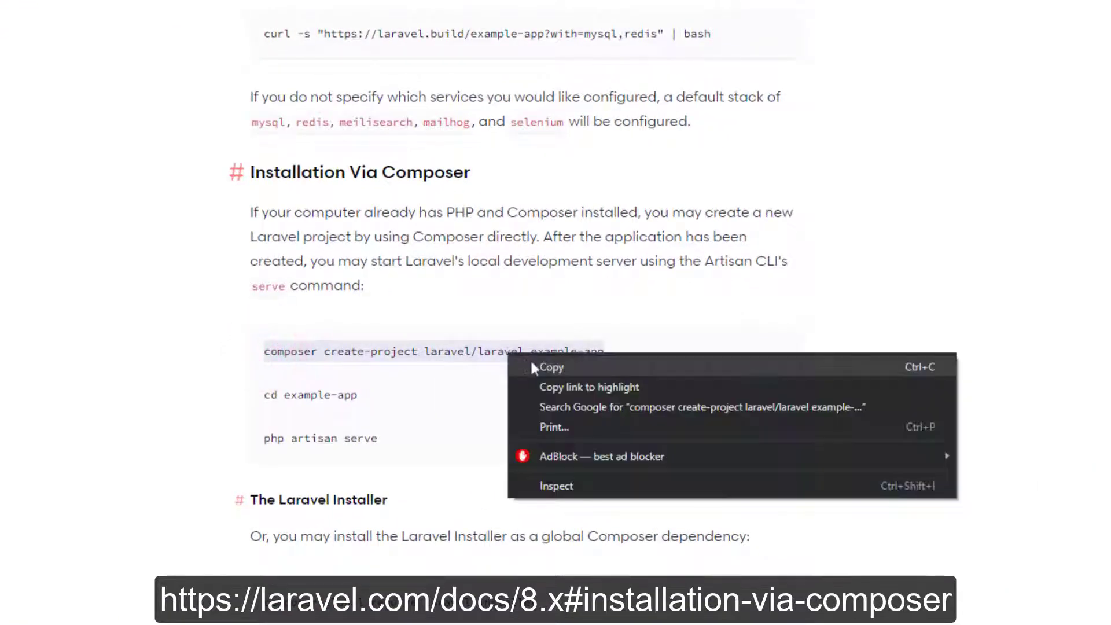
left_click(562, 373)
key("alt+Tab")
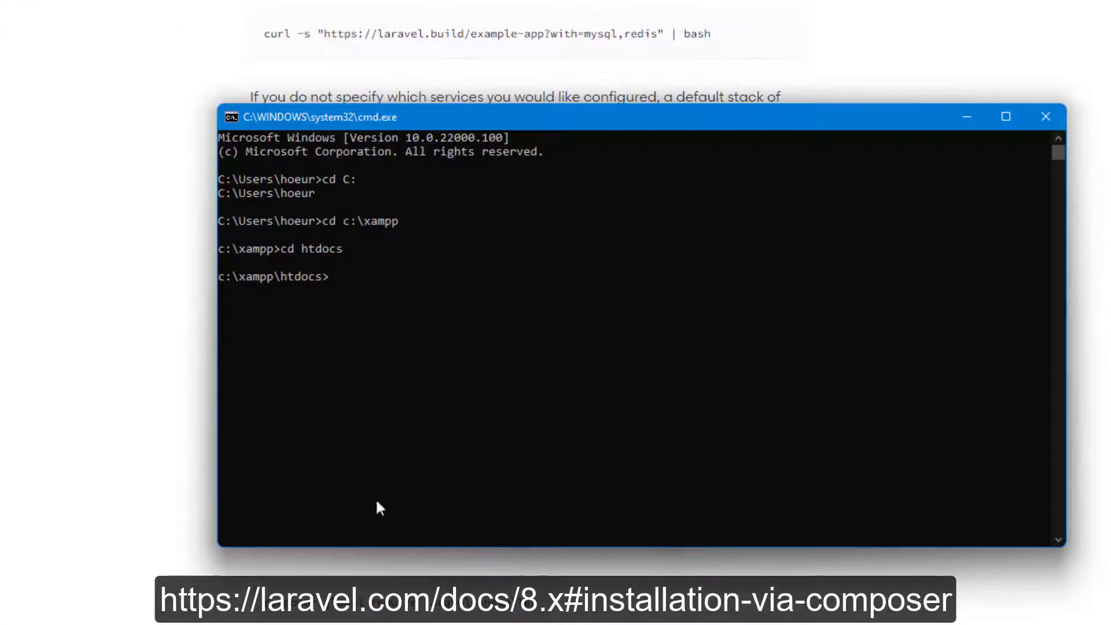
right_click(388, 300)
Replace the project name example-app in the pasted command with laravel-app, and run the command to create the project.
key("BackSpace")
key("BackSpace")
key("BackSpace")
key("BackSpace")
key("BackSpace")
key("BackSpace")
key("BackSpace")
key("BackSpace")
key("BackSpace")
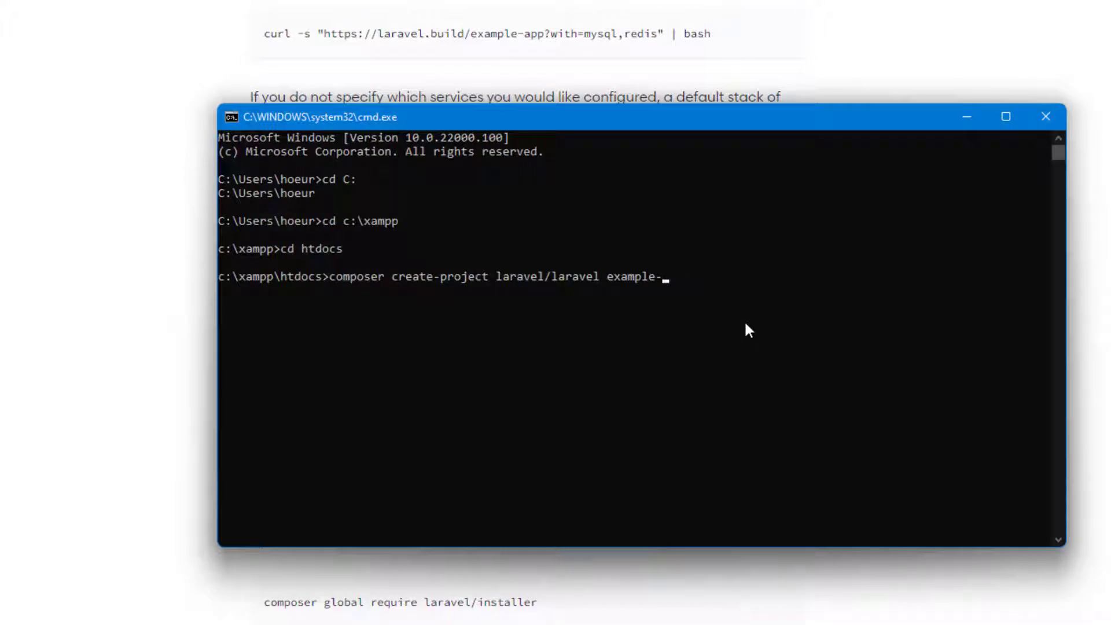
key("BackSpace")
key("BackSpace")
type("laravel")
key("BackSpace")
key("BackSpace")
key("BackSpace")
key("BackSpace")
key("BackSpace")
key("BackSpace")
key("BackSpace")
type("laravel-app")
key("Return")
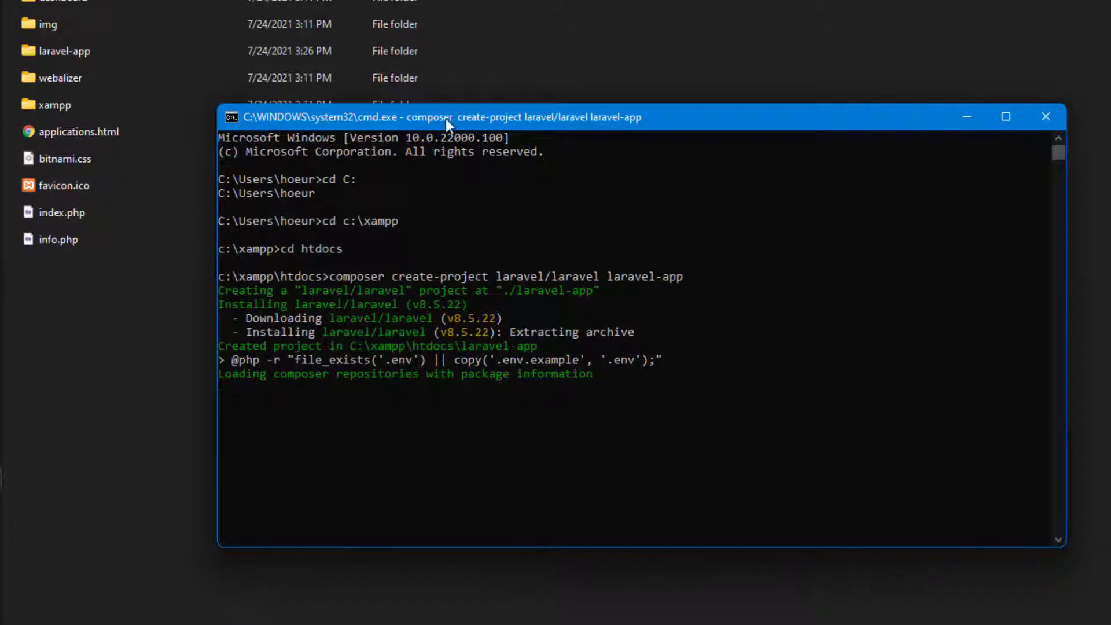
Check the laravel-app folder in htdocs, return to Command Prompt and reposition its window to watch the installation.
left_click_drag(453, 116, 657, 61)
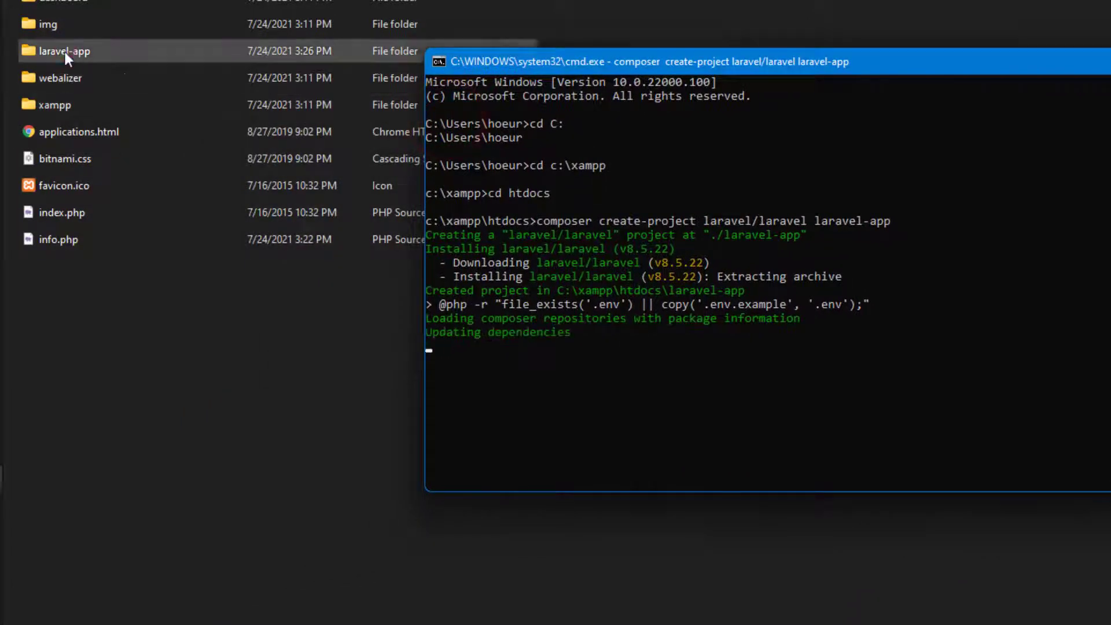
left_click(63, 51)
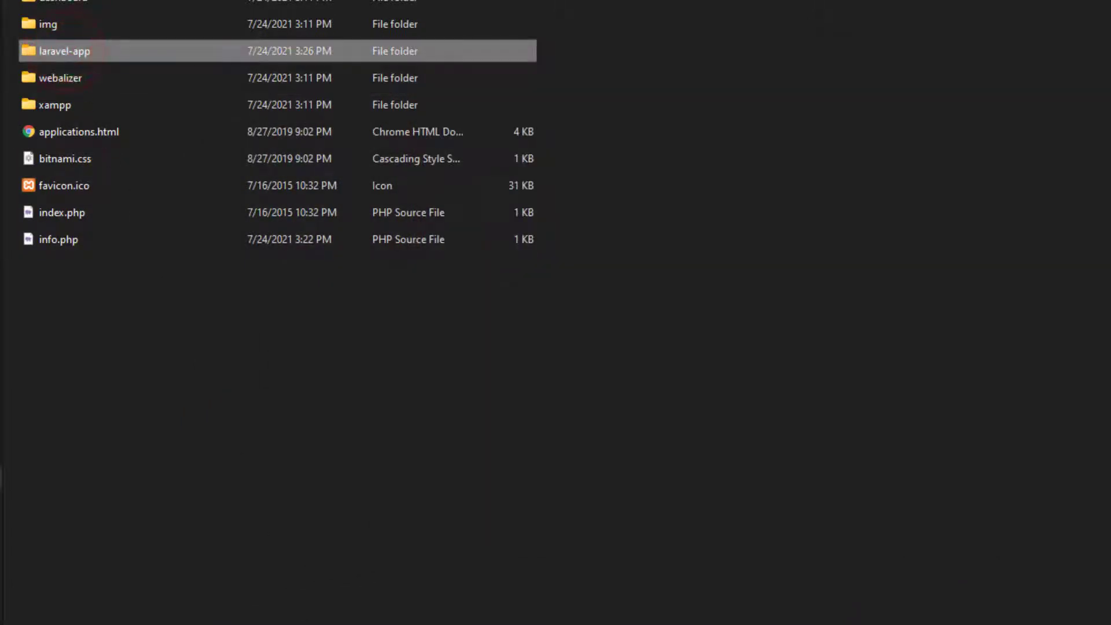
key("alt+Tab")
left_click_drag(867, 65, 817, 46)
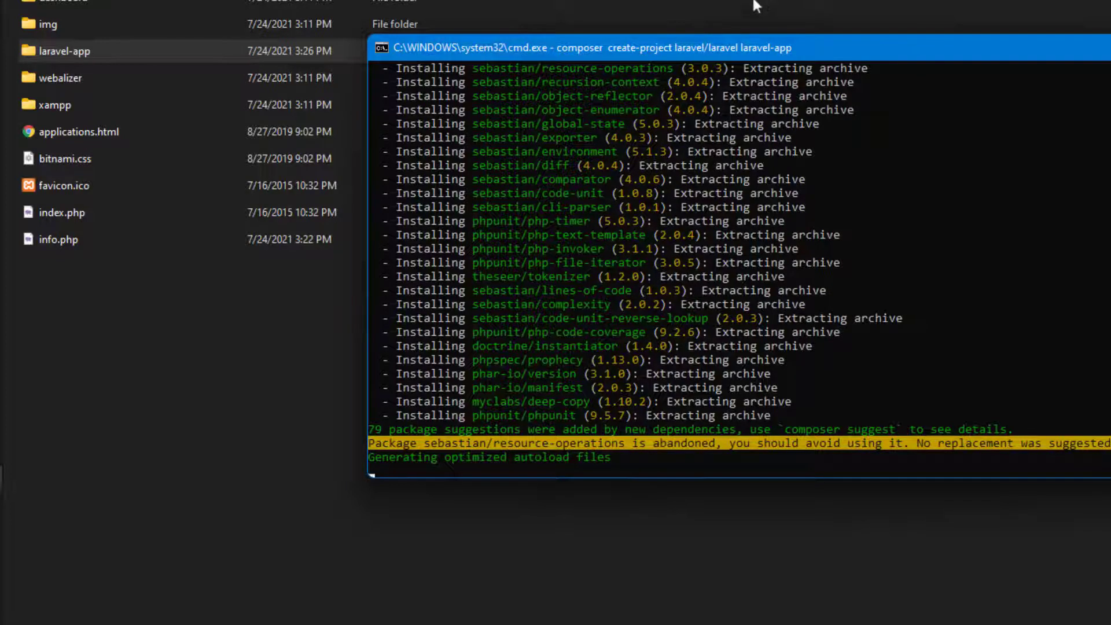
left_click_drag(745, 49, 593, 37)
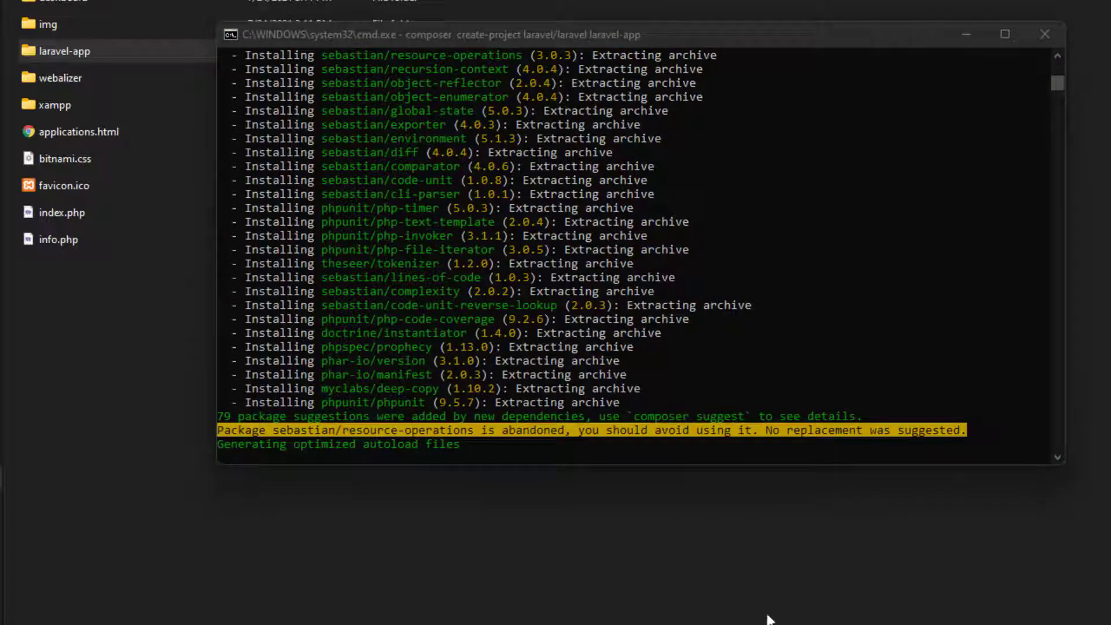
In the Notepad checklist, add the indented line "-Code editor (VS Code)" below "-Install Laravel".
left_click(989, 548)
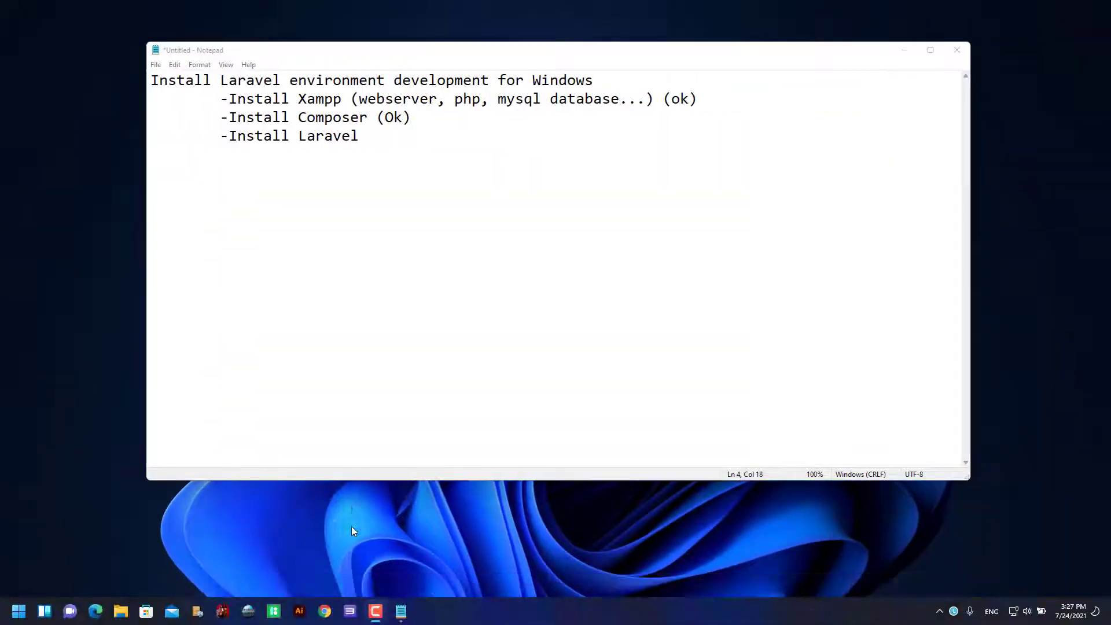
left_click(580, 293)
key("Return")
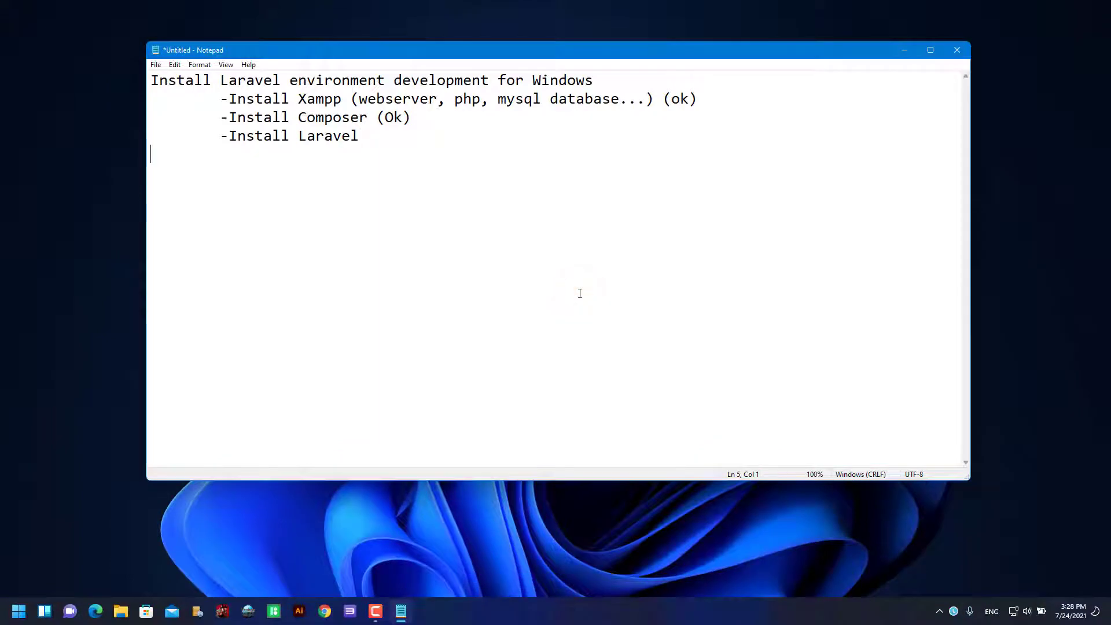
key("Tab")
type("-editor")
key("BackSpace")
key("BackSpace")
key("BackSpace")
key("BackSpace")
key("BackSpace")
key("BackSpace")
key("BackSpace")
type("Code editor")
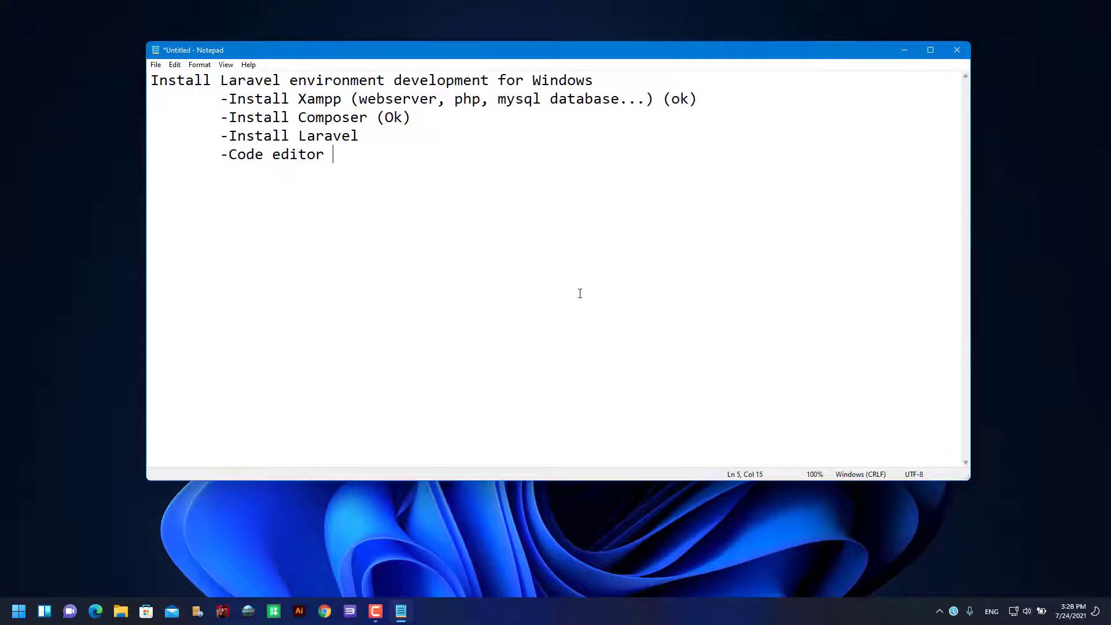
type(" (VS Code)")
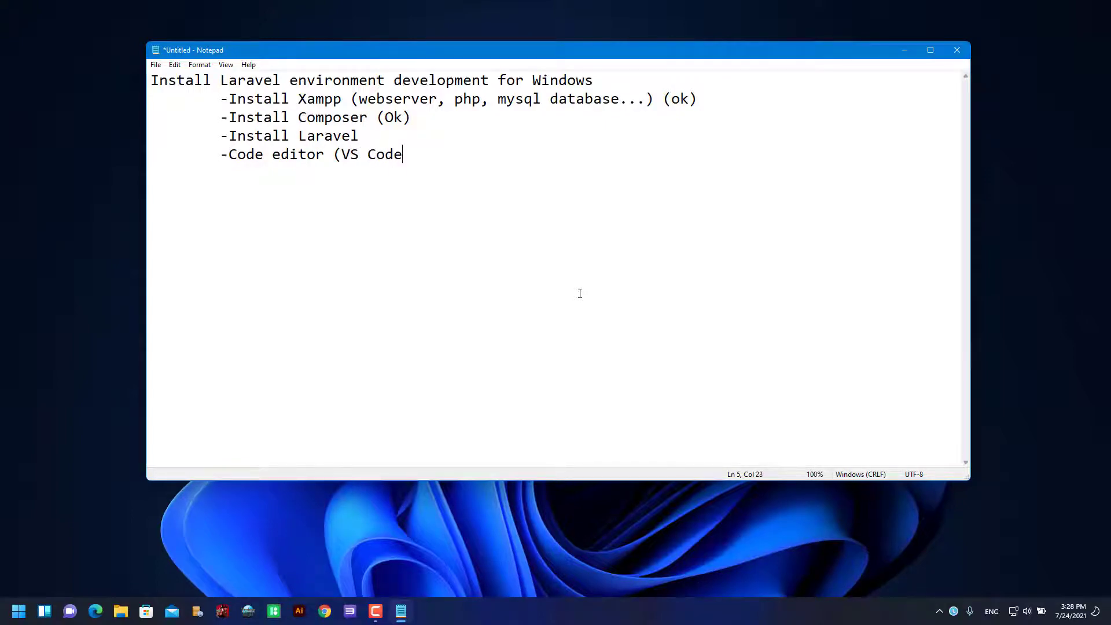